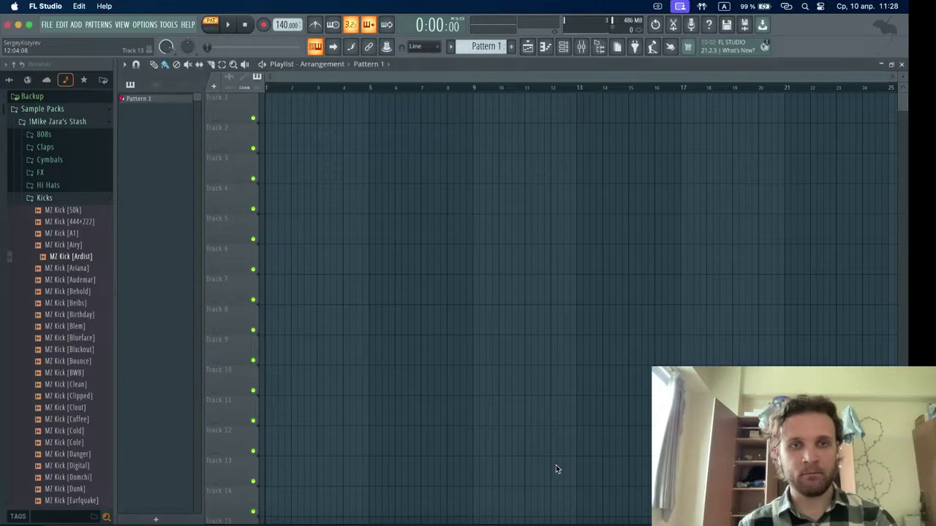
- Open the recent project CallOutMyNameRemix.flp and play the arrangement from shortly before bar 41
left_click(47, 25)
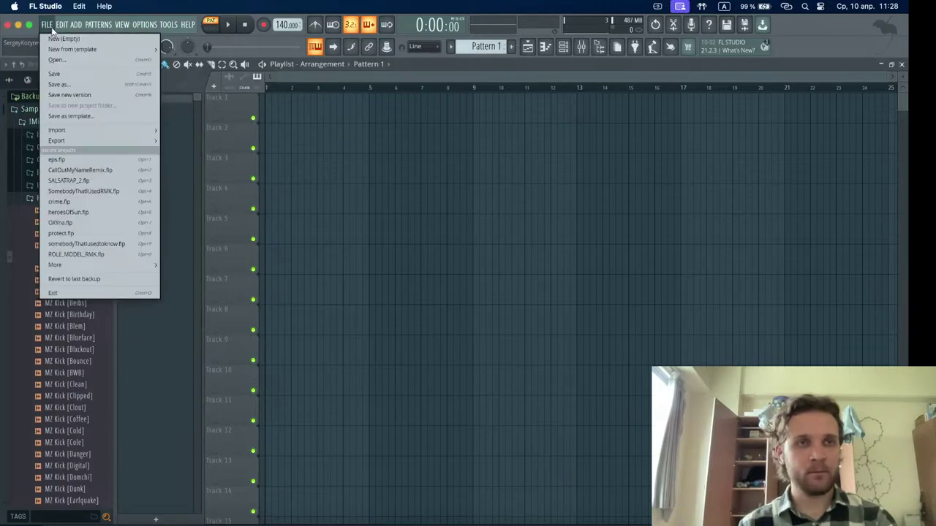
left_click(87, 170)
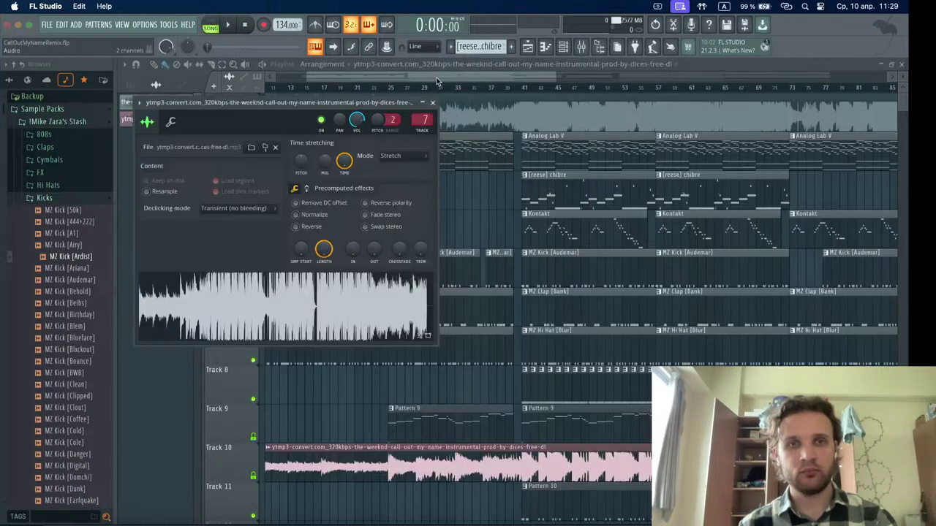
key("space")
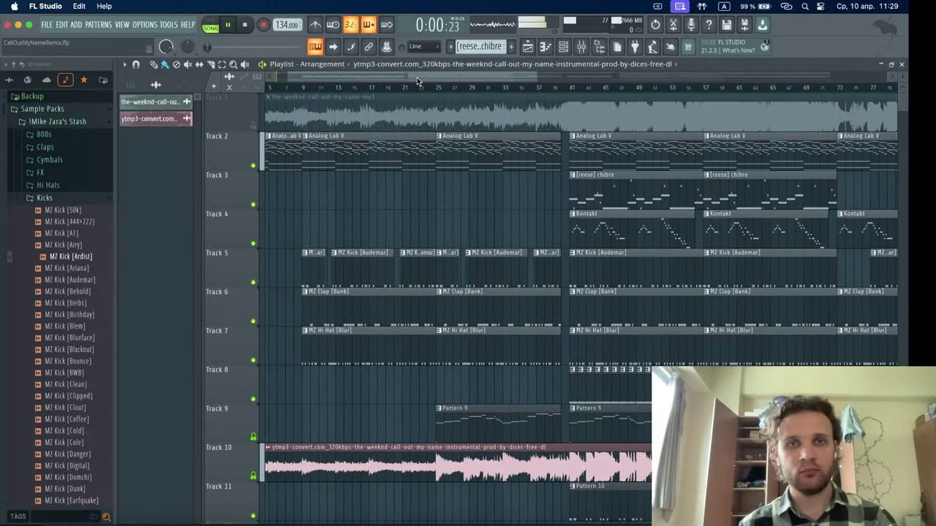
left_click(562, 88)
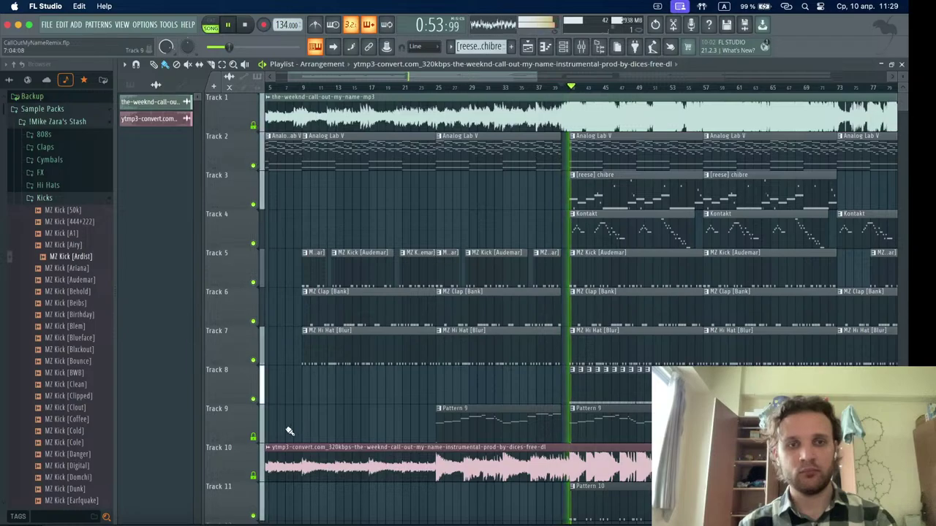
- Mute the instrumental audio on Track 10 during playback
left_click(255, 476)
scroll(561, 272, "up", 5)
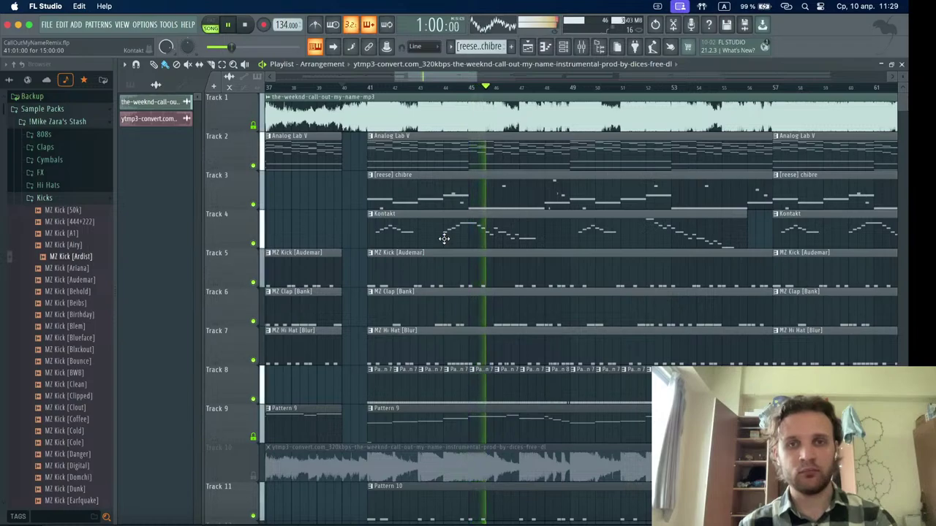
scroll(444, 238, "right", 3)
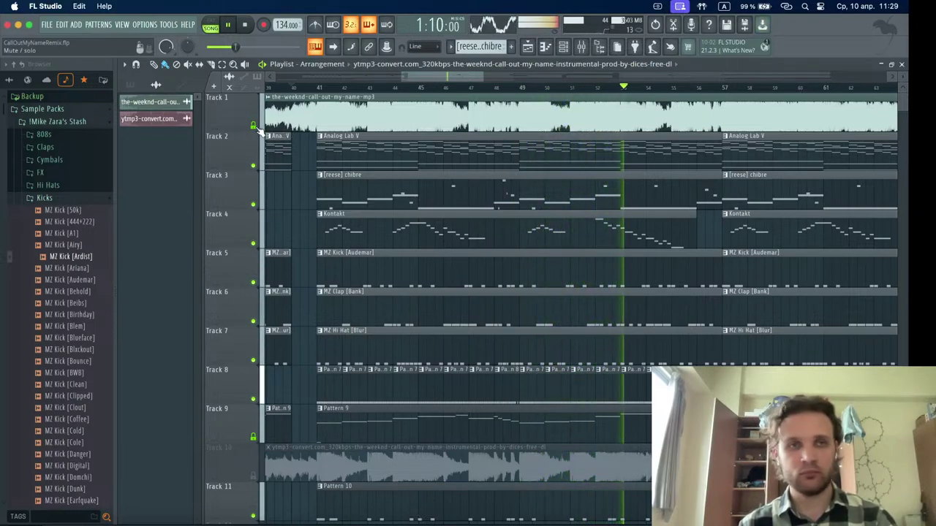
- Open the Analog Lab V pattern from Track 2 in the piano roll and play it on its own
double_click(371, 157)
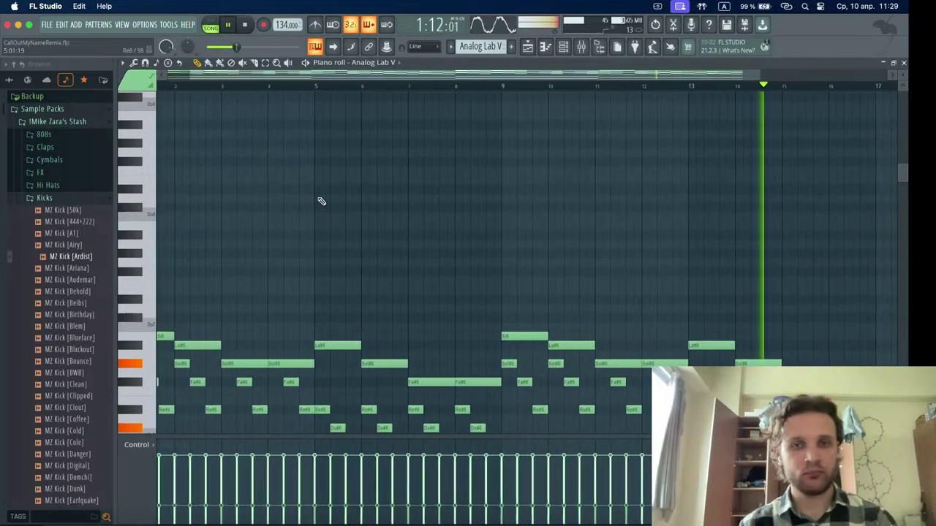
scroll(319, 196, "down", 5)
scroll(314, 194, "down", 3, "ctrl")
key("space")
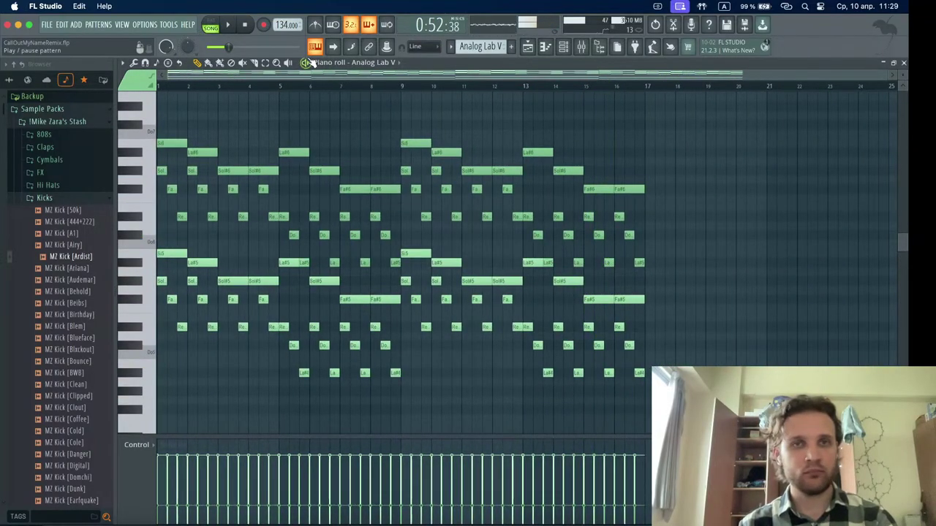
left_click(307, 63)
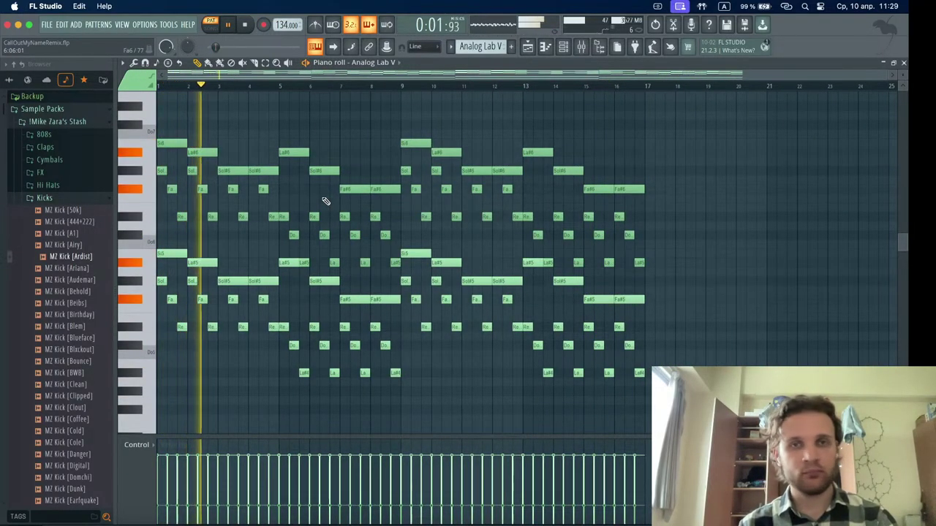
- Above the first low chord, add a Do#4 note starting in bar 2 and a Re#4 note from bar 3, both ending at bar 5
scroll(325, 201, "down", 10)
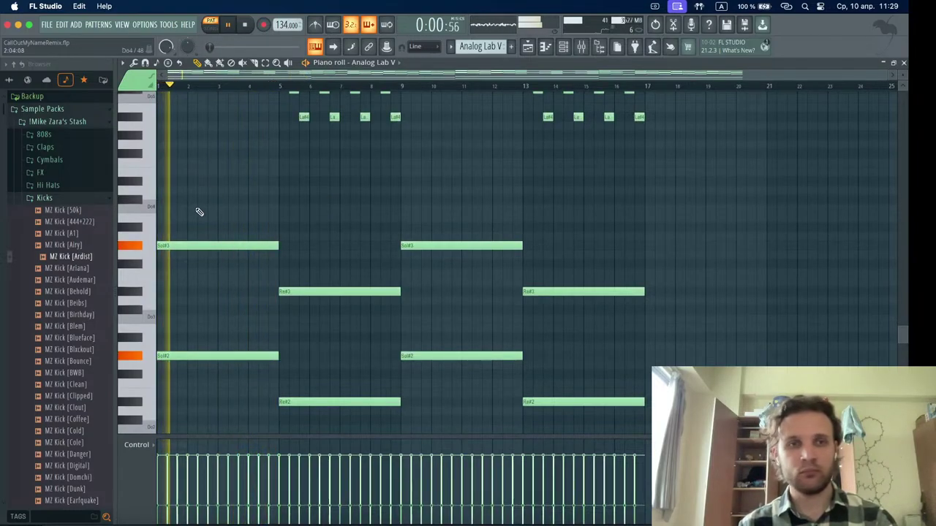
left_click(200, 192)
key("space")
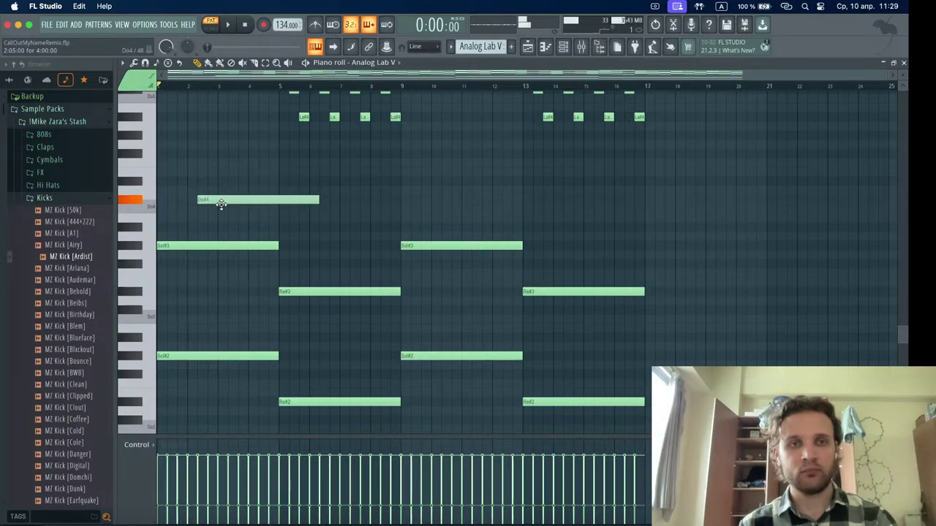
key("space")
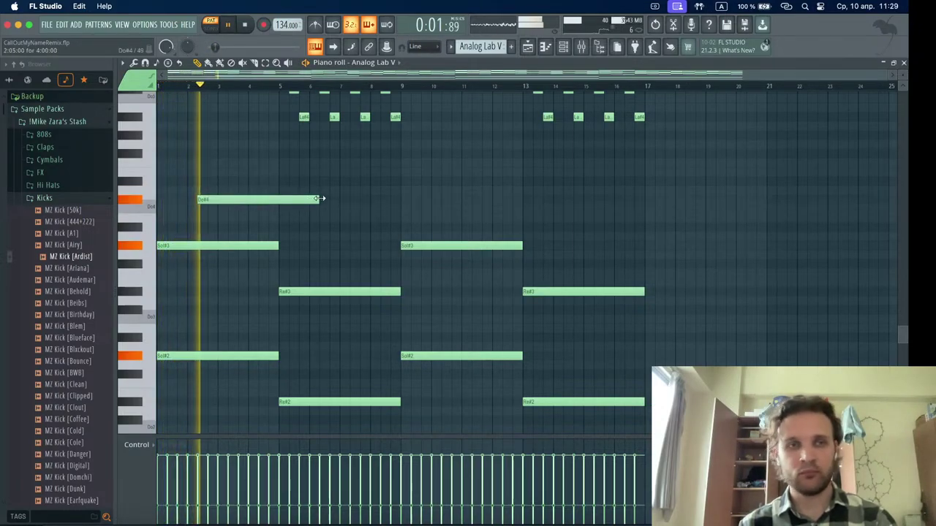
left_click_drag(322, 198, 254, 219)
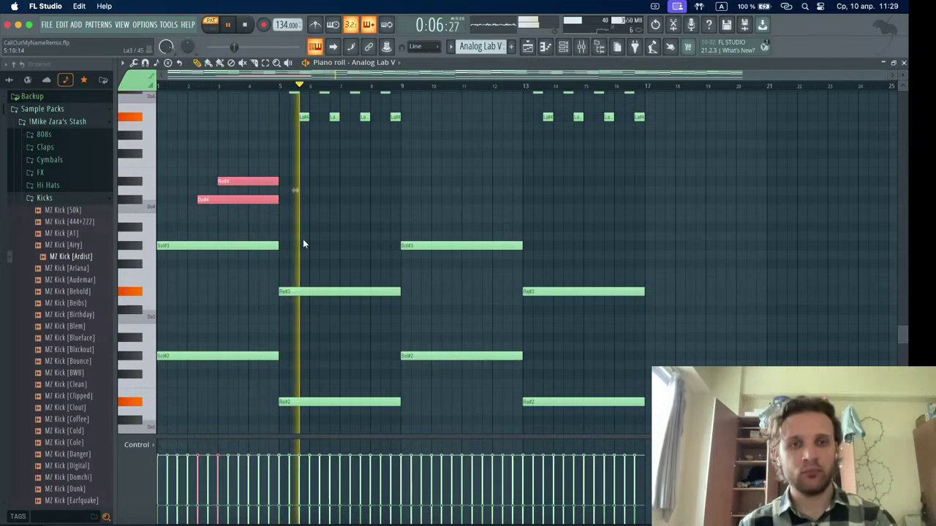
left_click(283, 211)
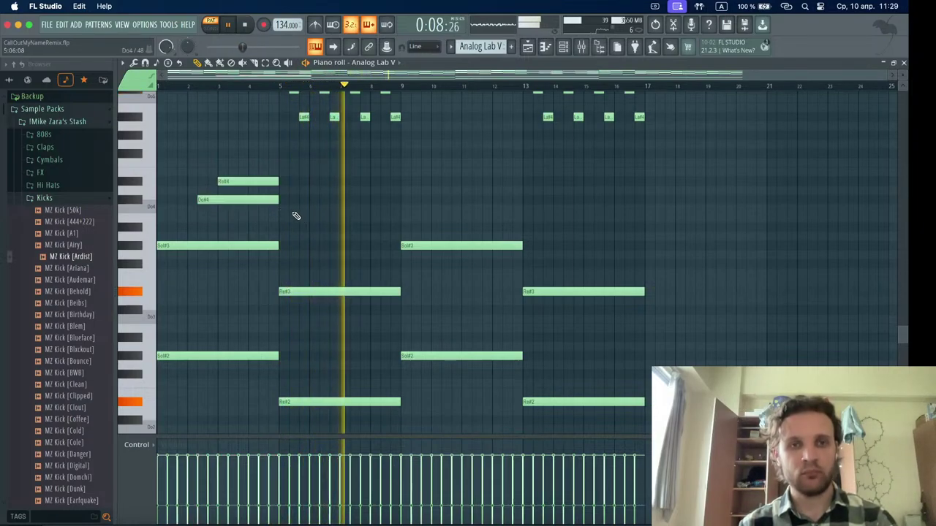
- Add a La#3 note from bar 5 to bar 9 and a Do#4 note from bar 7 to bar 9
left_click(282, 209)
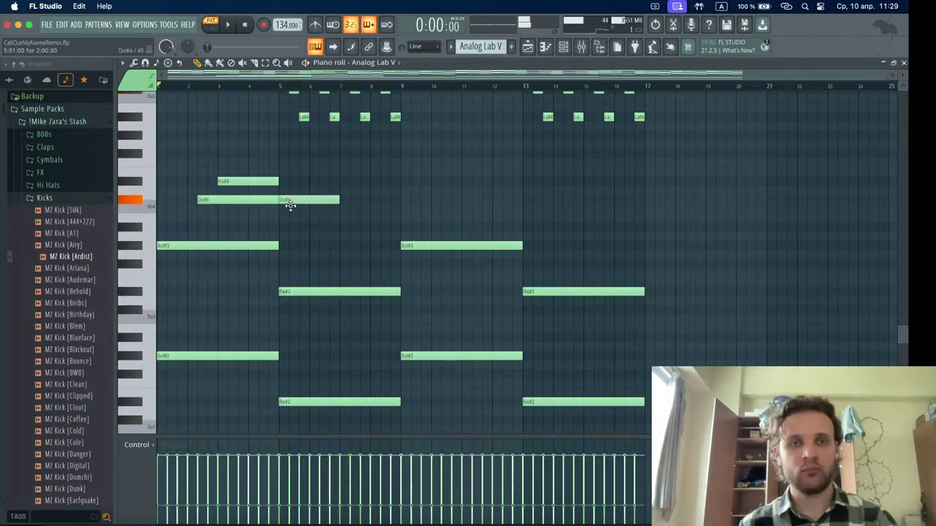
key("space")
left_click_drag(339, 228, 401, 228)
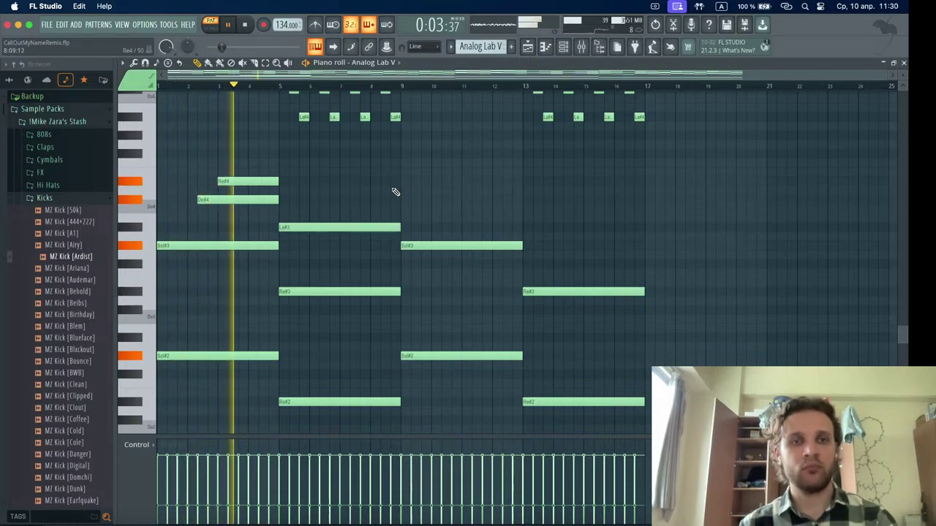
scroll(394, 192, "up", 5)
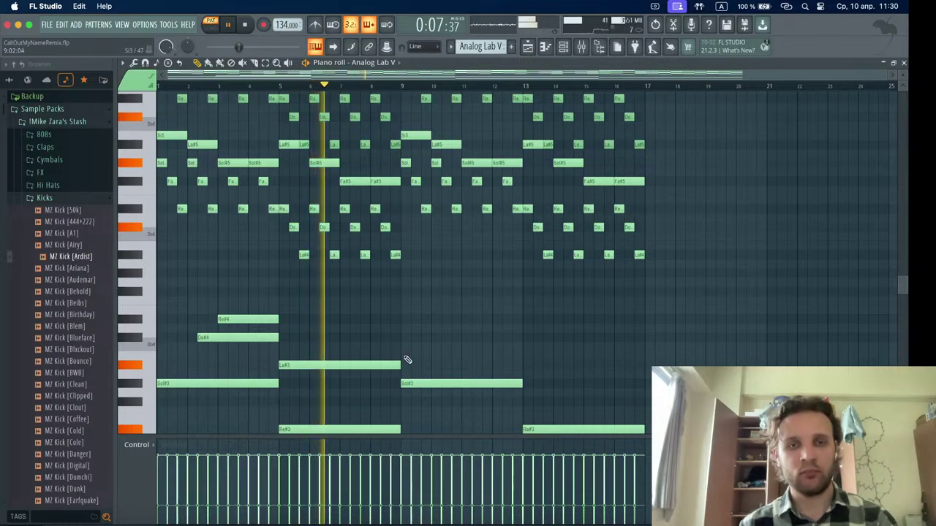
left_click(341, 337)
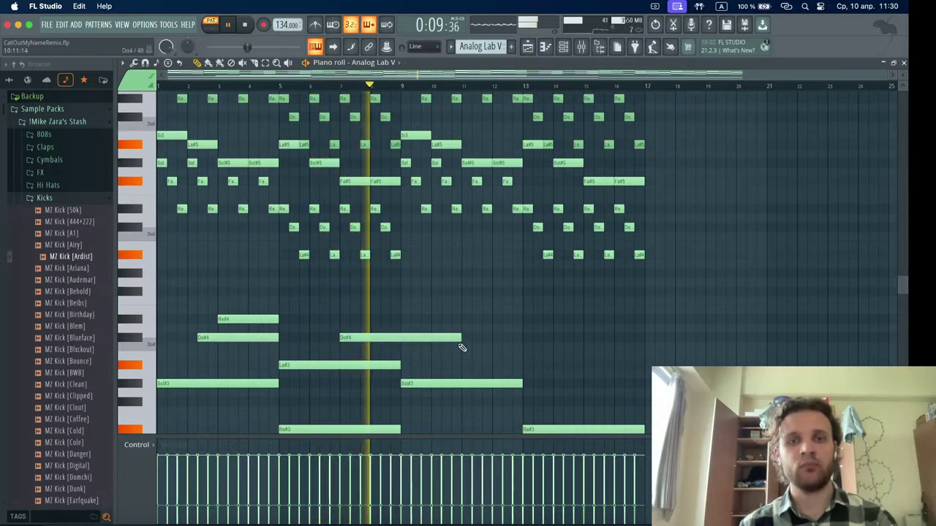
left_click_drag(459, 337, 400, 338)
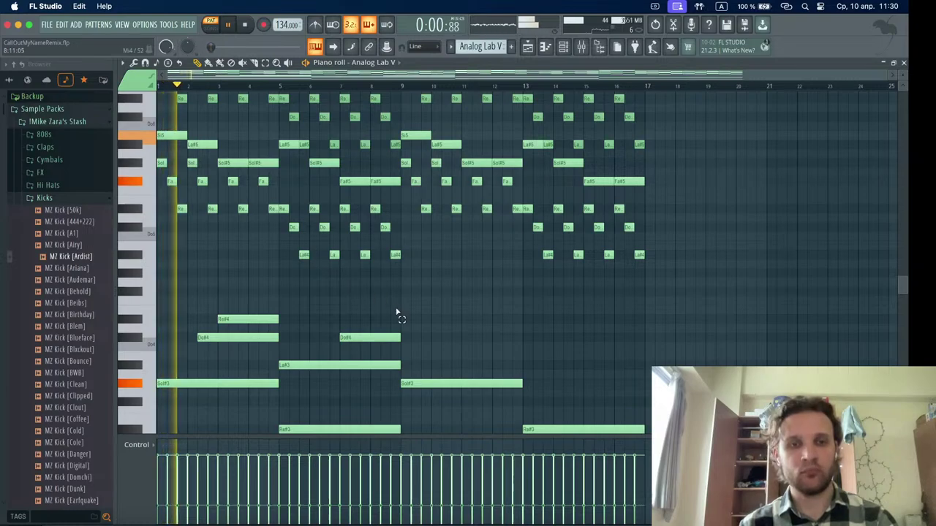
- Duplicate the four added Do#4, Re#4 and La#3 notes into the second half of the pattern, bars 9 to 17
left_click_drag(396, 307, 238, 369)
left_click_drag(232, 337, 476, 333)
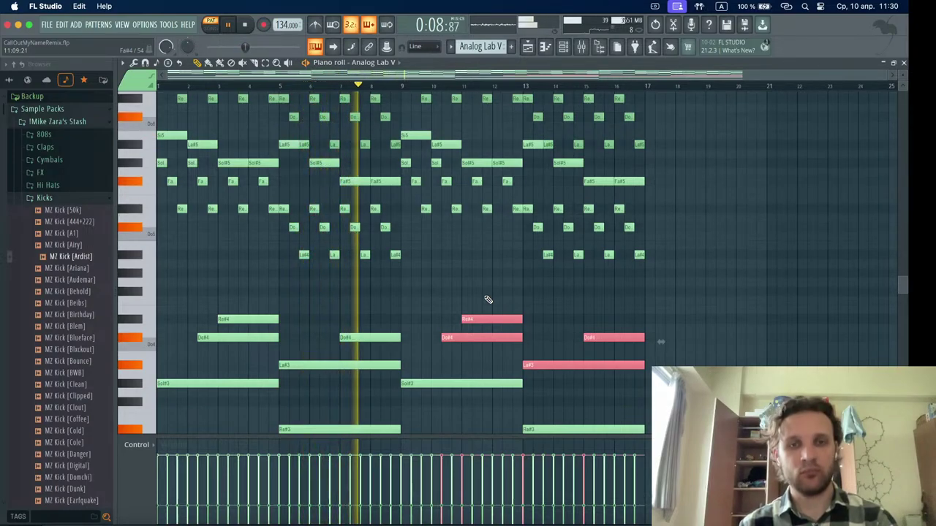
left_click(437, 300)
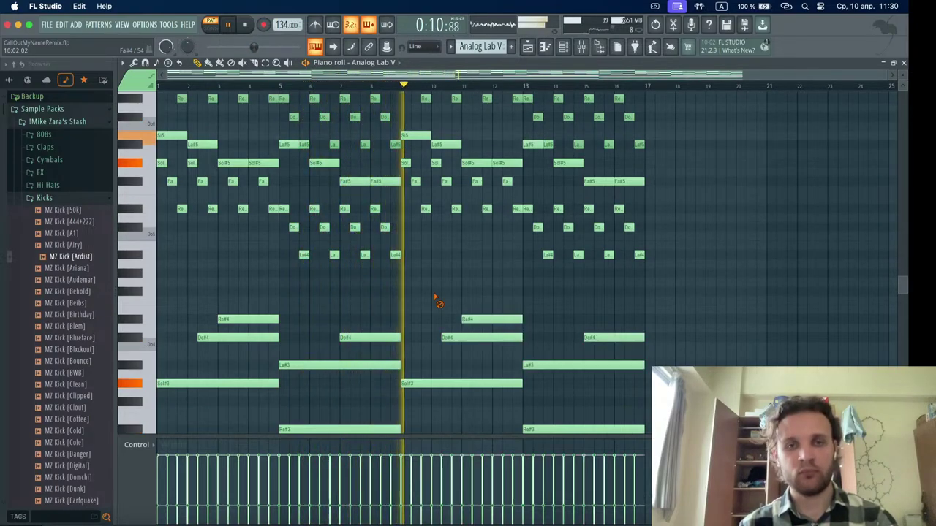
scroll(443, 293, "down", 3)
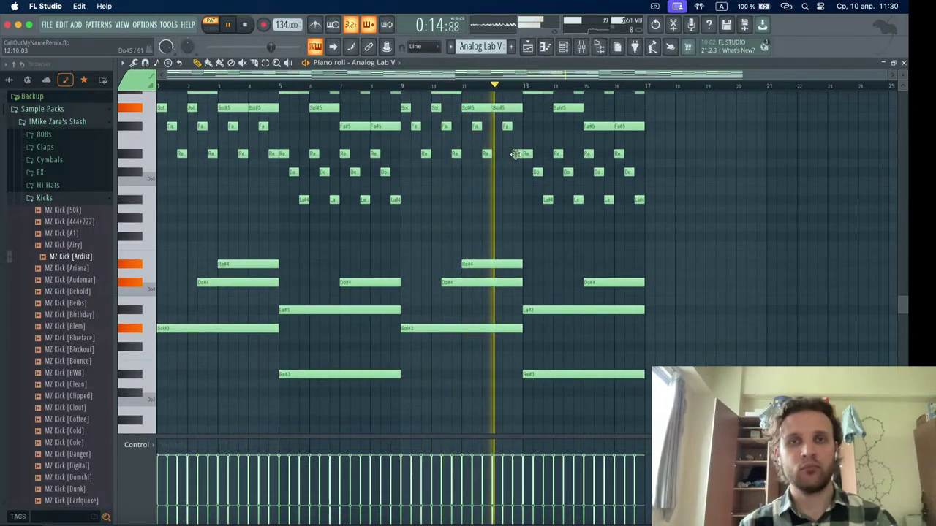
- Return to the playlist and play the full arrangement from just before bar 9
left_click(538, 46)
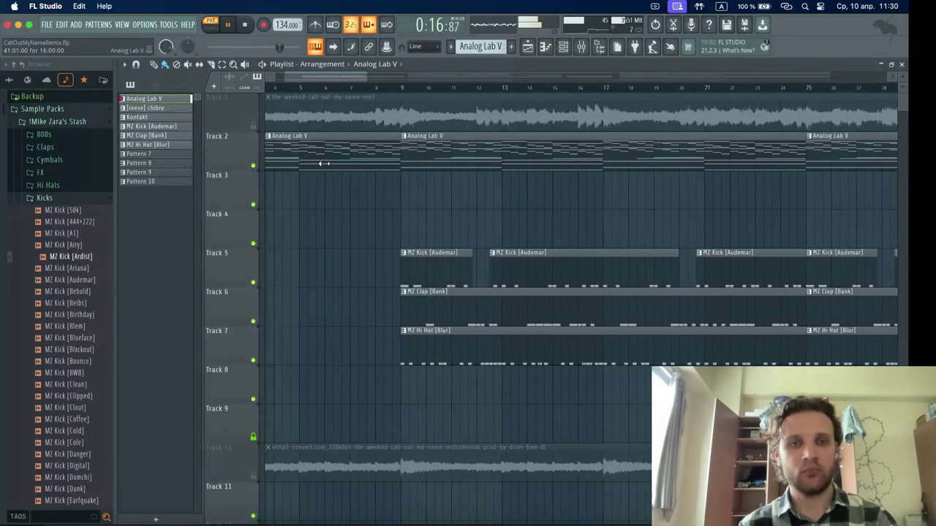
scroll(324, 164, "left", 3)
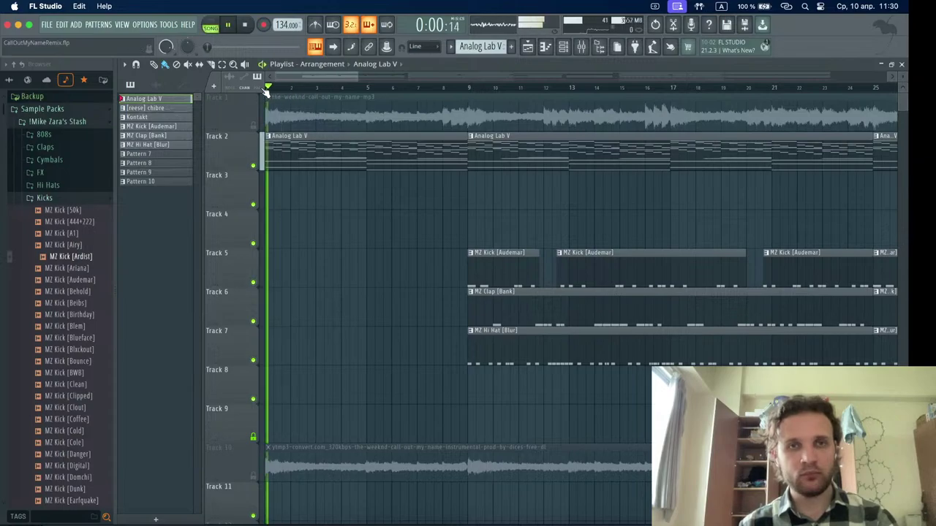
left_click(462, 88)
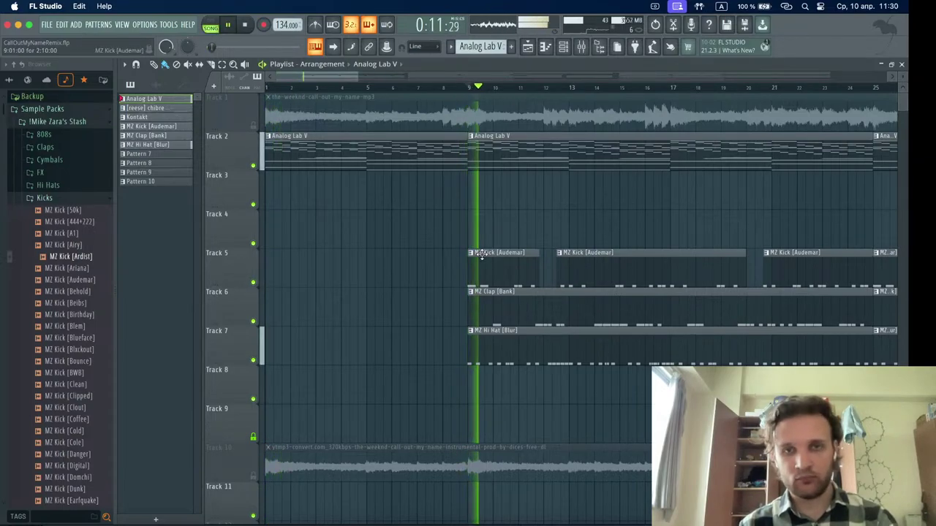
scroll(476, 88, "down", 3)
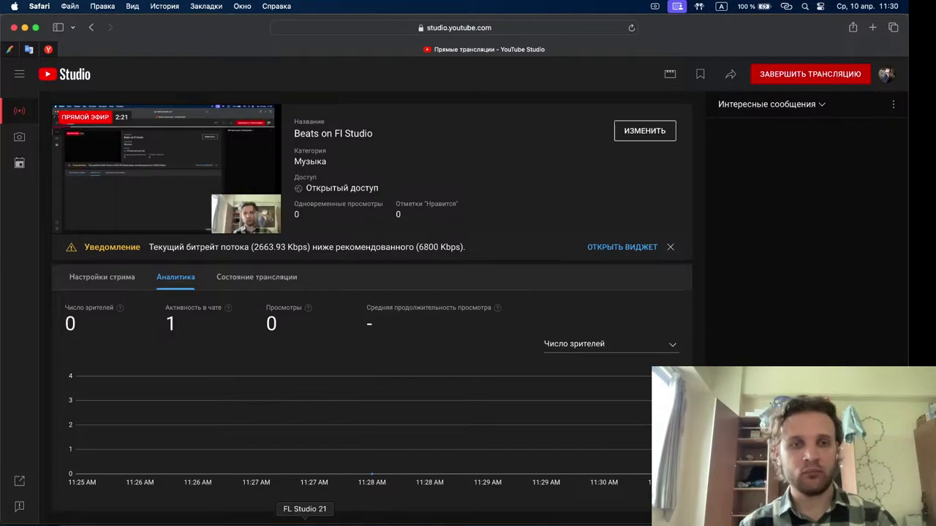
- Switch back to FL Studio and unmute the the-weeknd-call-out-my-name audio on Track 1
left_click(305, 520)
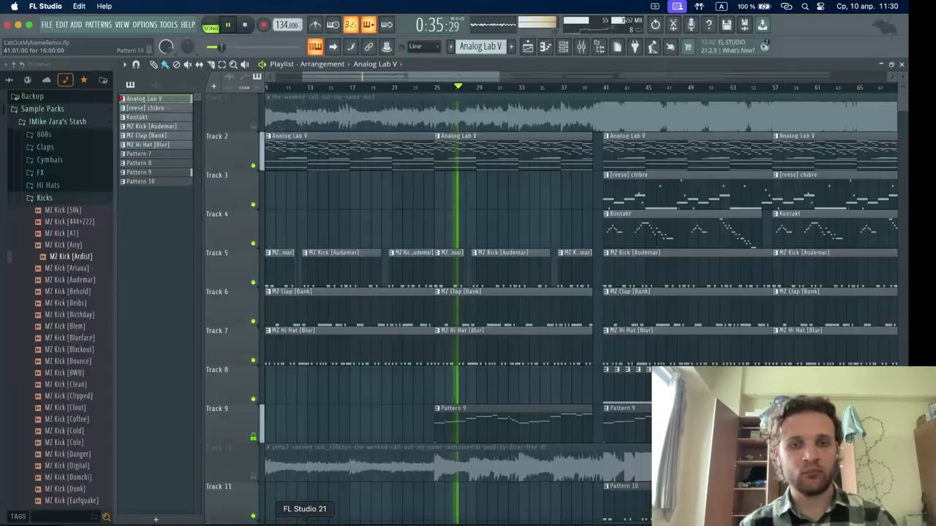
scroll(490, 192, "up", 3)
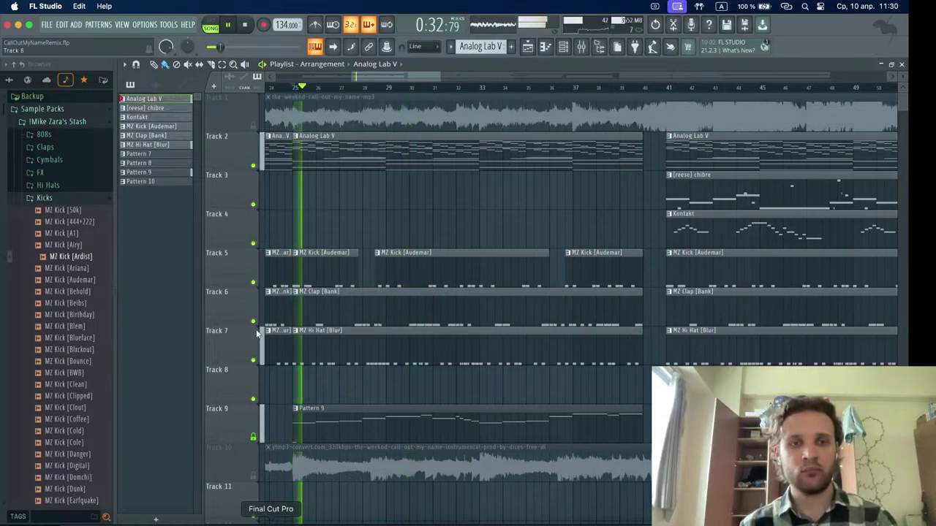
left_click(253, 126)
scroll(297, 201, "up", 2)
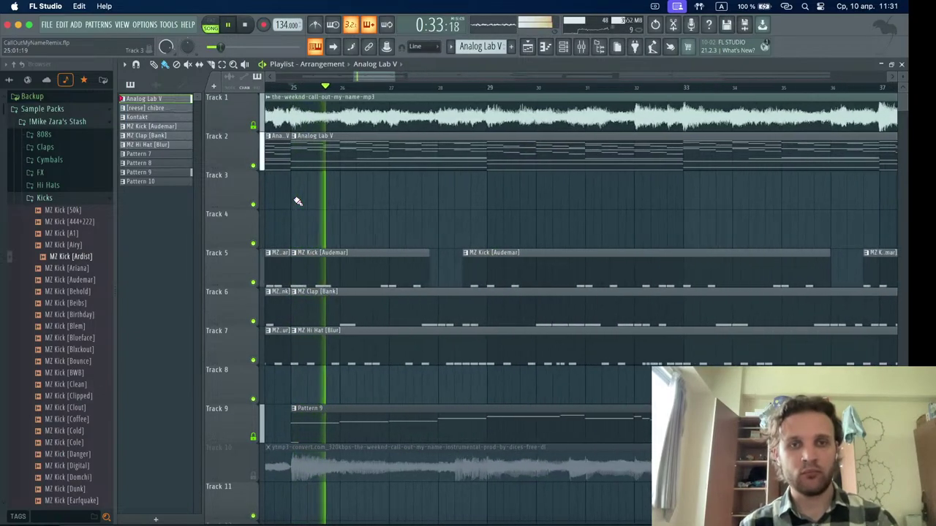
- Open the Analog Lab V pattern from Track 2 in the piano roll during song playback
double_click(367, 426)
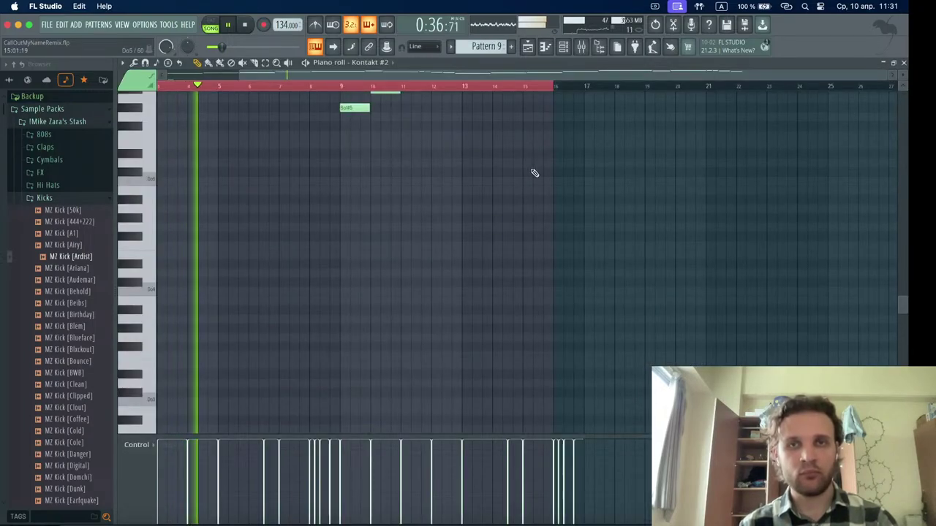
left_click(530, 48)
double_click(376, 142)
scroll(320, 277, "up", 1)
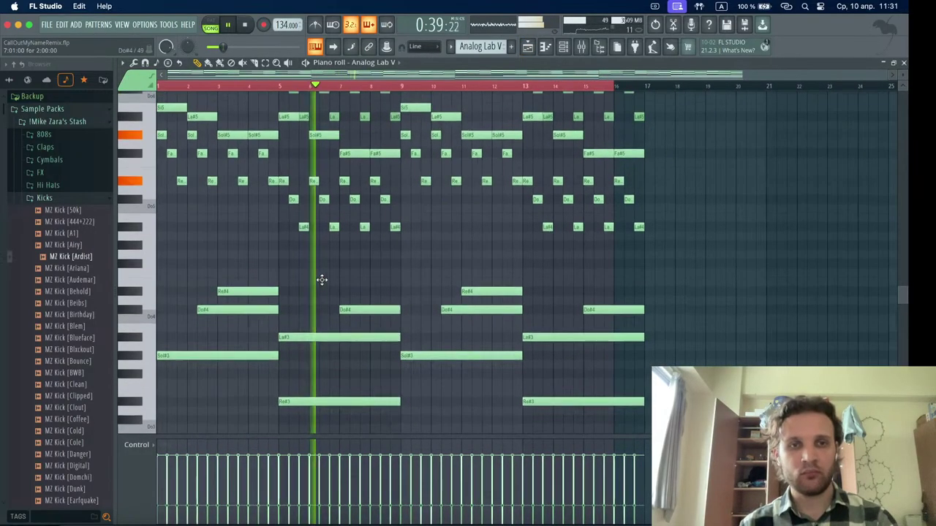
- Stop playback and move the Do#4 note at bar 7 up to Re#4
scroll(319, 278, "down", 2)
scroll(322, 280, "up", 3)
scroll(321, 280, "left", 3)
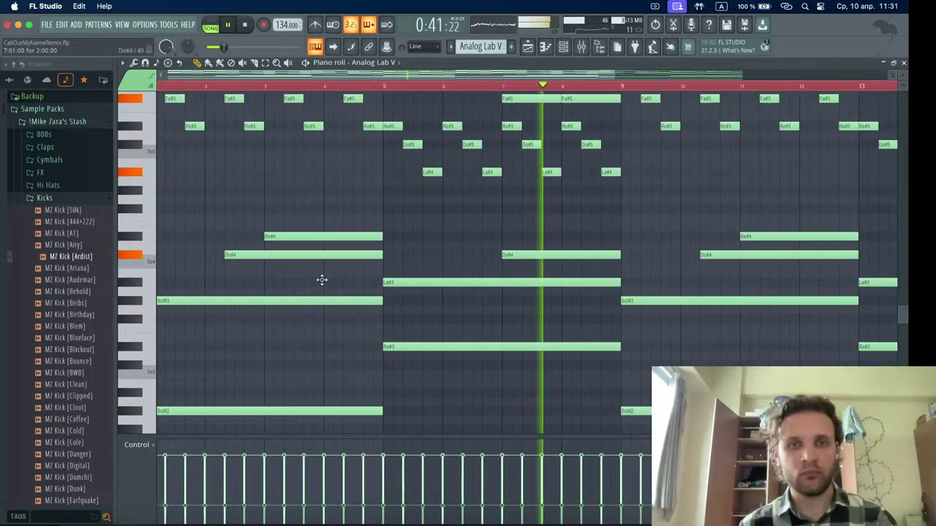
key("space")
scroll(506, 304, "up", 1)
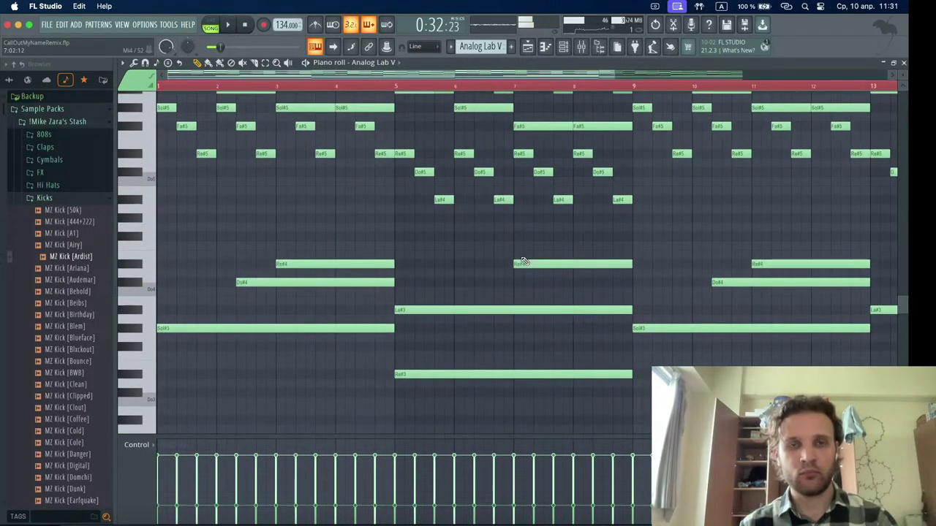
- Play the song with the edited chord notes and raise the system volume
key("space")
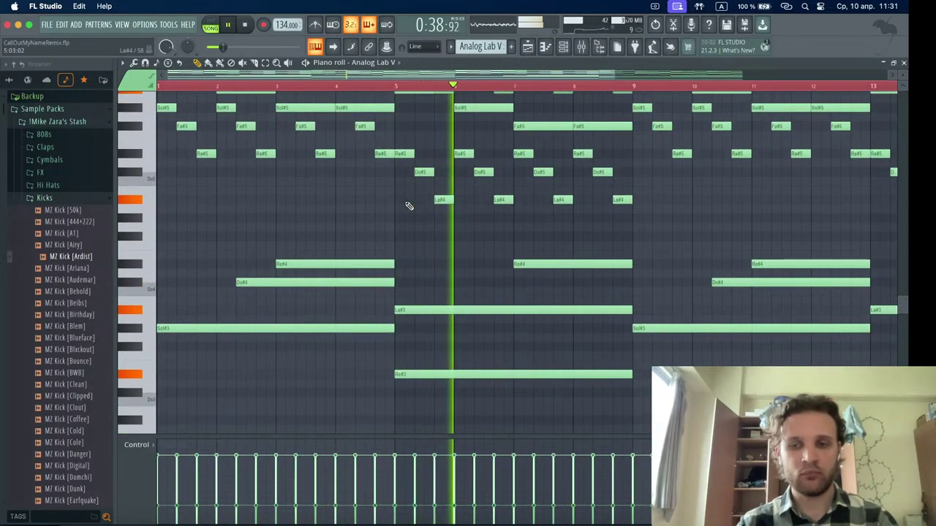
key("XF86AudioRaiseVolume")
key("XF86AudioRaiseVolume")
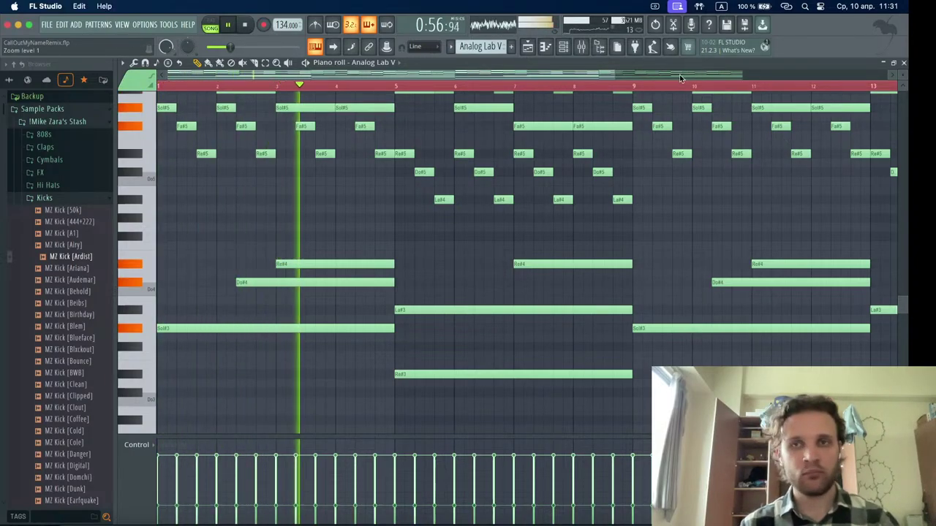
- Lower the Do#4 note in bar 2 to La#3 starting at 2:03, and the Re#4 note at bar 3 to Si3
scroll(476, 216, "down", 2, "ctrl")
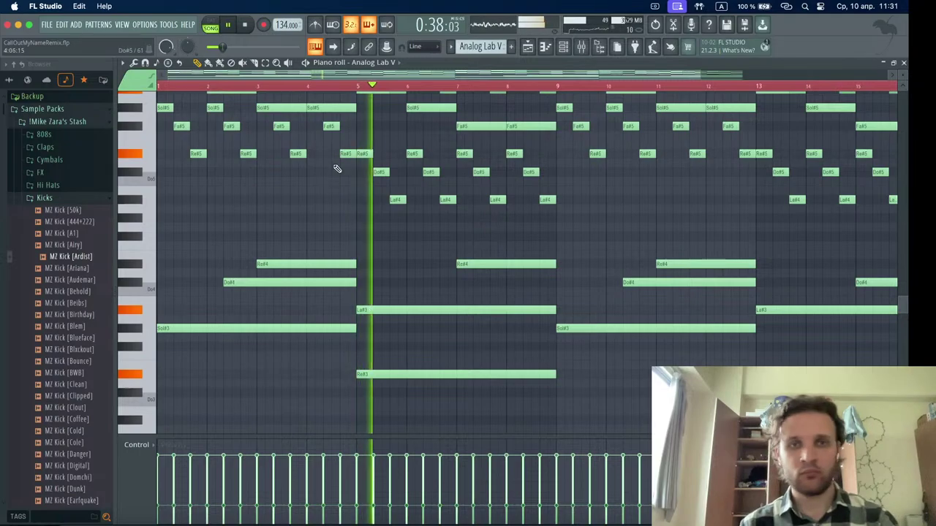
left_click_drag(244, 89, 195, 87)
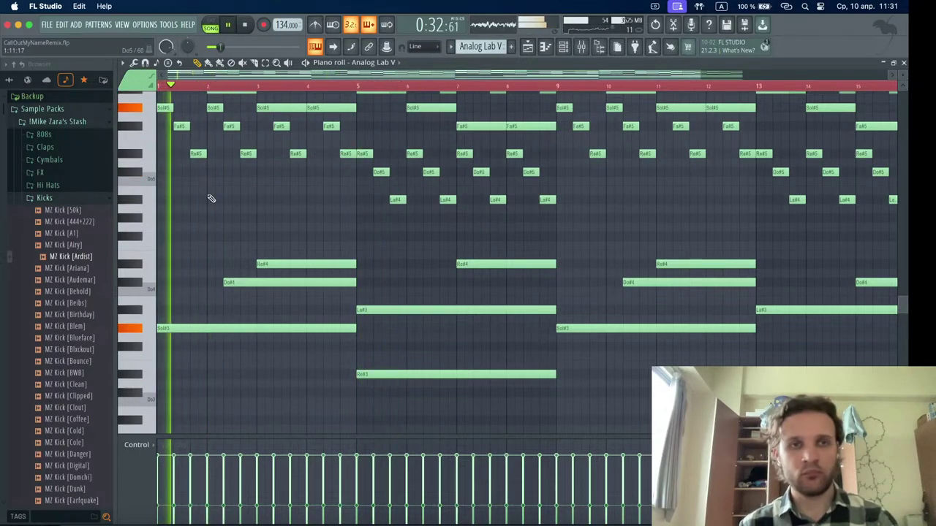
scroll(215, 215, "up", 2, "ctrl")
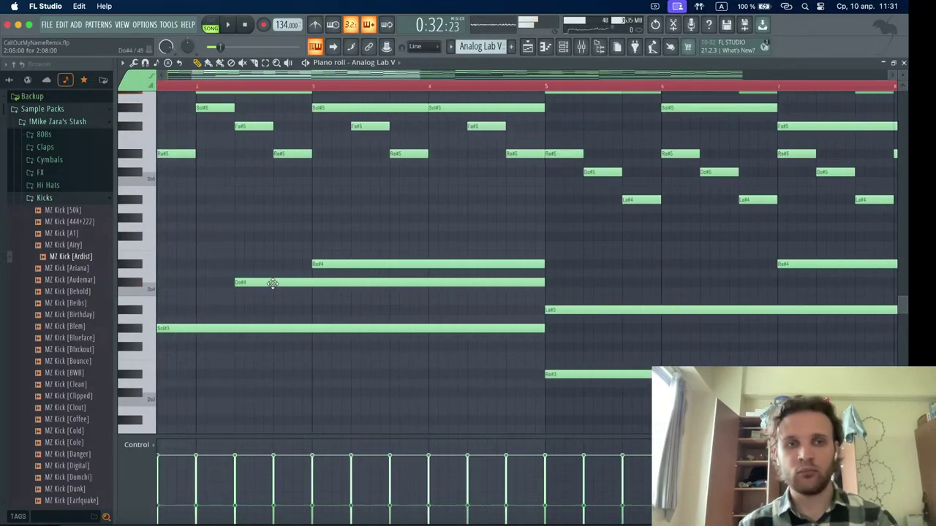
left_click_drag(272, 283, 272, 318)
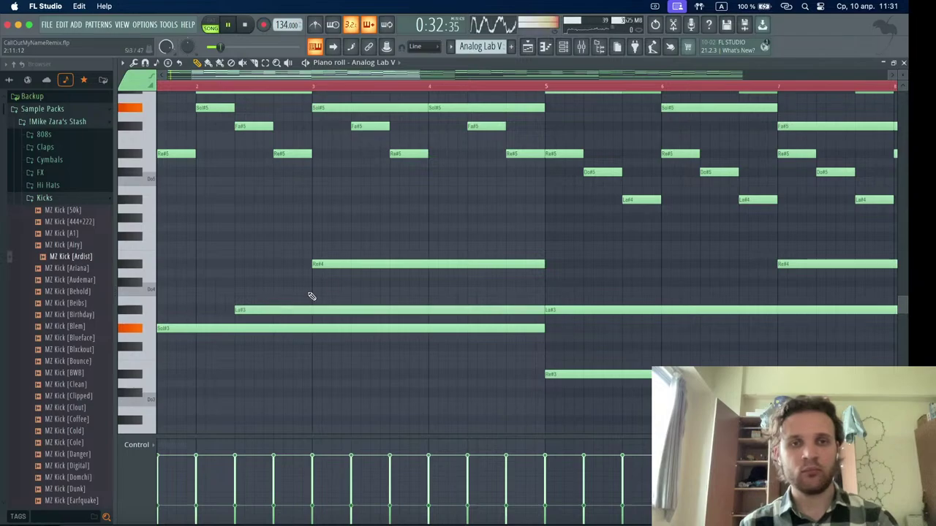
left_click_drag(368, 263, 365, 302)
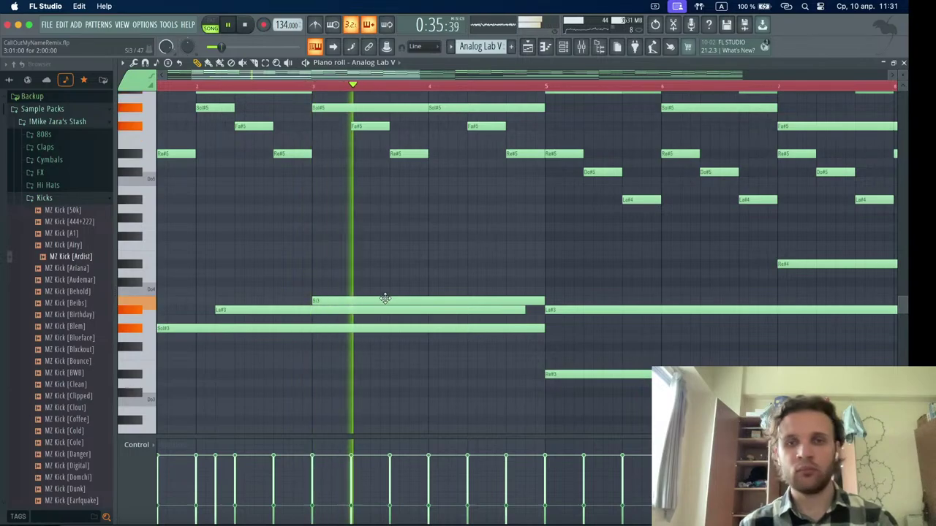
- Add a one-bar Re#4 note at bar 4 of the Analog Lab V pattern
scroll(385, 298, "down", 3)
left_click(351, 282)
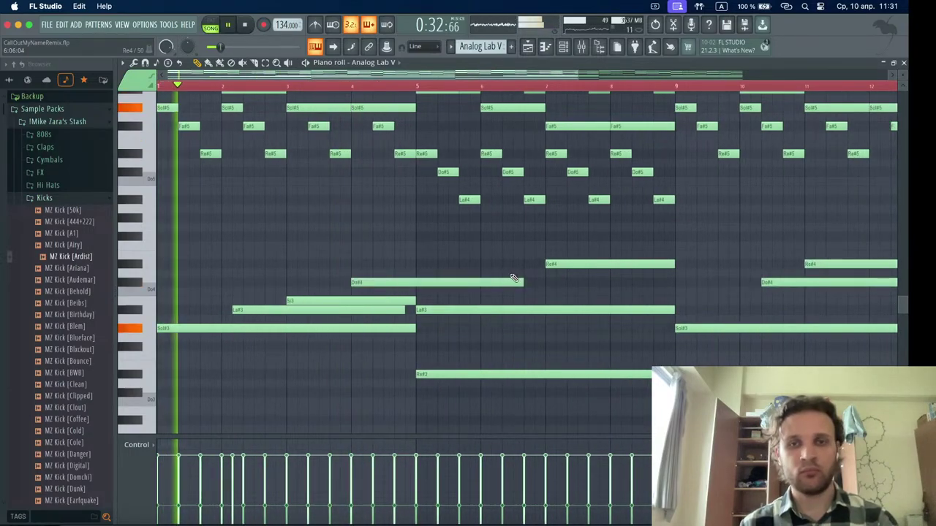
left_click_drag(515, 278, 396, 261)
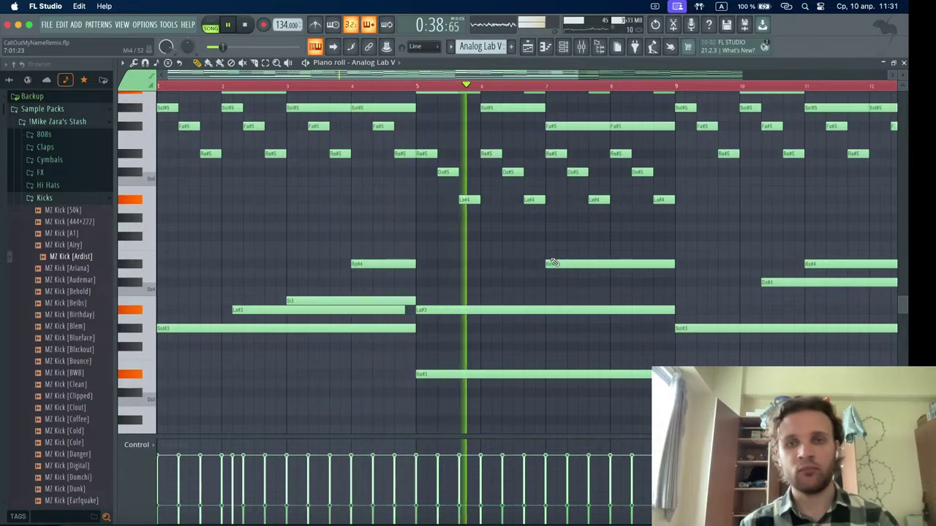
- Move the bar 10 Do#4 note to La#3 at 10:03, the bar 11 Re#4 to Si3, and the bar 15 Do#4 to Re#4
scroll(575, 271, "down", 2, "ctrl")
left_click(585, 293)
left_click_drag(594, 300, 591, 315)
left_click_drag(617, 261, 617, 300)
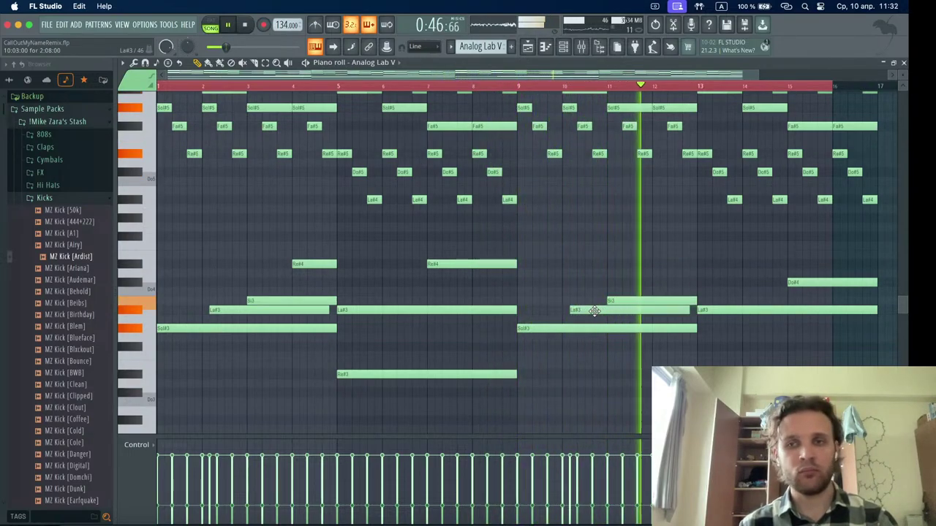
scroll(829, 261, "down", 1, "ctrl")
left_click_drag(809, 280, 808, 259)
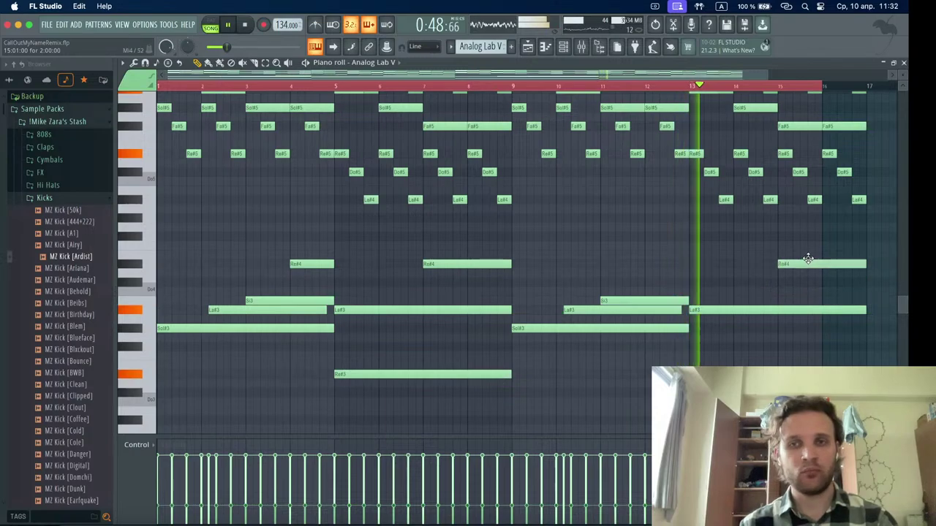
- Return to the playlist, check the arrangement around bar 41, and open Pattern 9 from Track 9 in the piano roll
left_click(527, 47)
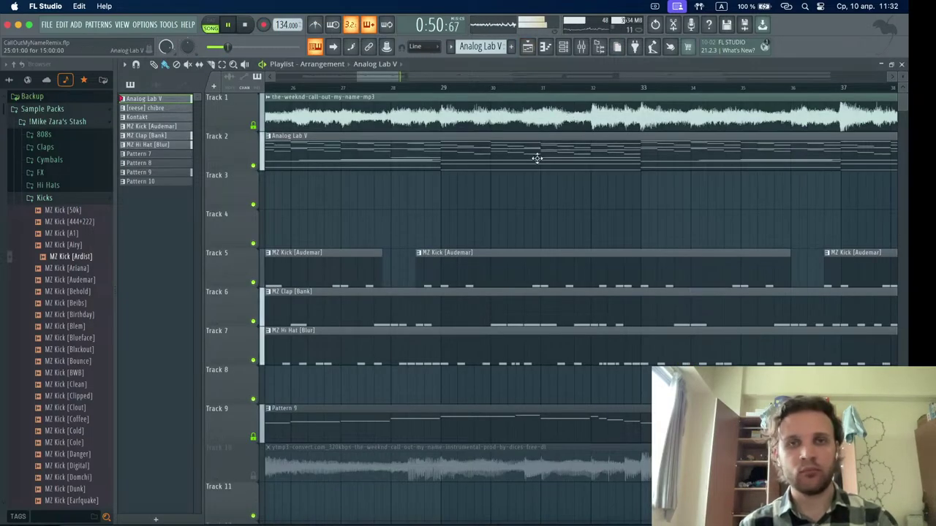
scroll(536, 159, "down", 4, "ctrl")
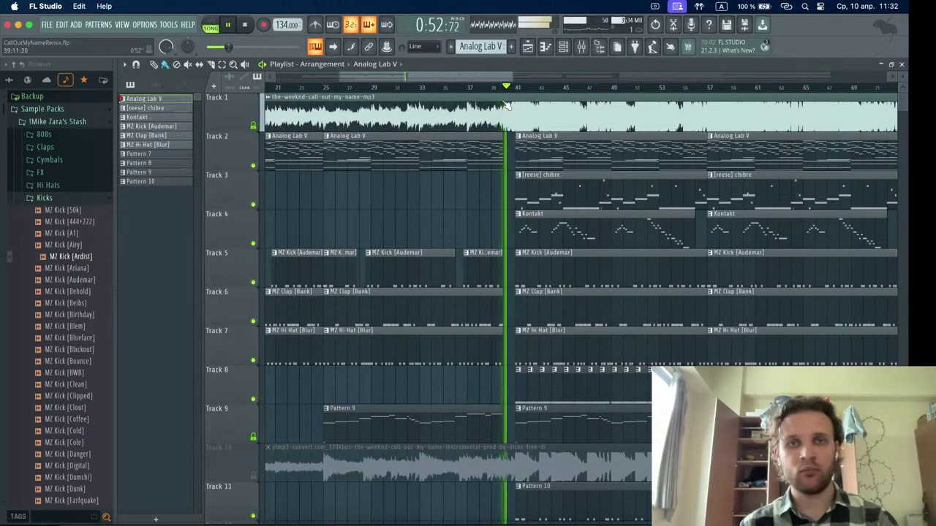
scroll(530, 251, "up", 3, "ctrl")
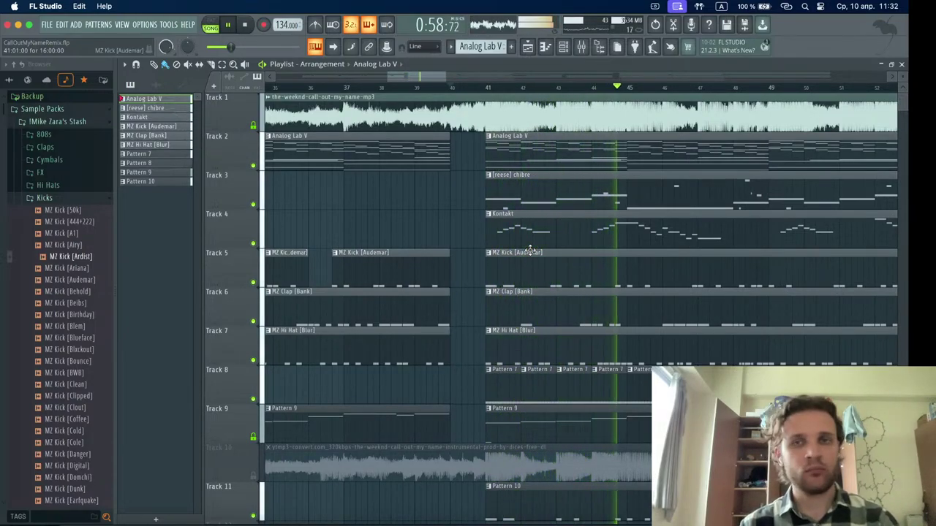
scroll(544, 272, "down", 3, "ctrl")
scroll(544, 274, "down", 2)
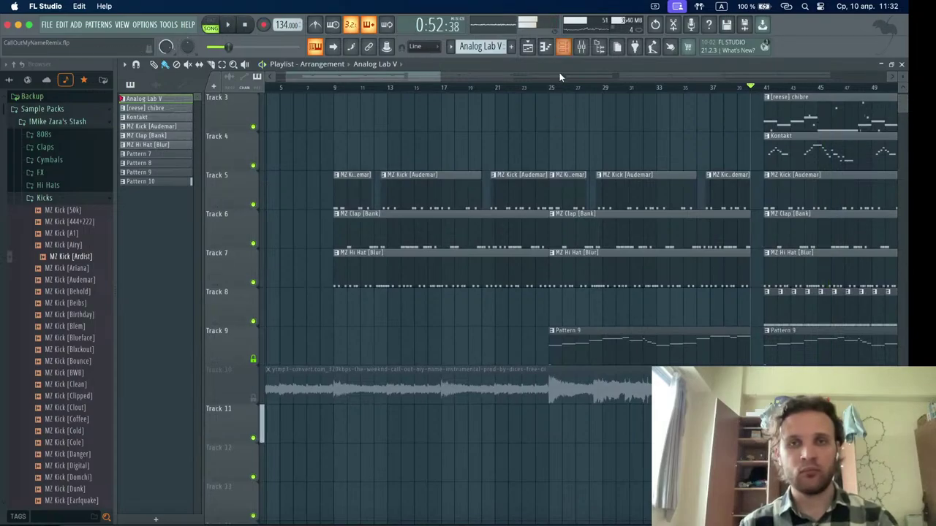
double_click(568, 338)
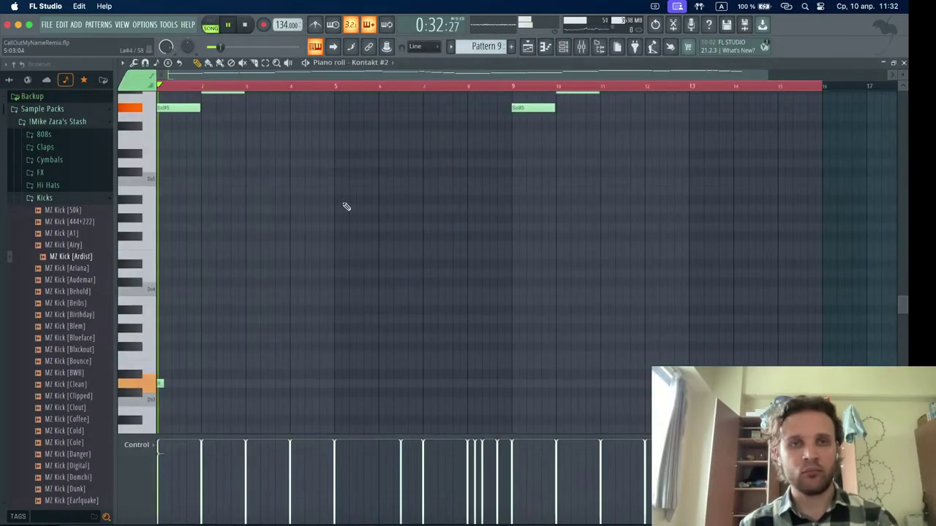
- Play Pattern 9 on its own and replay its melody from bar 13
scroll(286, 212, "up", 6)
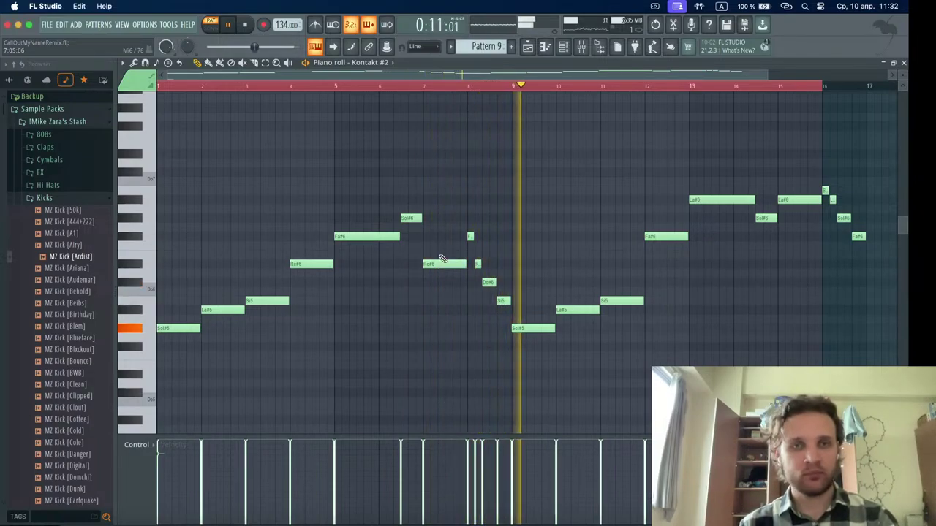
key("space")
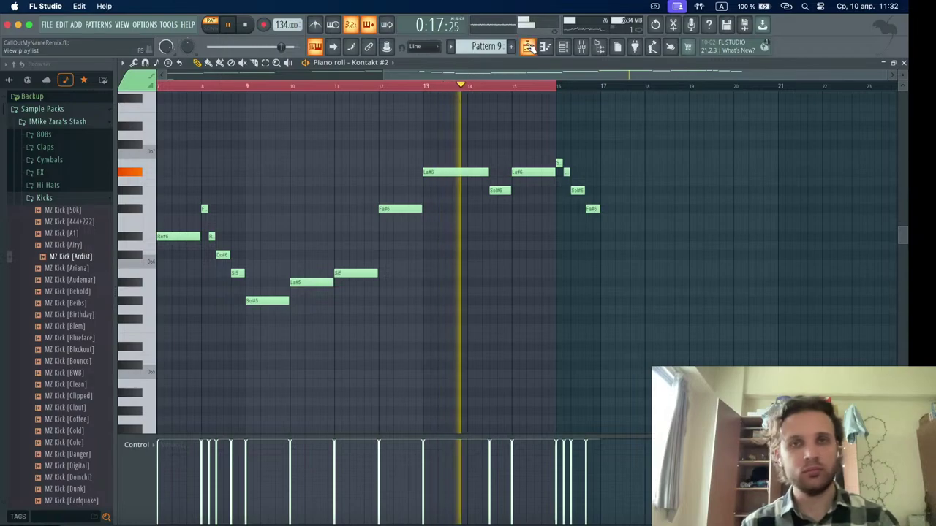
key("space")
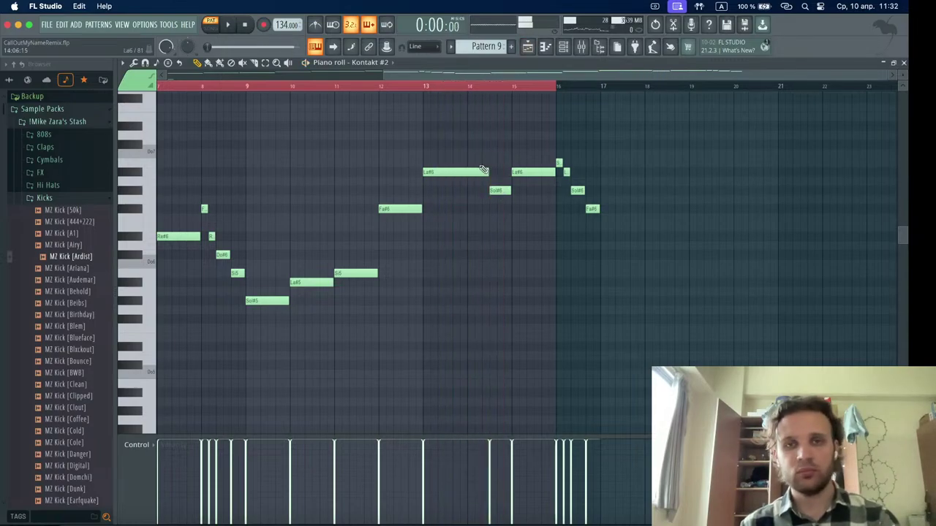
left_click(430, 89)
key("space")
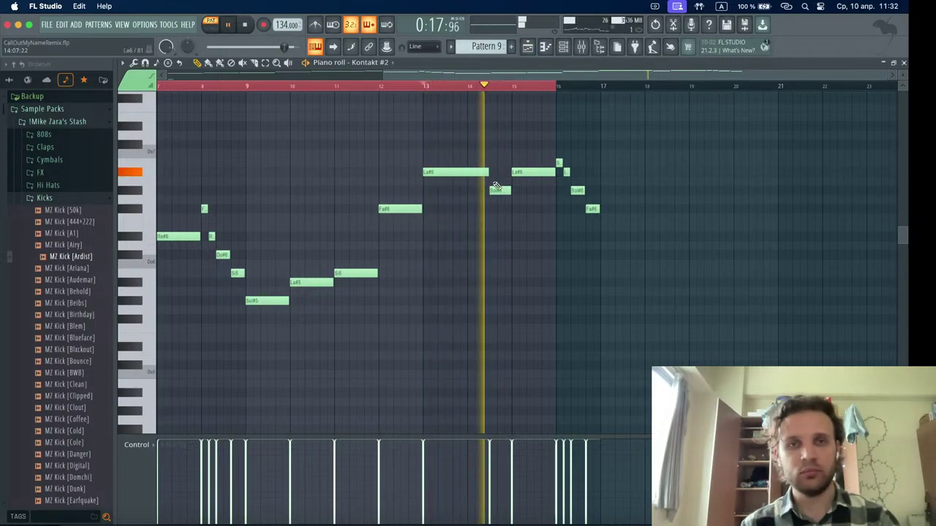
scroll(485, 171, "up", 3)
key("space")
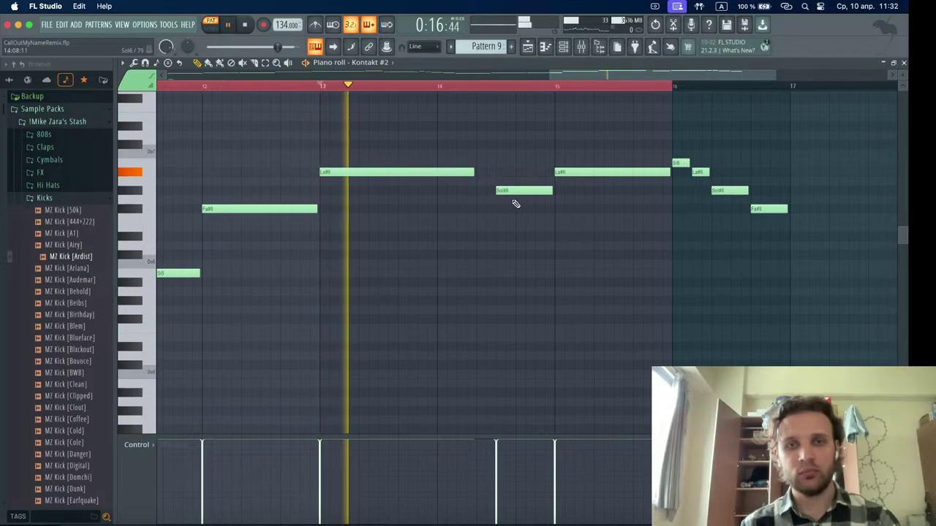
- End the bar 13 La#6 note at 14:03, move Sol#6 to 14:03, and add a La#6 from 14:05 to bar 15
left_click_drag(501, 191, 482, 190)
left_click(502, 173)
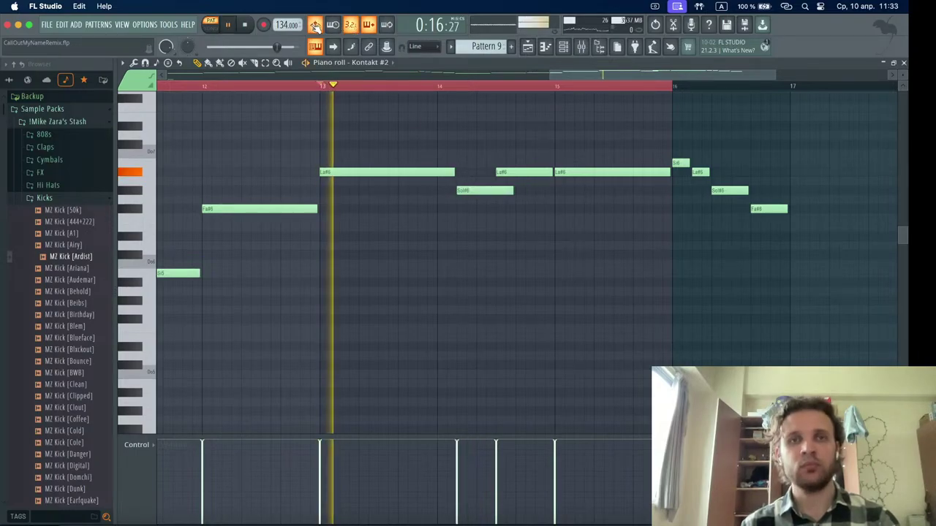
left_click_drag(504, 171, 485, 171)
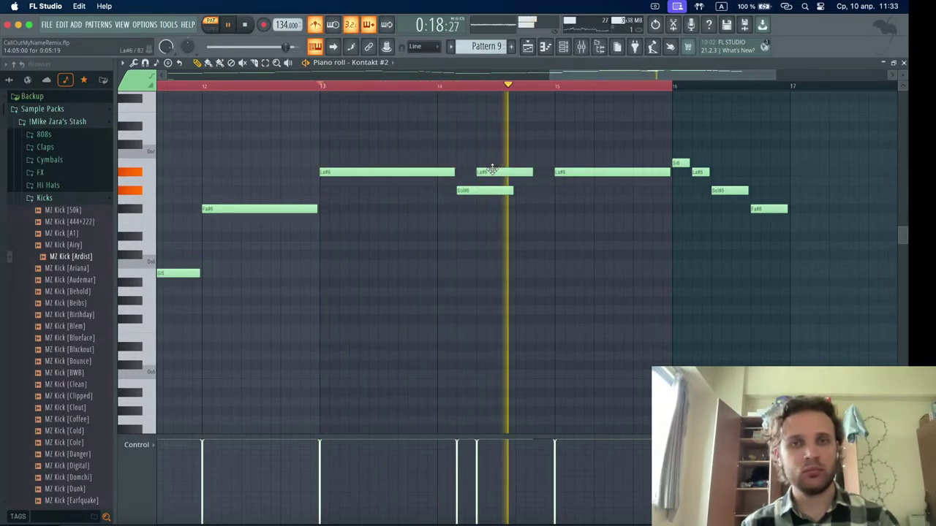
key("space")
left_click_drag(542, 171, 553, 172)
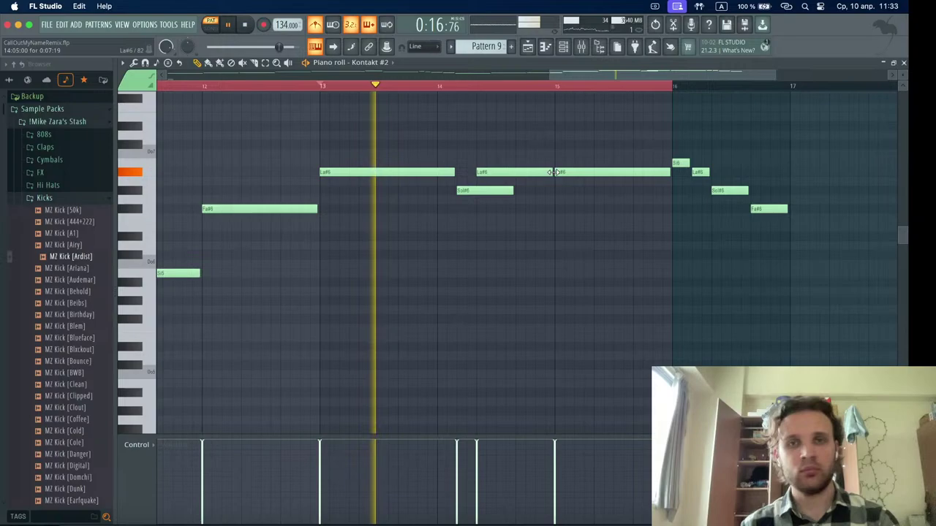
- Add a Si6 note from 14:09 to bar 15 and shorten the Sol#6 and La#6 notes before it
left_click(519, 162)
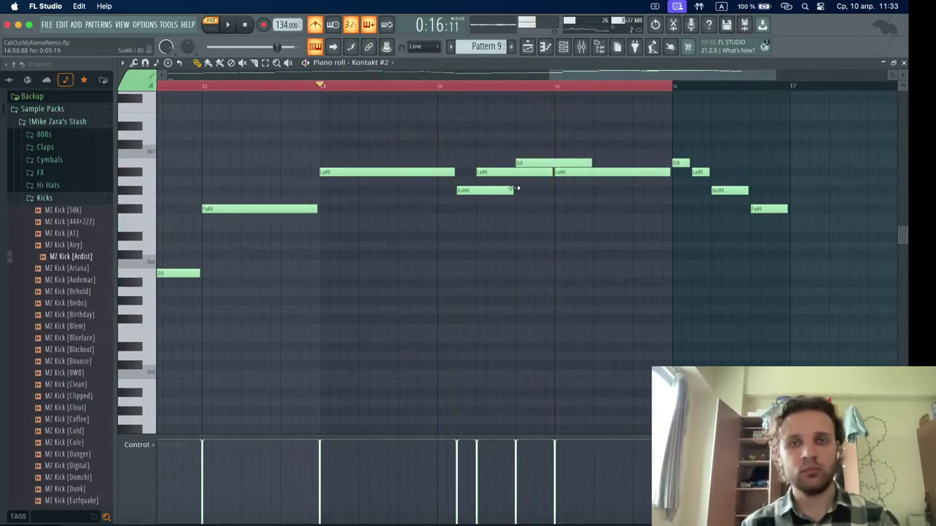
left_click_drag(513, 190, 473, 191)
left_click_drag(590, 163, 557, 168)
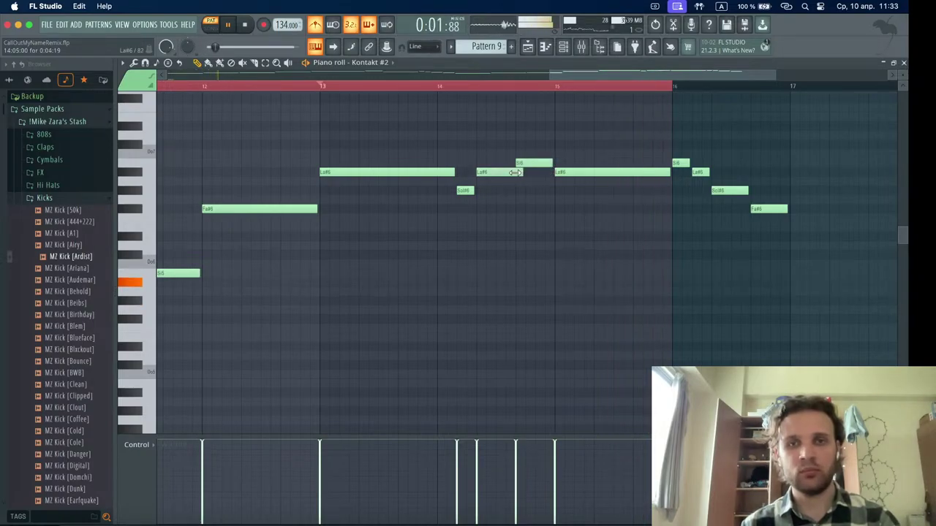
- Return to the playlist and play the song from bar 25 with the edited melody
left_click(535, 49)
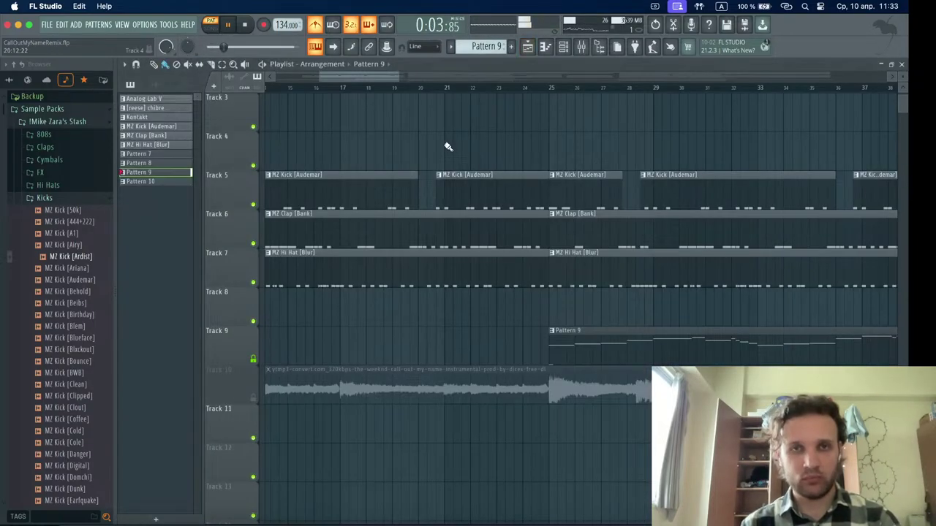
left_click(556, 91)
scroll(548, 209, "up", 2)
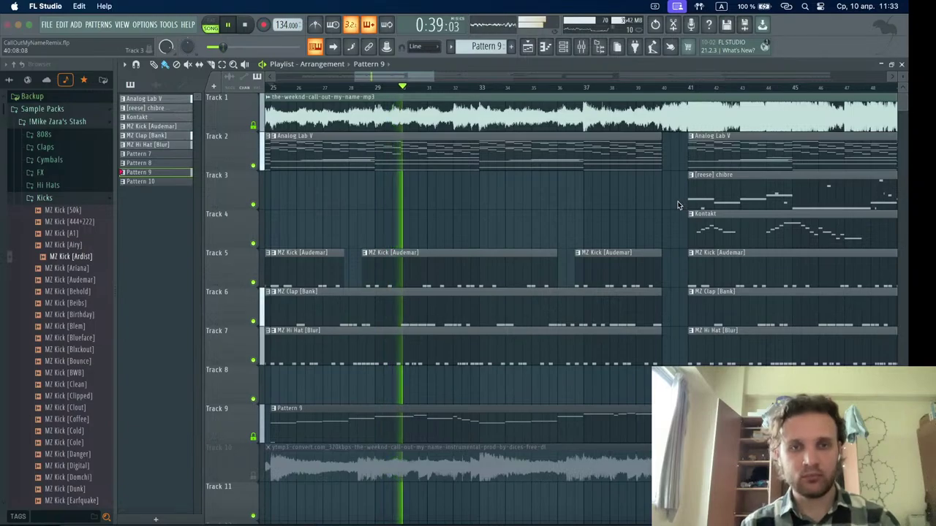
- Switch to Safari to check the live stream's analytics in YouTube Studio, and return to FL Studio
left_click(640, 521)
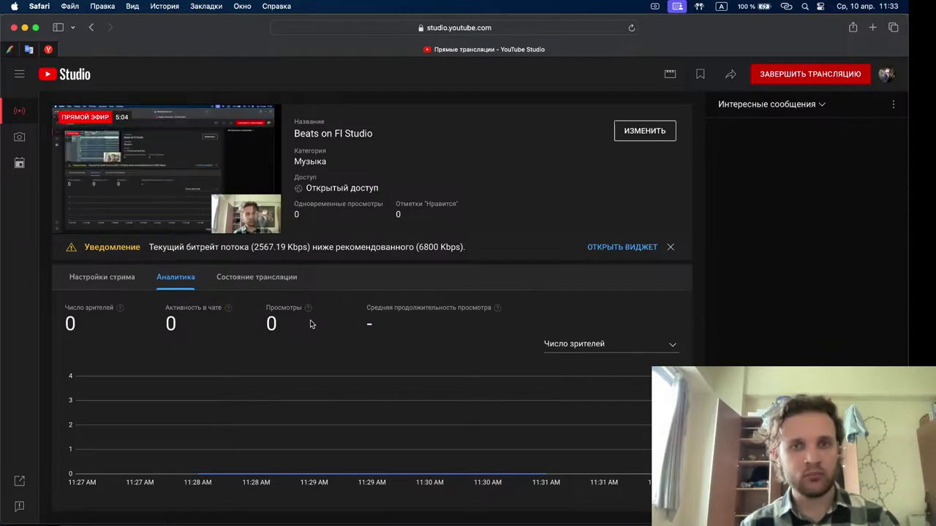
left_click(25, 28)
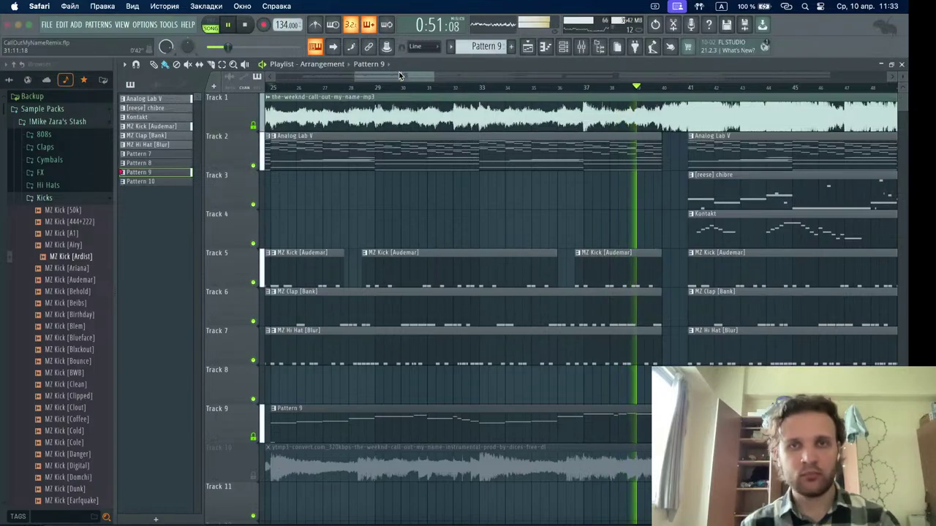
- Open the [reese] chibre pattern starting at bar 41 on Track 3 in the piano roll
left_click_drag(399, 76, 429, 79)
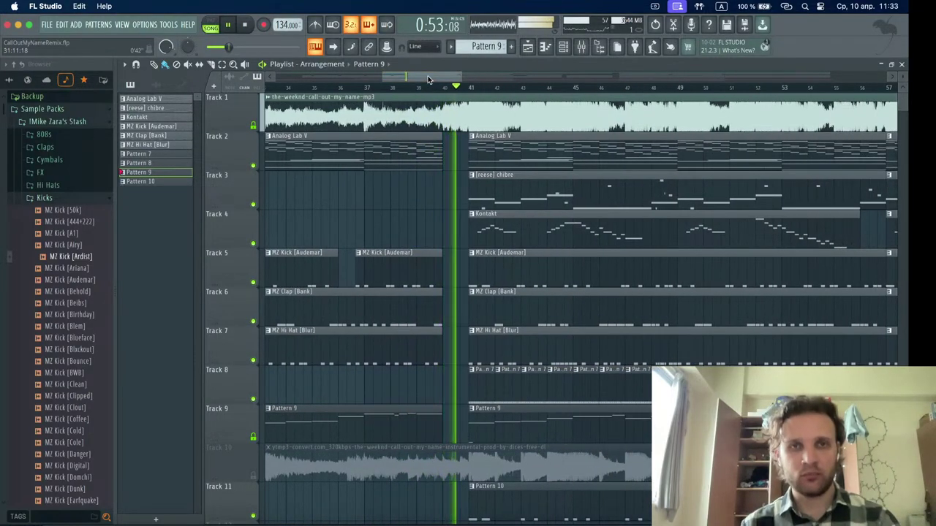
scroll(389, 313, "down", 5)
scroll(388, 314, "left", 2)
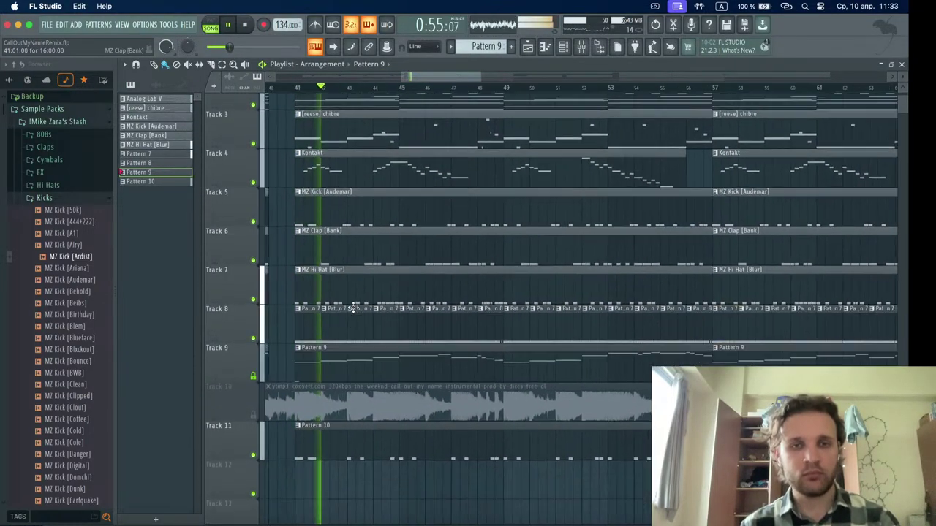
scroll(353, 307, "up", 5)
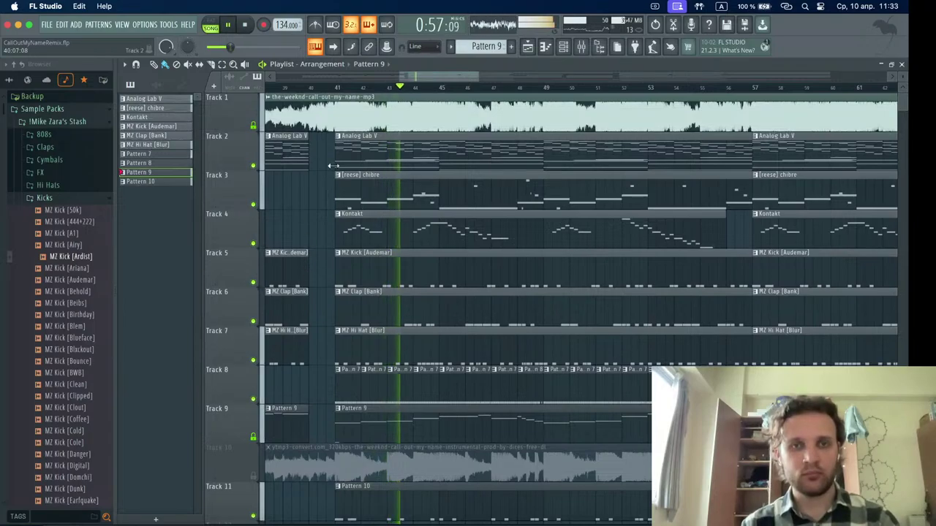
double_click(355, 203)
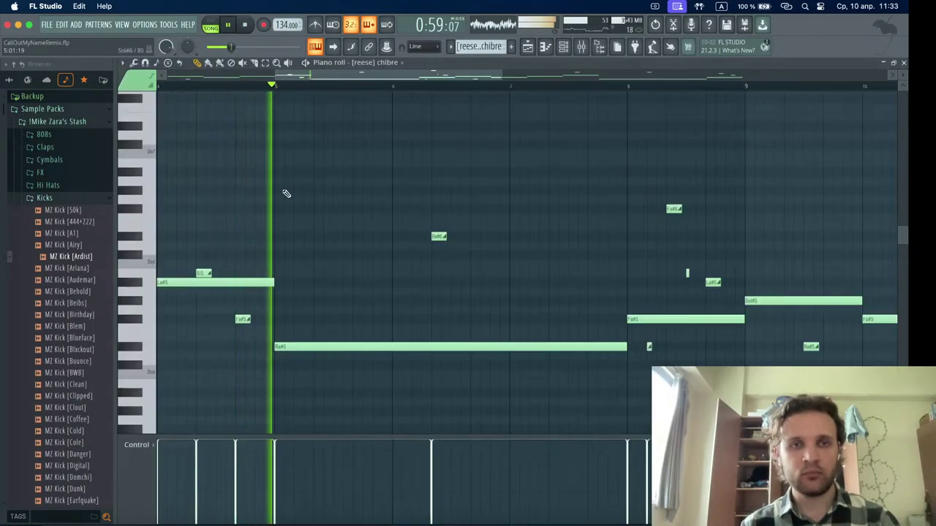
- Add a short Sol#6 slide note at bar 7 of the [reese] chibre pattern
scroll(287, 194, "down", 3)
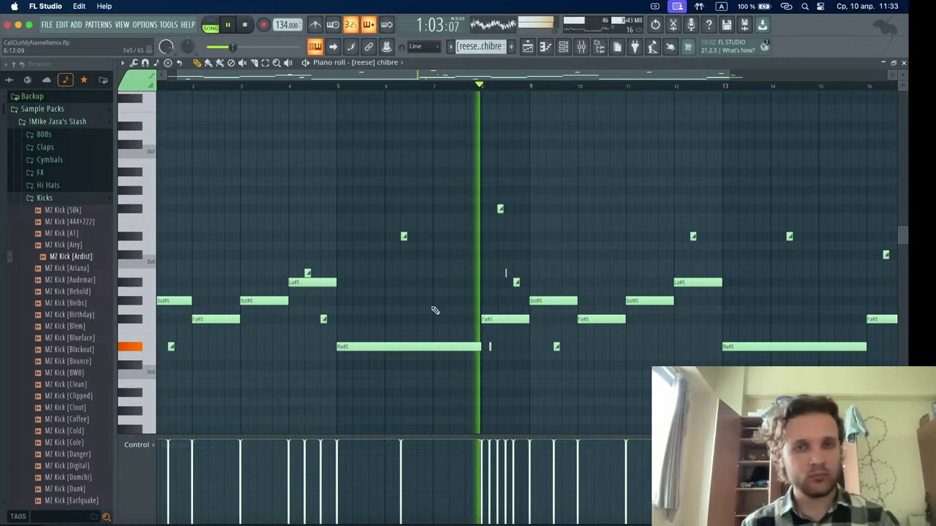
scroll(397, 229, "up", 3)
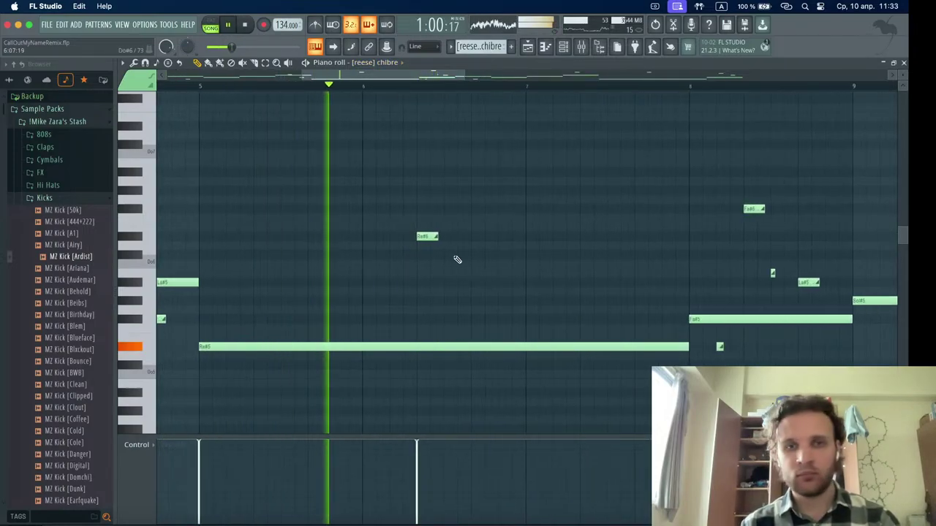
left_click_drag(633, 169, 538, 178)
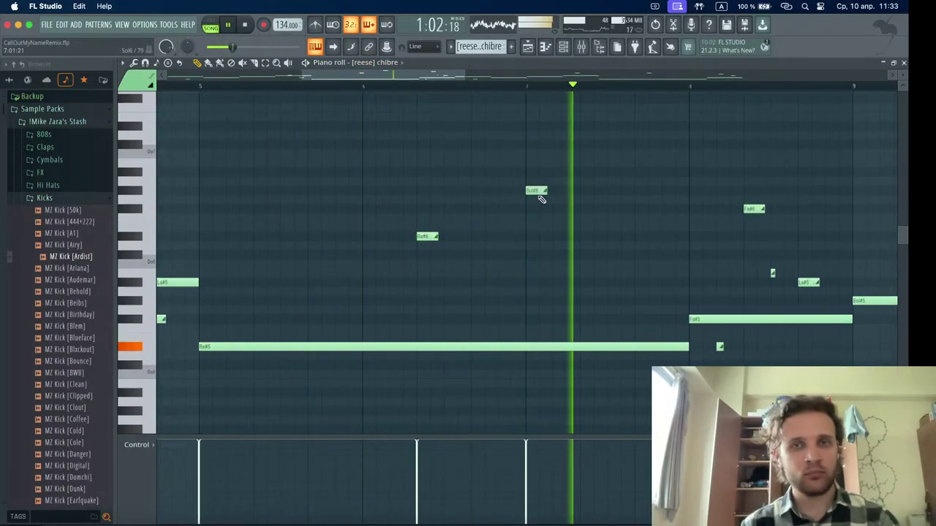
- Move the short slide note at bar 7 of the [reese] chibre pattern down to Re#5
scroll(463, 252, "right", 2)
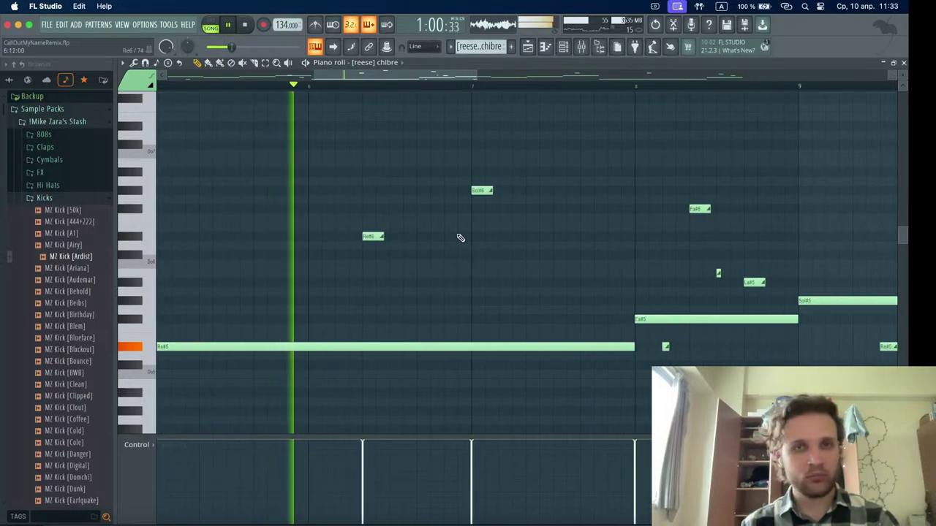
left_click_drag(481, 191, 481, 349)
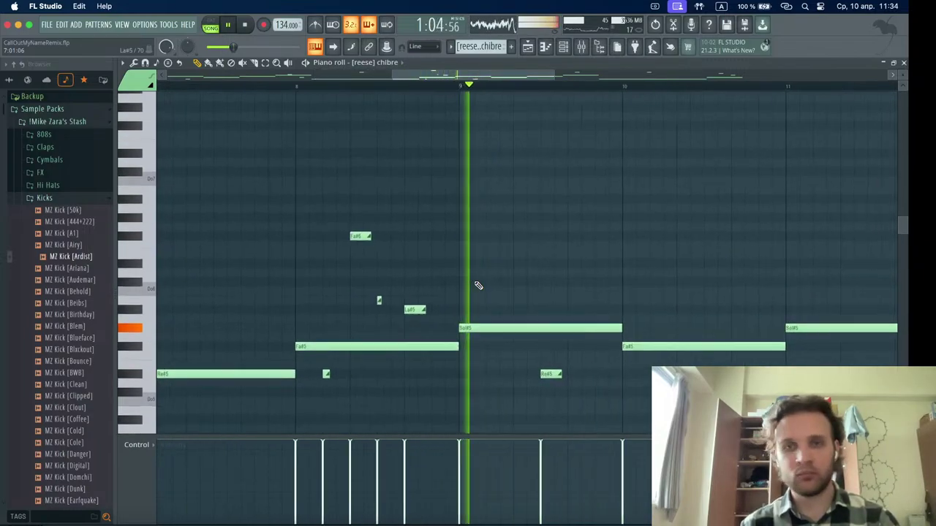
- Raise the short slide note in bar 12 of the [reese] chibre pattern to Sol#6 and replay the passage
scroll(478, 285, "down", 2)
scroll(478, 285, "down", 3)
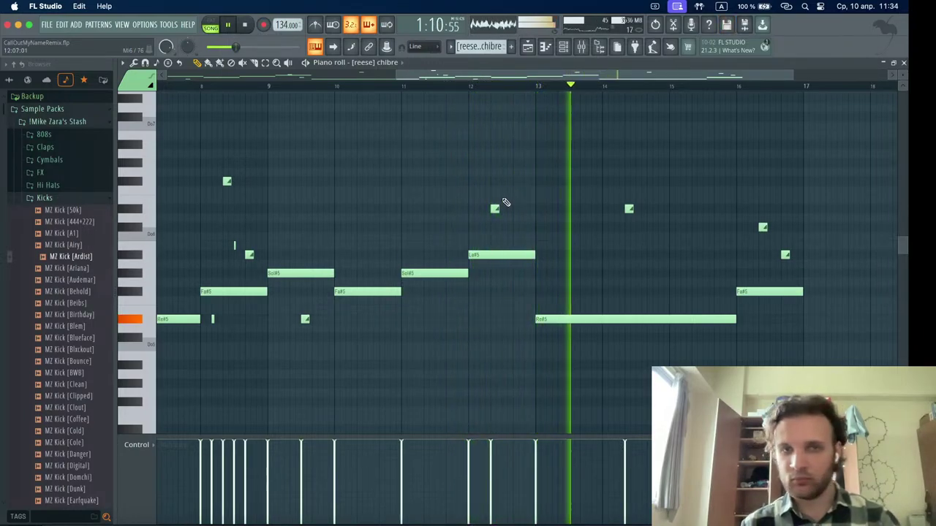
key("space")
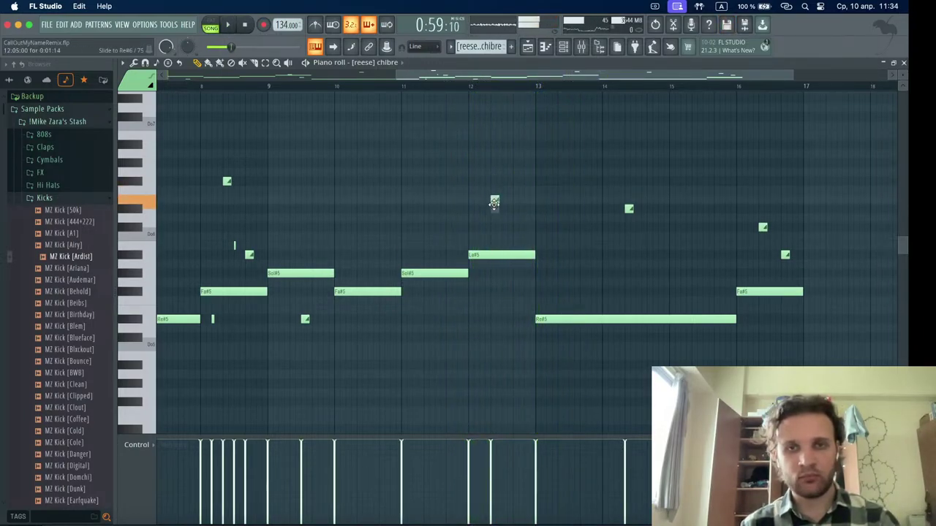
scroll(512, 213, "left", 4)
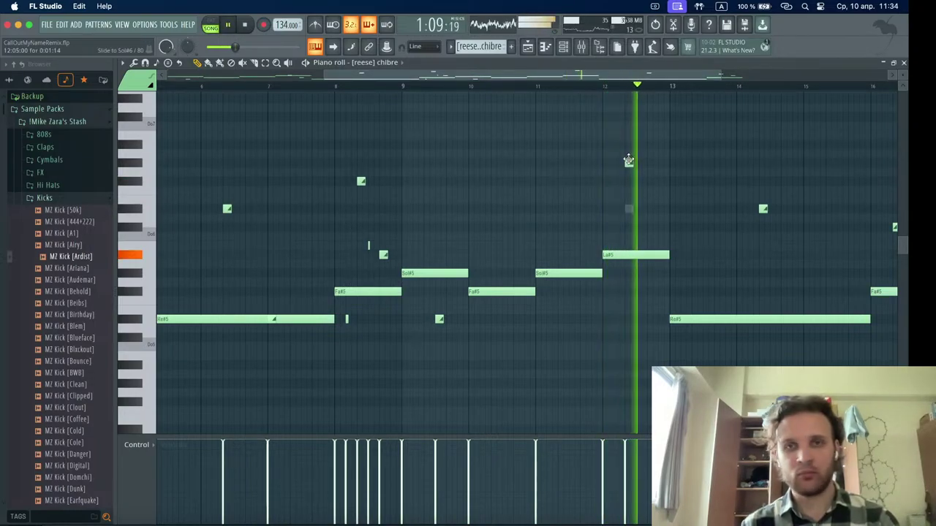
- Mute the [reese] chibre #2 channel in the channel rack and resume playback
left_click(563, 47)
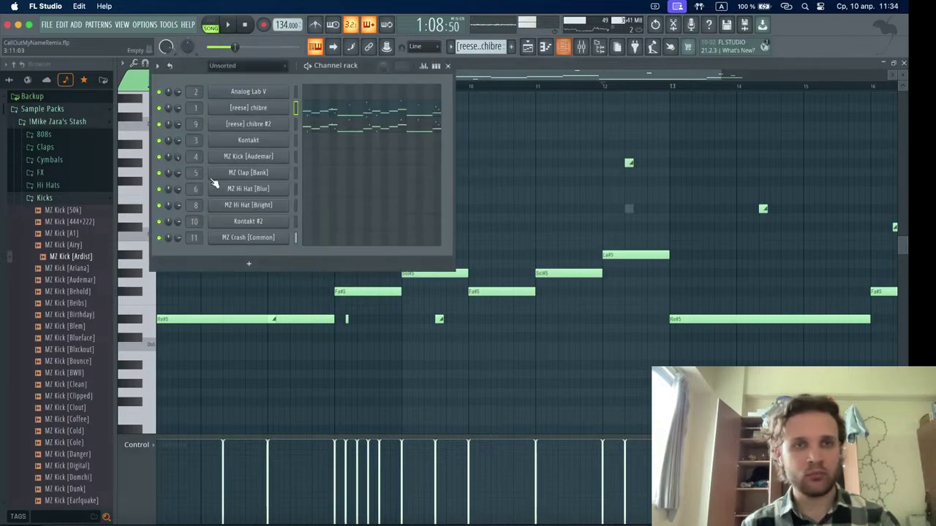
key("space")
key("F6")
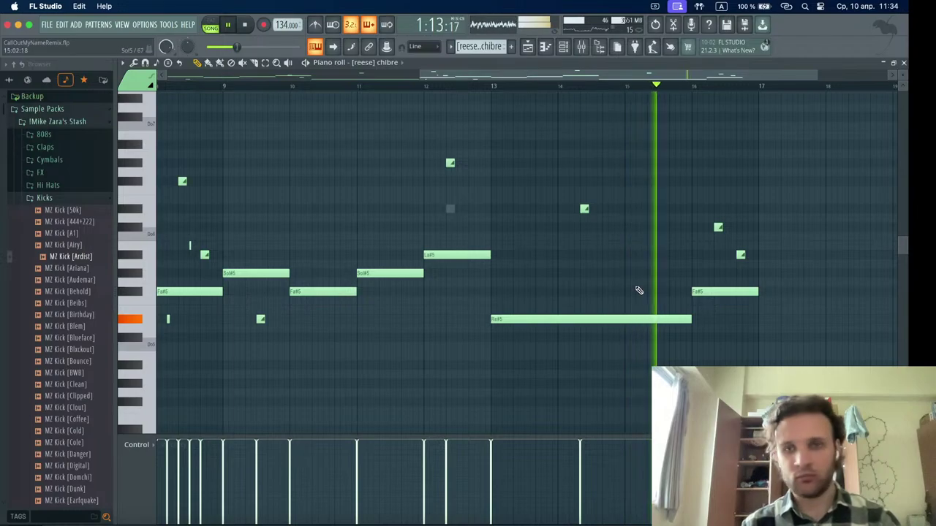
- Add a short Re#5 slide note in bar 15, and unmute and select the [reese] chibre #2 channel
left_click(585, 209)
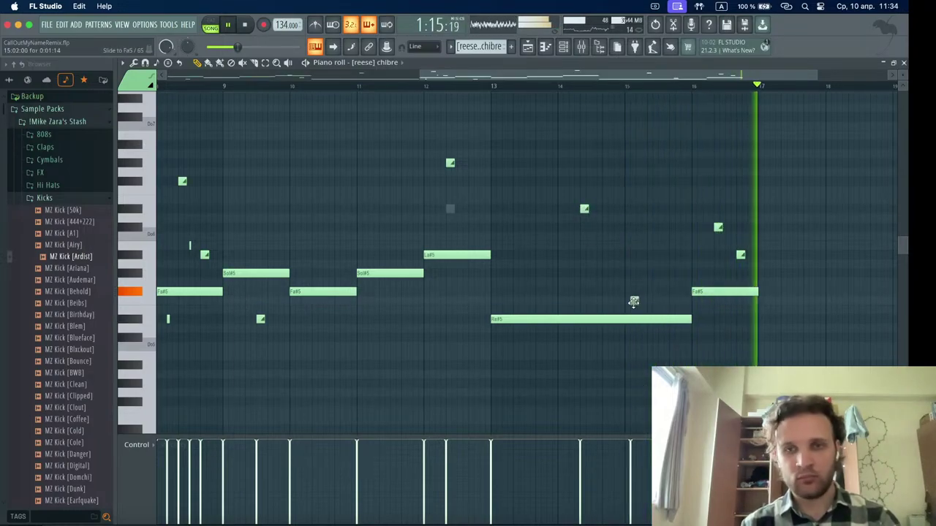
left_click(563, 46)
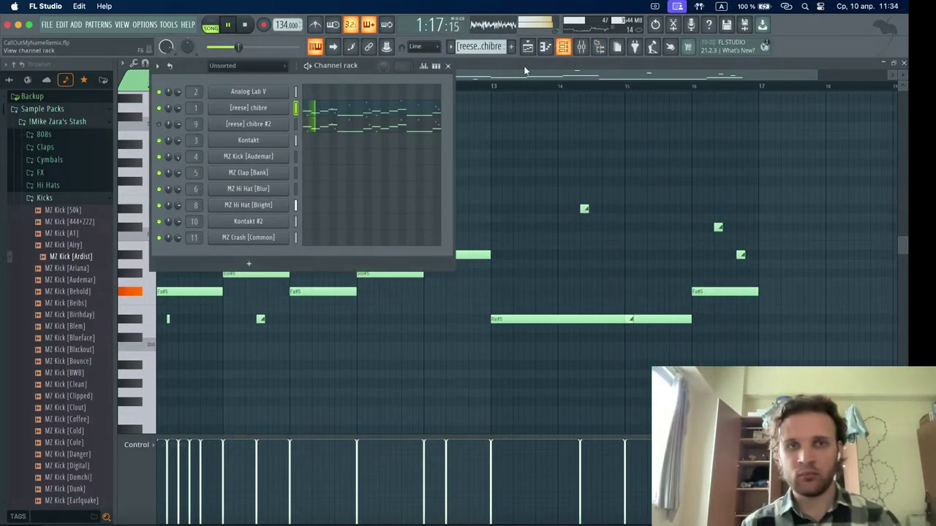
left_click(295, 126)
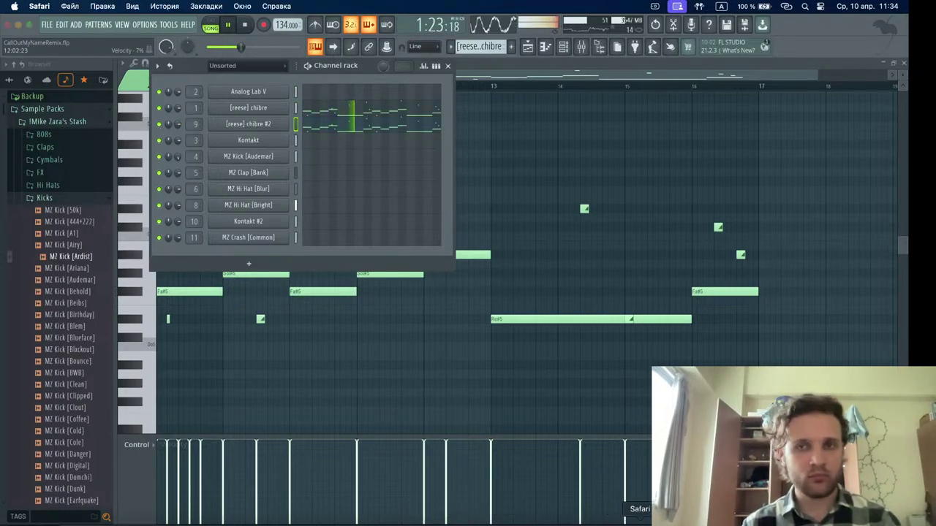
- Switch to Safari to check the live stream's analytics in YouTube Studio, and return to FL Studio
left_click(640, 521)
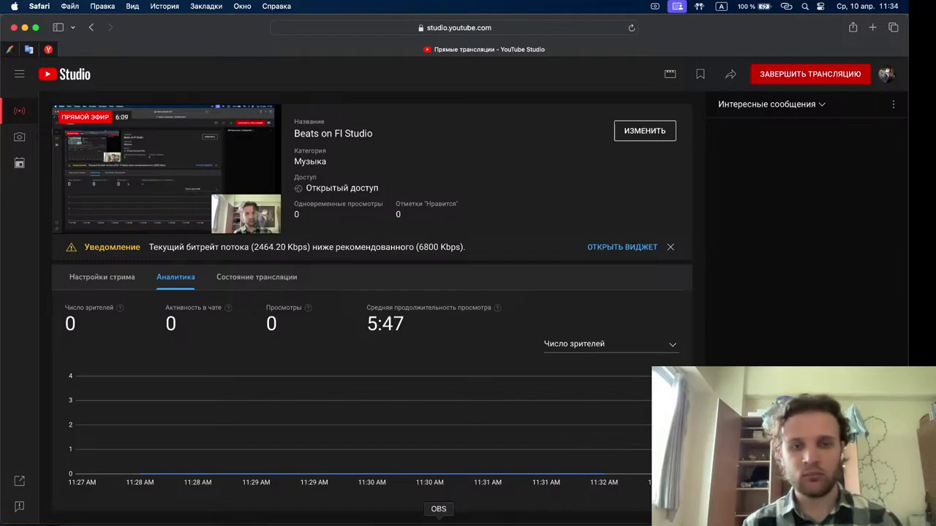
left_click(305, 520)
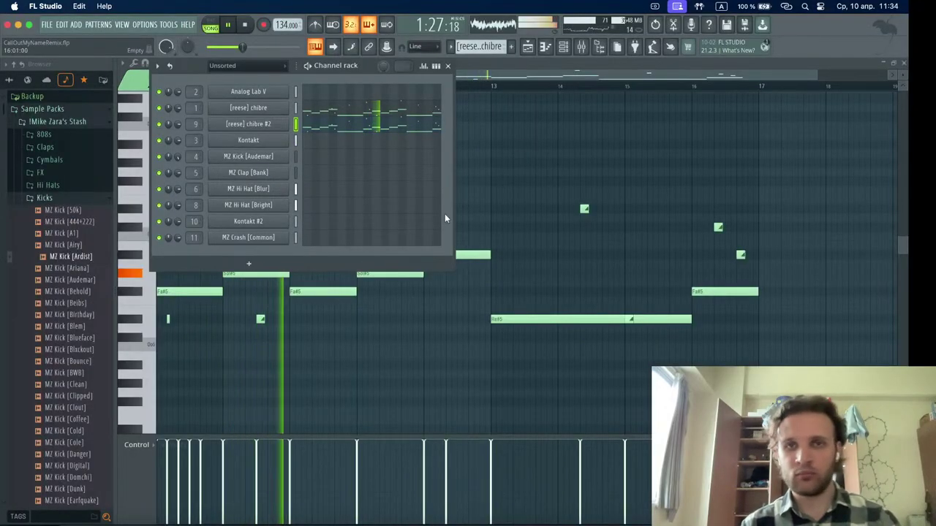
- Return to the playlist and play the song from bar 41 with the edited bass
left_click(533, 53)
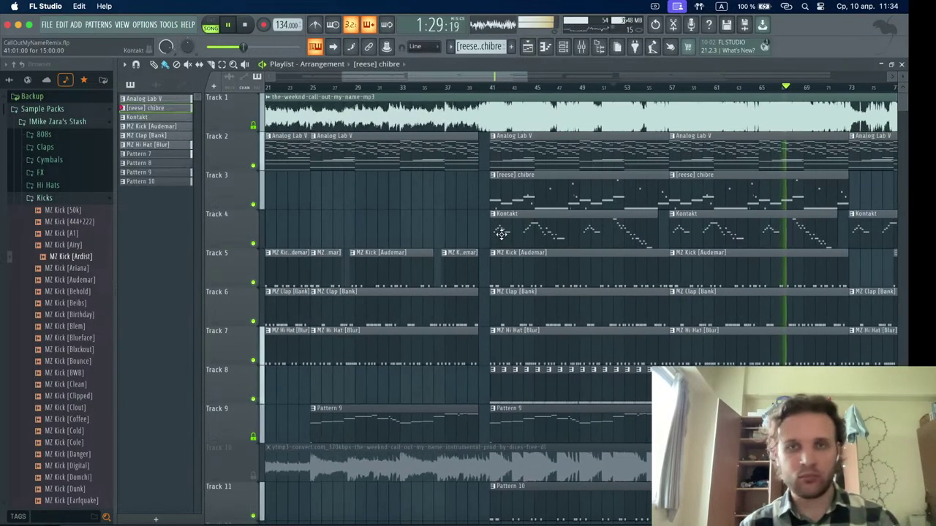
scroll(505, 201, "up", 5)
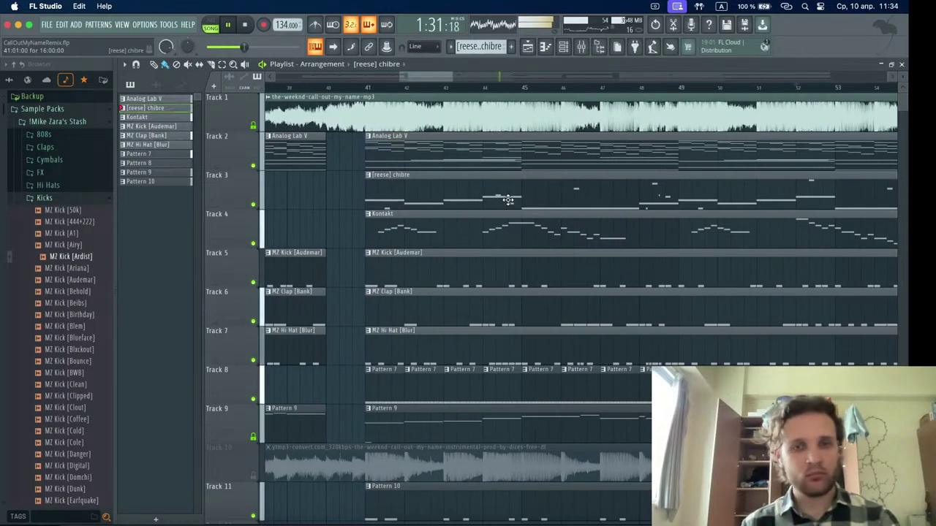
left_click(364, 84)
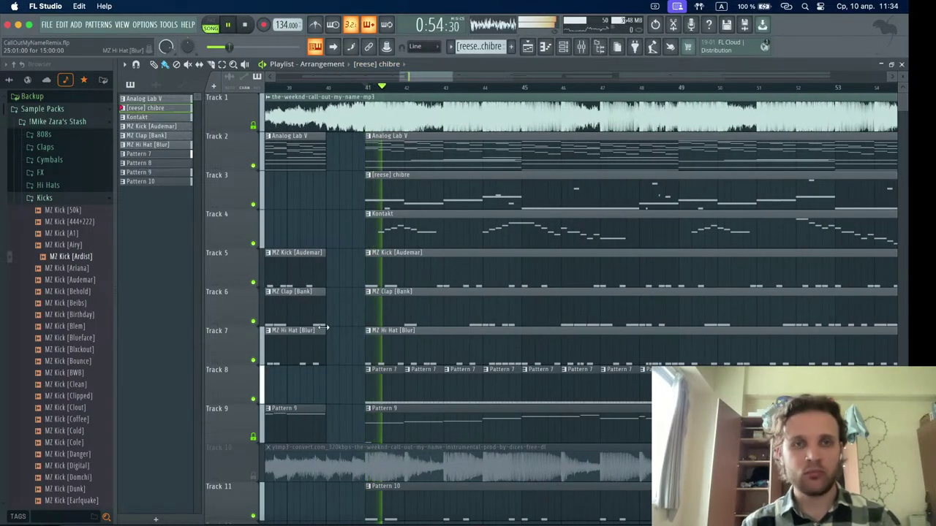
- Listen with the Analog Lab V, Kontakt, the-weeknd mp3 and Kontakt #2 mixer tracks muted, and show the channel rack beside the mixer
left_click(580, 50)
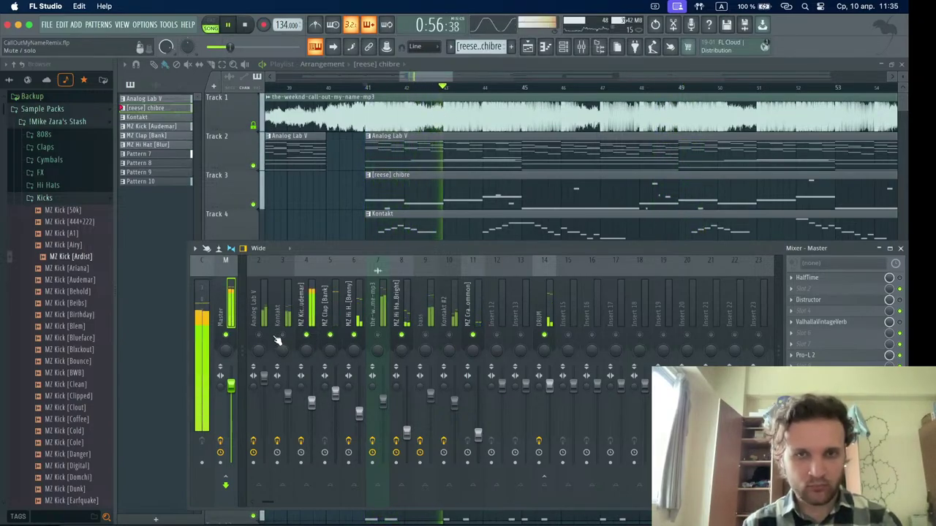
scroll(367, 354, "up", 1)
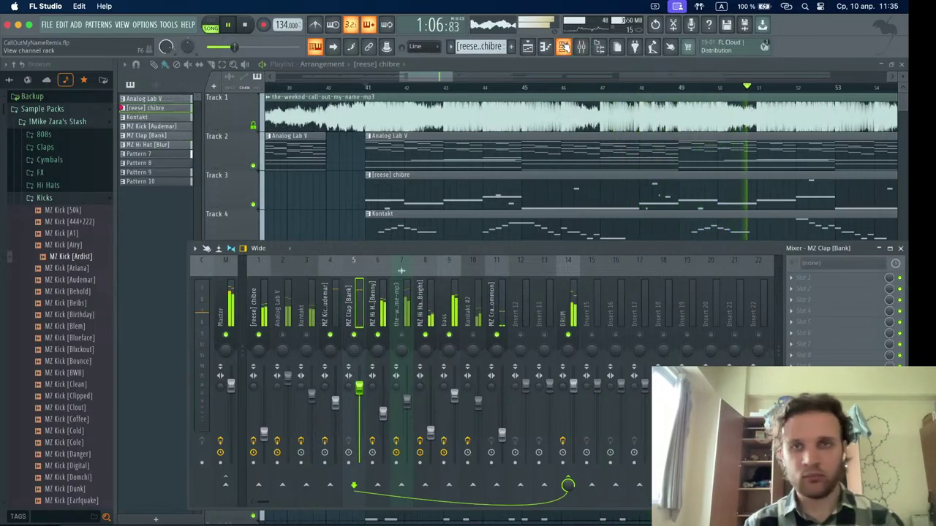
key("F9")
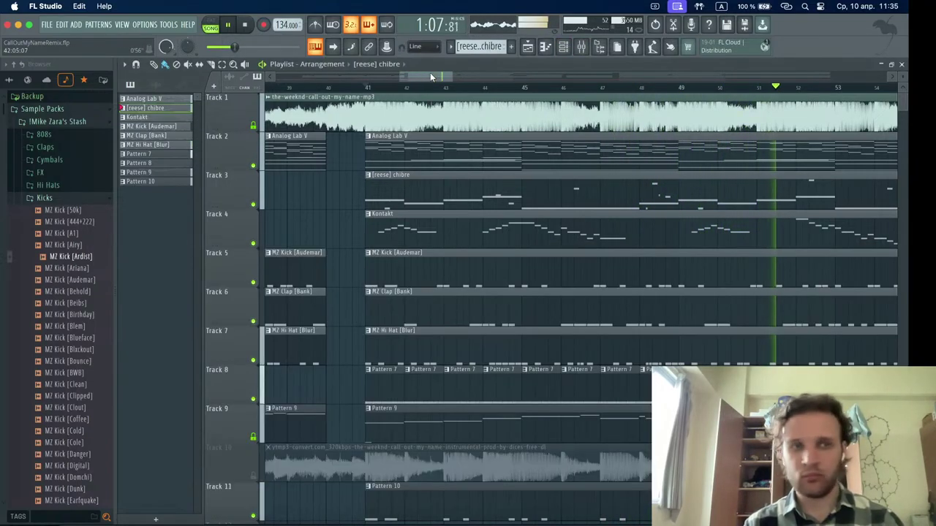
left_click(563, 47)
left_click(580, 48)
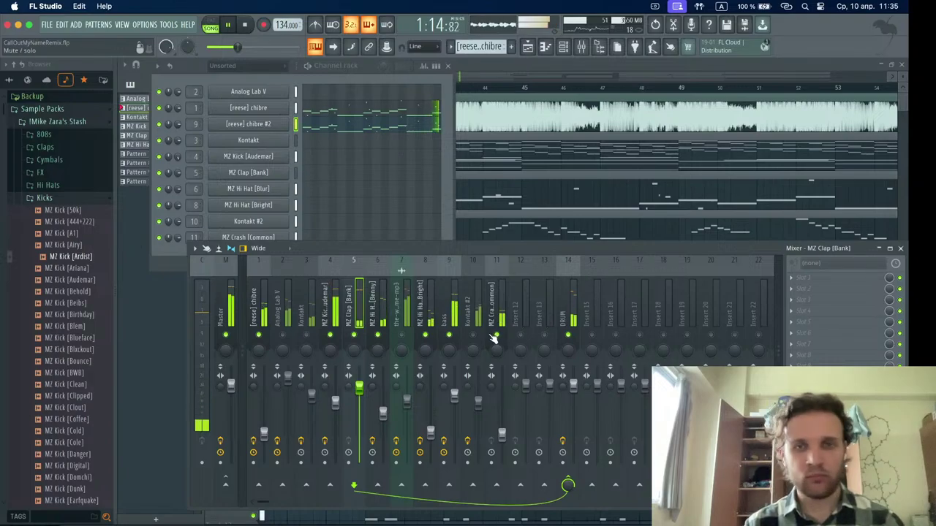
- Inspect the ShaperBox 2 pan effect on the MZ Hi Hat [Bright] mixer track and close the plugin
left_click(433, 352)
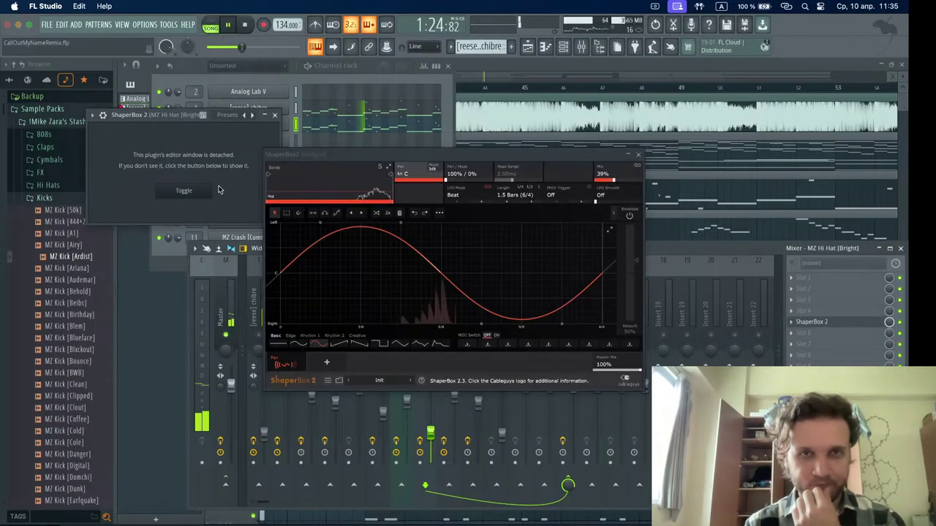
left_click(640, 157)
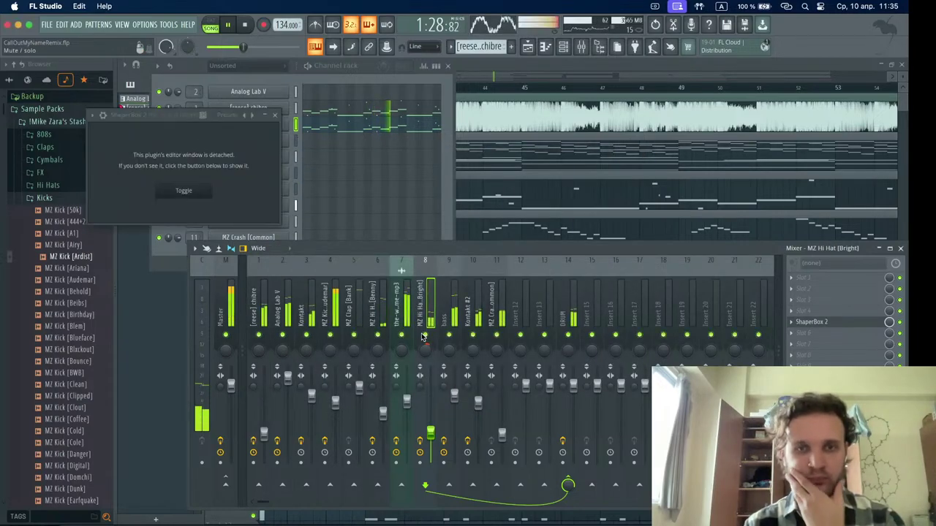
left_click(274, 116)
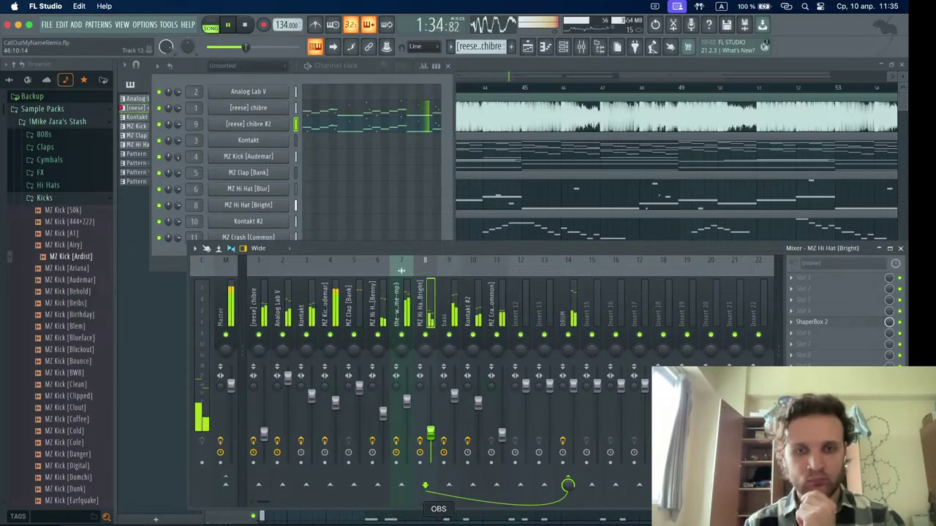
- Restart playback in bar 41 and pan the soloed MZ Hi Hat [Bright] mixer track 16% right
double_click(731, 64)
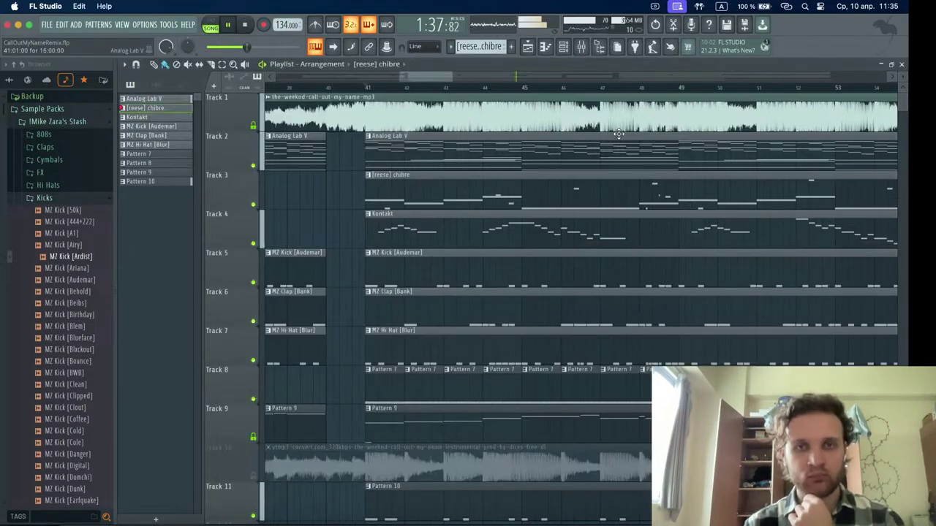
left_click(392, 89)
left_click(581, 46)
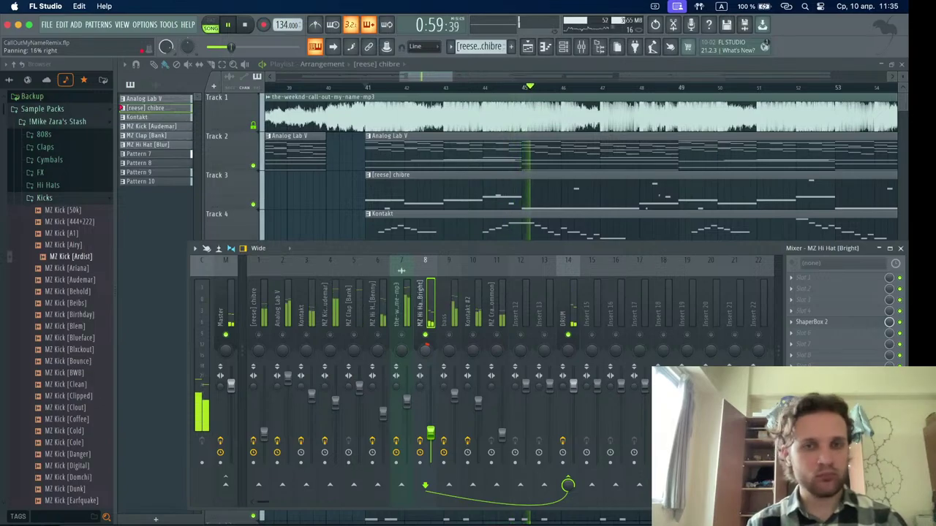
- Solo the the-weeknd mp3 and MZ Hi Hat [Bright] mixer tracks in turn to compare them
left_click(402, 335)
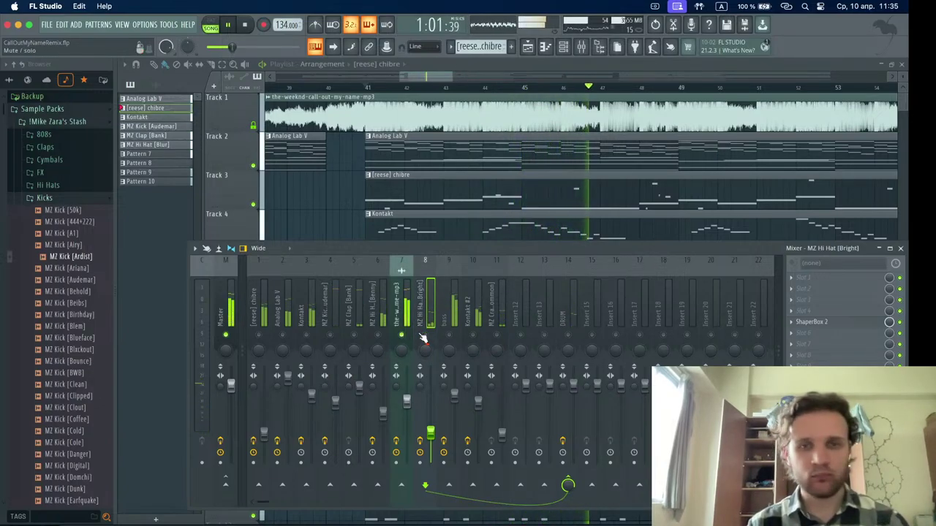
left_click(424, 335)
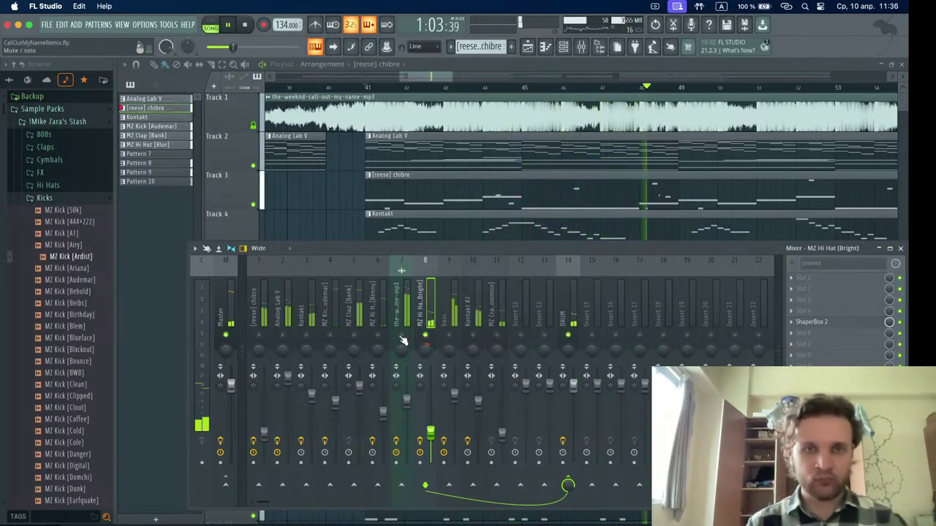
left_click(401, 335)
- Lower the high shelf of Fruity parametric EQ 2 on the the-weeknd mp3 track to -12.2 dB at 4717 Hz
left_click(846, 326)
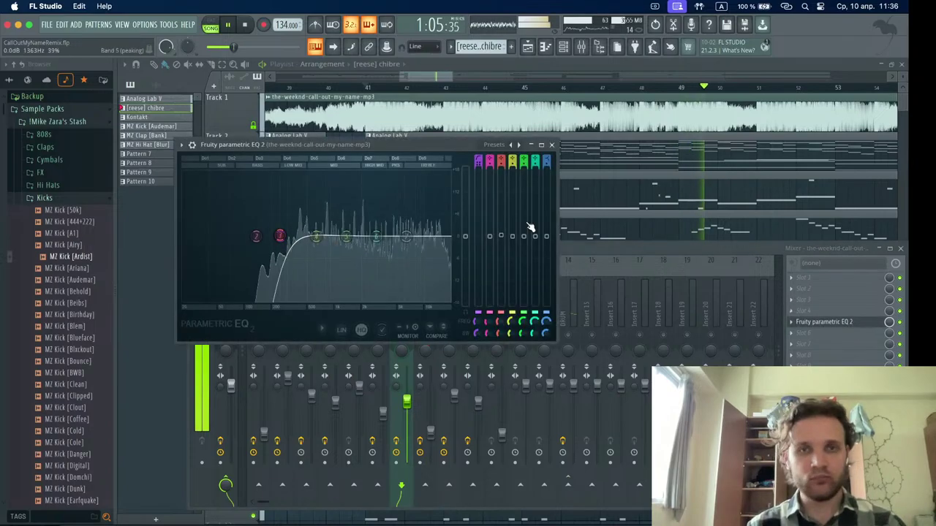
left_click_drag(408, 260, 395, 282)
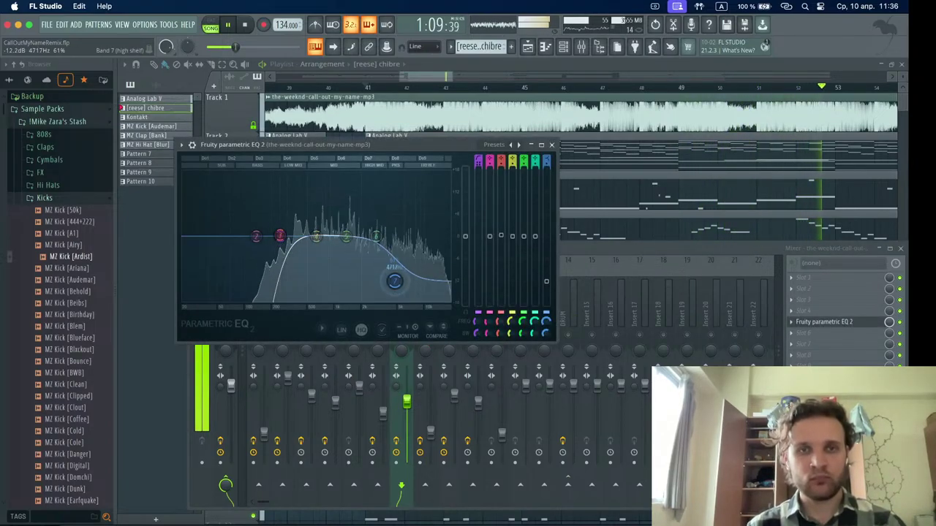
left_click(553, 145)
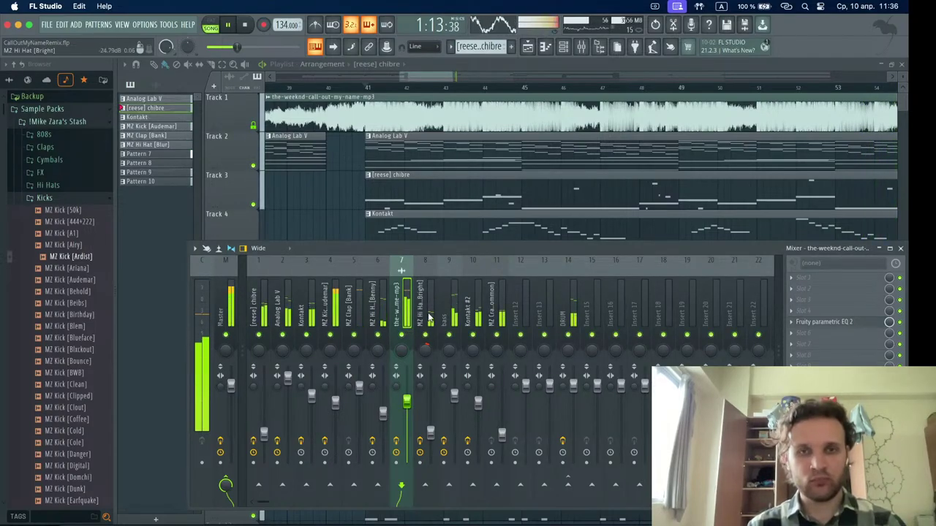
- Set the high shelf of Fruity parametric EQ 2 on the the-weeknd mp3 track to -18.0 dB at 10755 Hz
left_click(810, 324)
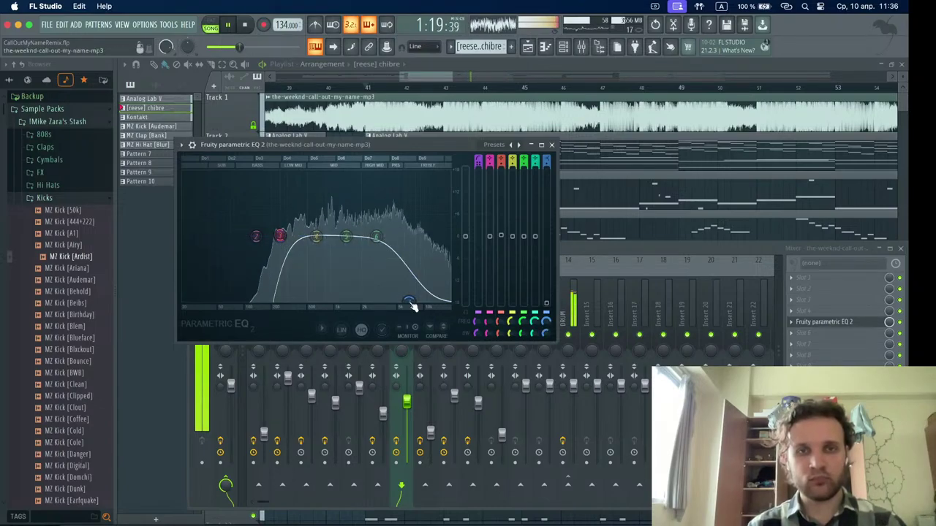
left_click_drag(404, 306, 428, 300)
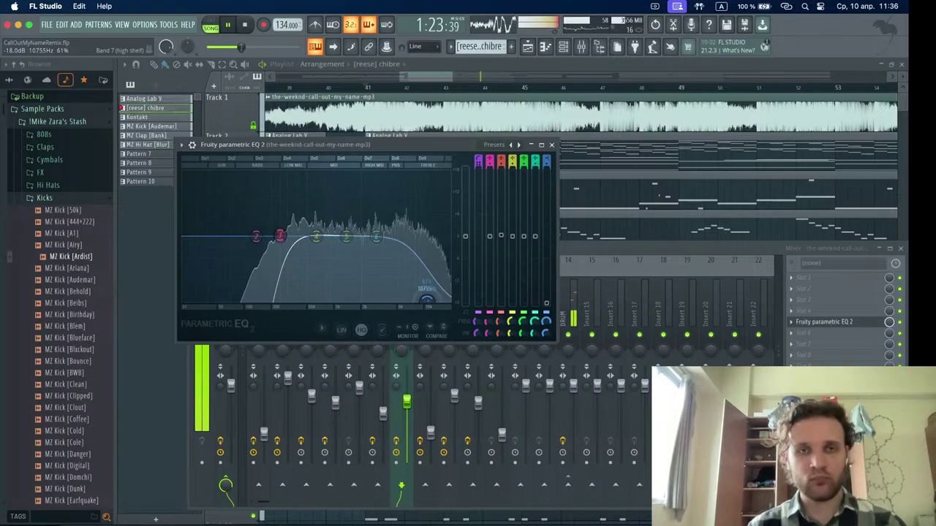
left_click(551, 144)
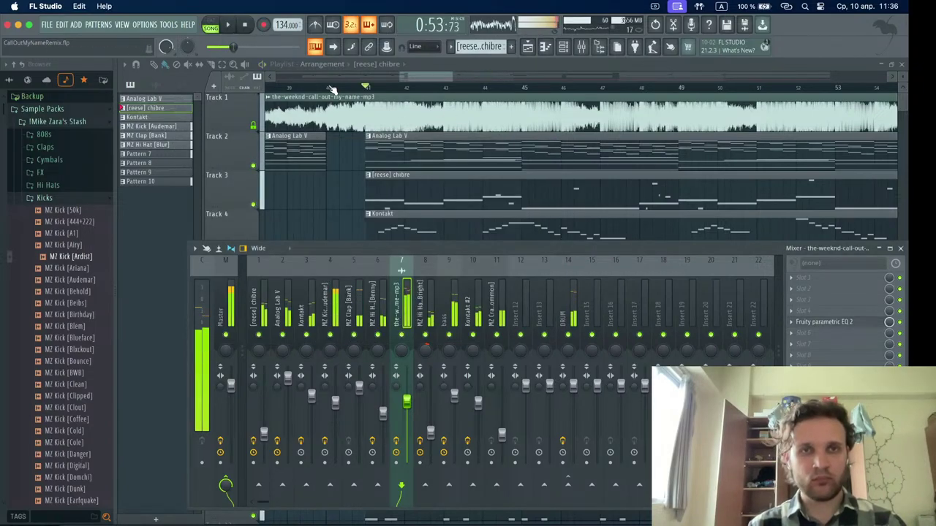
- Replay from bar 41 with the Analog Lab V, Kontakt, the-weeknd mp3 and Kontakt #2 mixer tracks muted, and open the channel rack
left_click(331, 88)
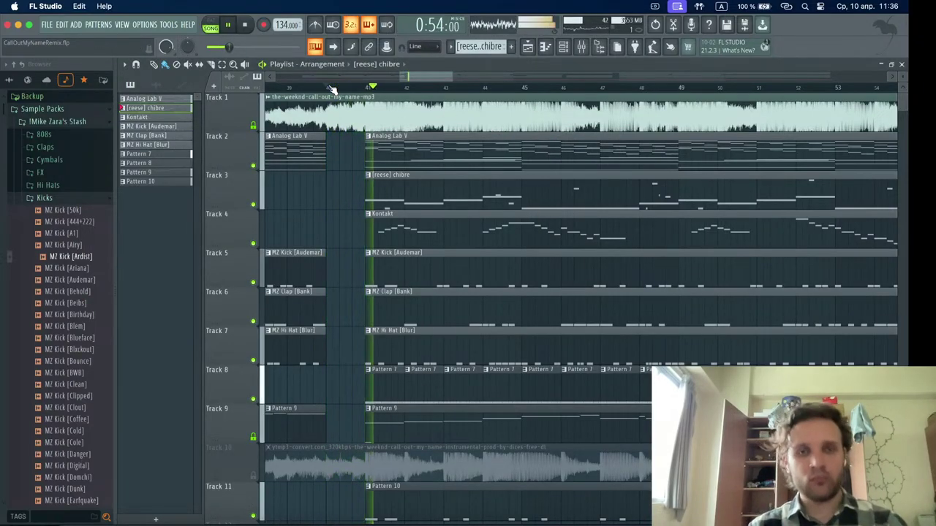
left_click(587, 51)
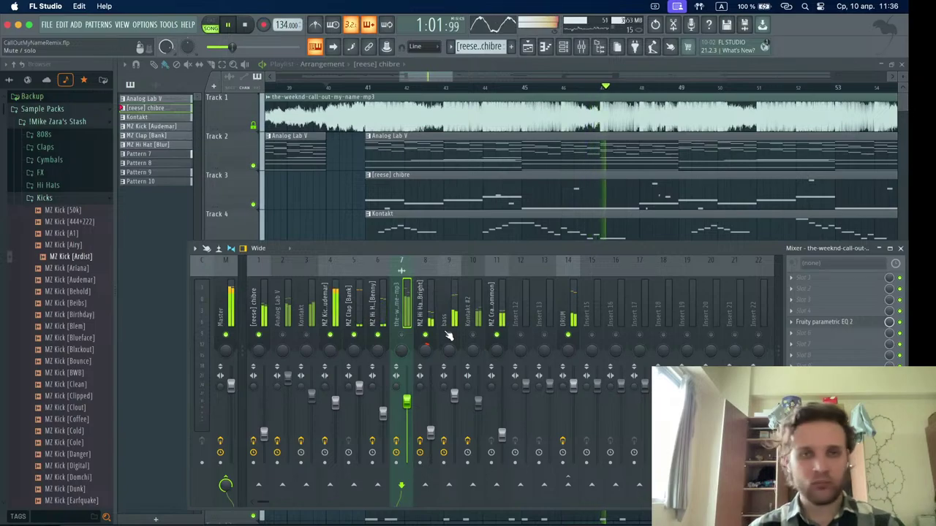
left_click(565, 49)
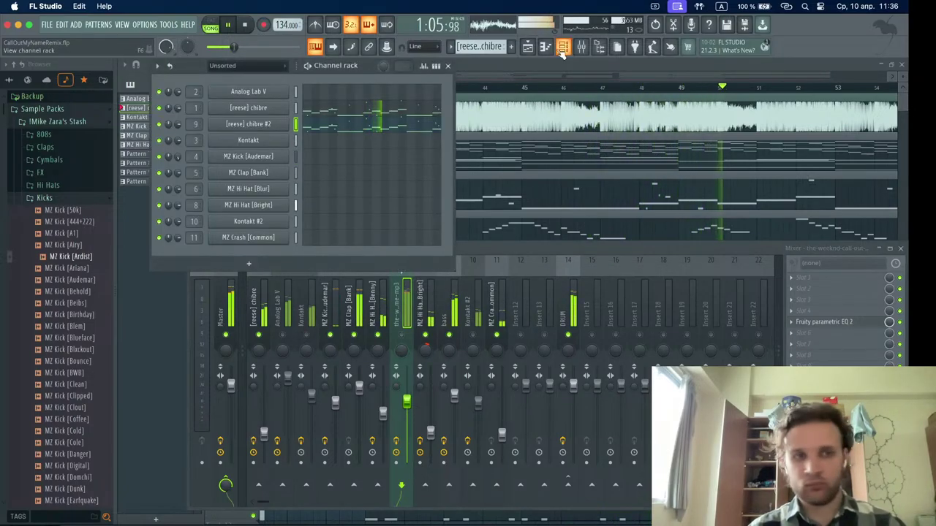
- Audition the MZ FX samples from 808 Drop through Ferg in the !Mike Zara's Stash FX folder while the song plays
left_click(44, 197)
left_click(40, 172)
left_click(73, 208)
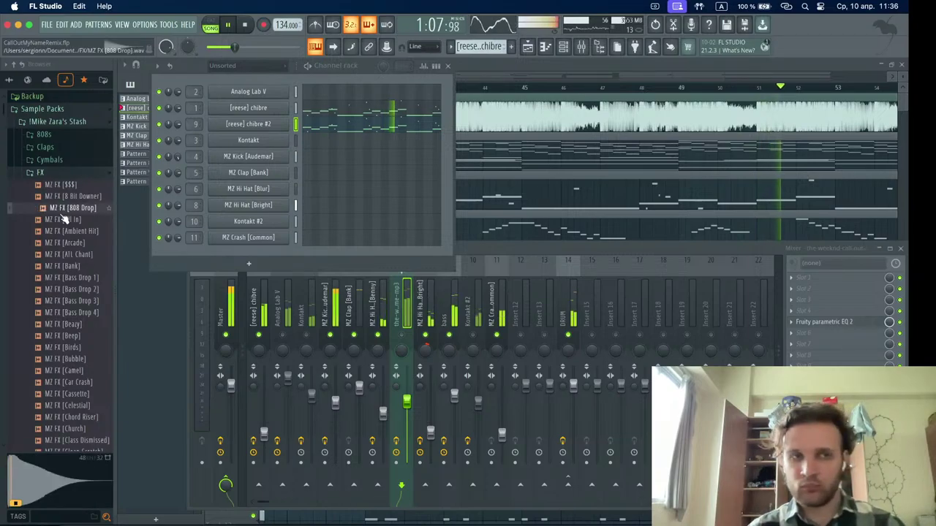
key("Down")
key("Down")
key("Down")
key("Down")
key("Down")
key("Down")
key("Down")
key("Down")
key("Down")
key("Down")
key("Down")
key("Down")
key("Down")
key("Down")
key("Down")
key("Down")
key("Down")
key("Down")
key("Down")
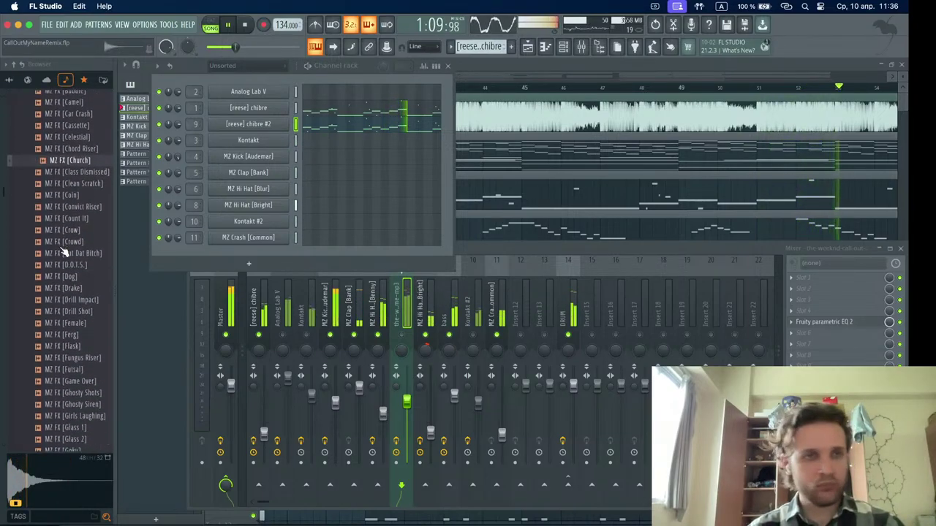
key("Down")
key("Down")
key("Down")
key("Down")
key("Down")
key("Down")
key("Down")
key("Down")
key("Down")
key("Down")
key("Down")
key("Down")
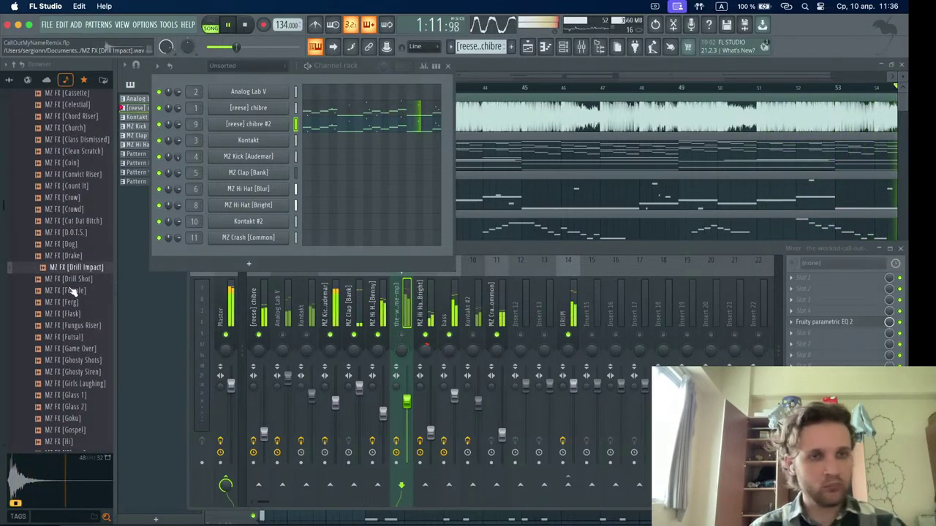
key("Down")
key("Down")
key("Down")
key("Down")
key("Down")
key("Down")
key("Down")
key("Down")
key("Down")
key("Down")
key("Down")
key("Down")
key("Down")
key("Down")
key("Down")
key("Down")
key("Down")
key("Down")
key("Down")
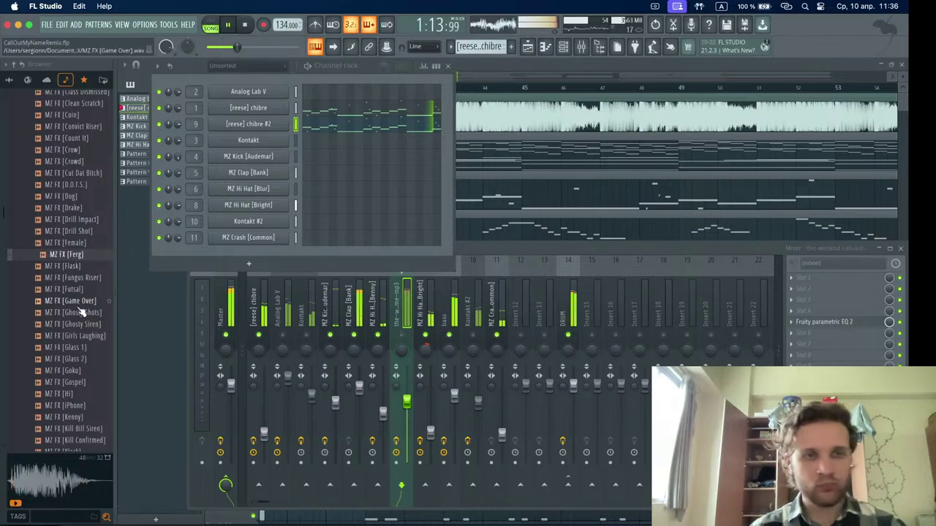
- Audition the MZ FX samples from Girls Laughing back to Futsal, ending with song playback stopped
left_click(74, 196)
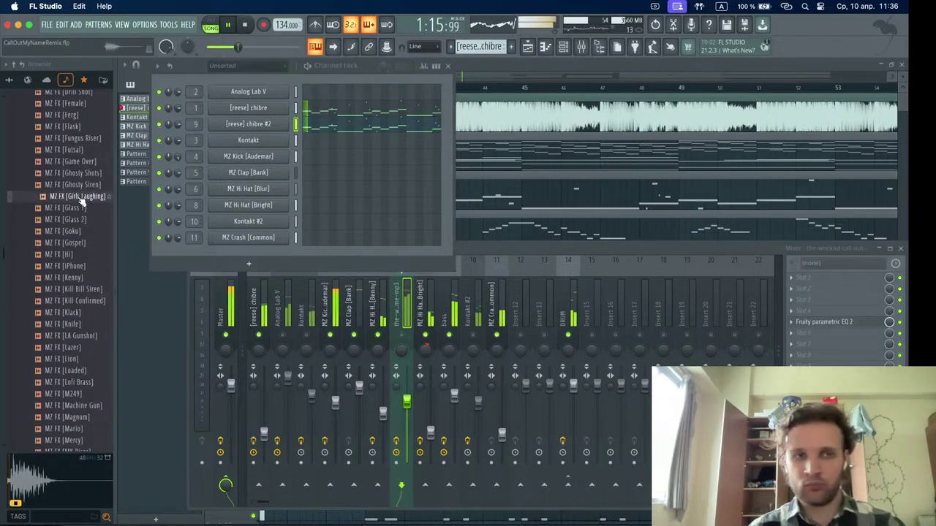
key("Up")
key("Up")
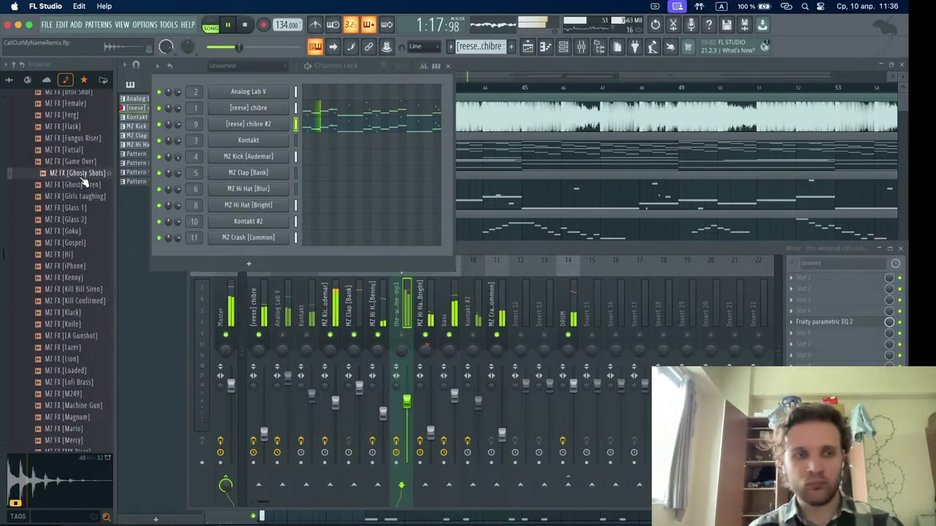
key("Up")
key("Up")
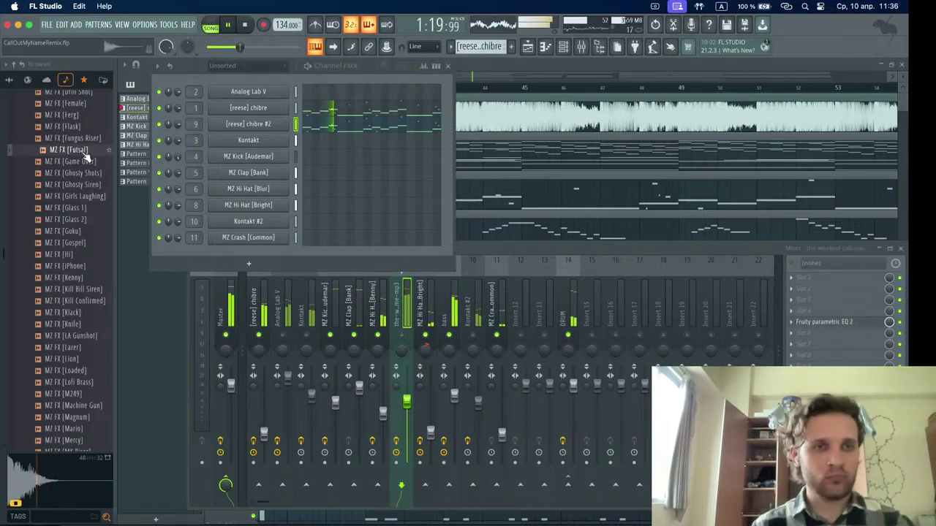
key("space")
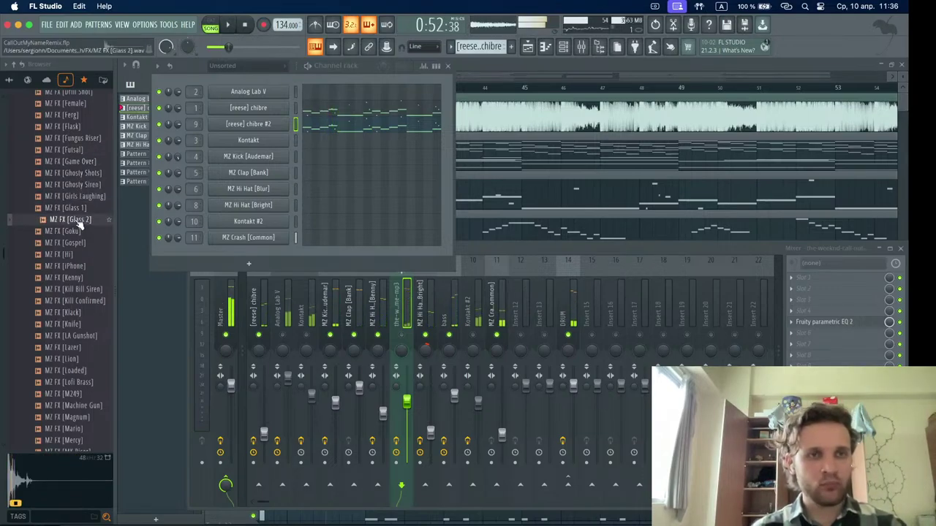
- Collapse the !Mike Zara's Stash folders and audition DRAMA RISE U HURD and BOOLET in the FX folder of Ghosty World Wide Drilling Kit Vol. 3
scroll(82, 153, "up", 3)
scroll(80, 188, "up", 3)
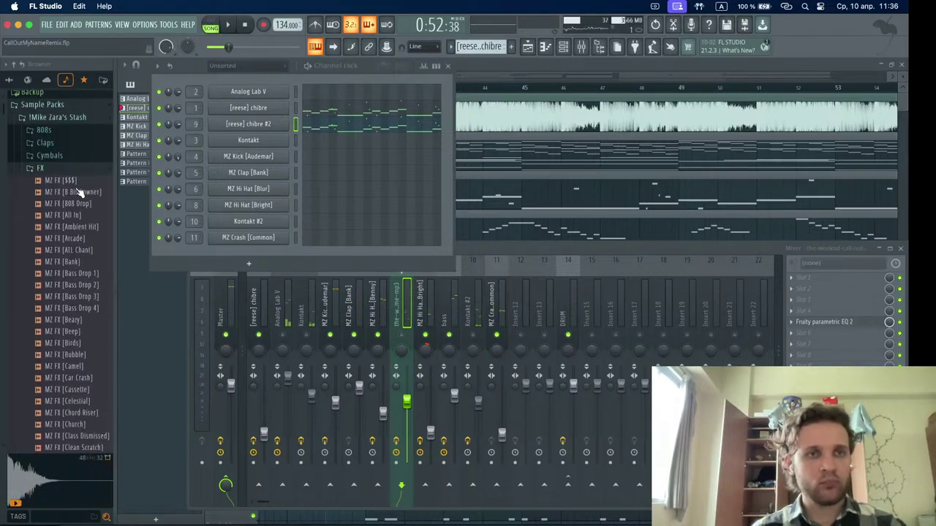
left_click(44, 173)
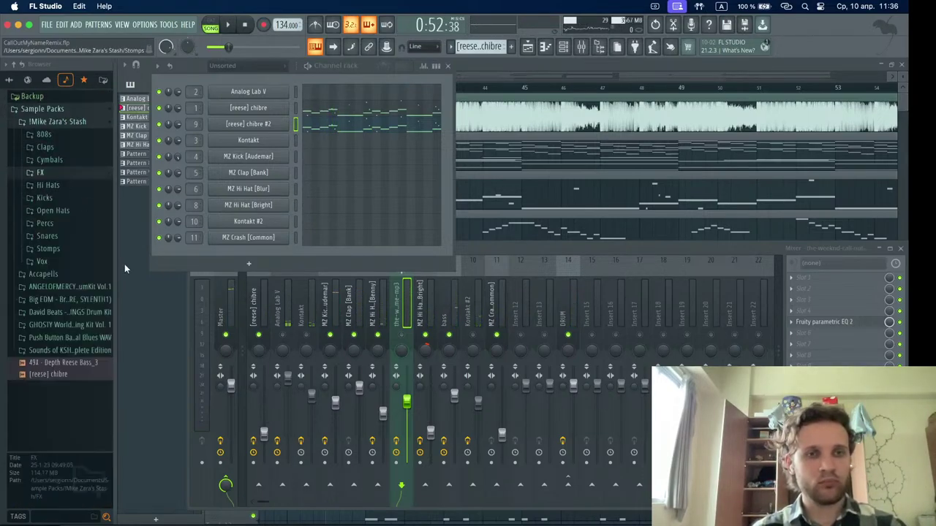
left_click(32, 123)
key("space")
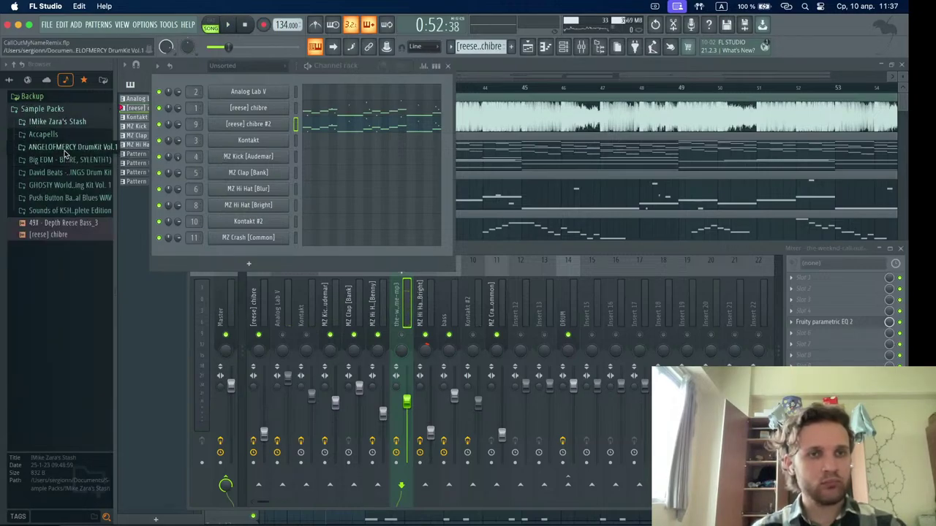
left_click(69, 185)
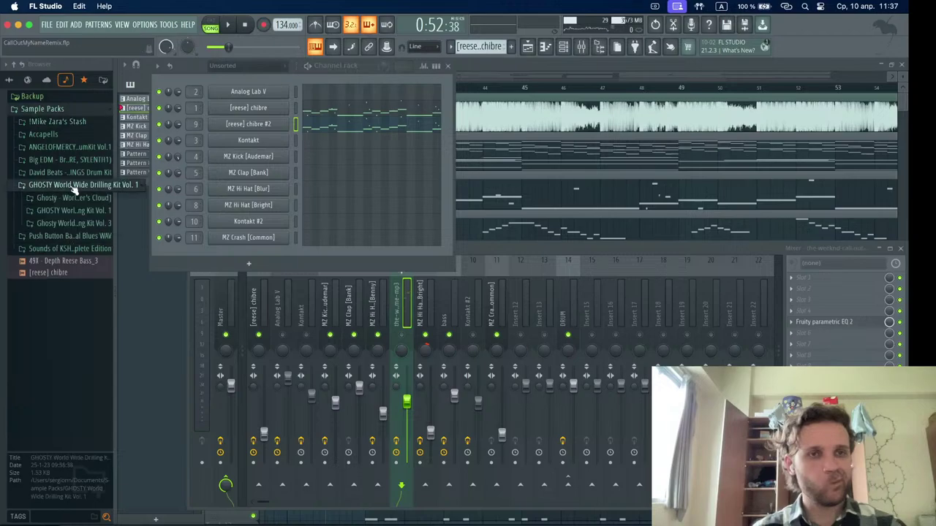
left_click(74, 225)
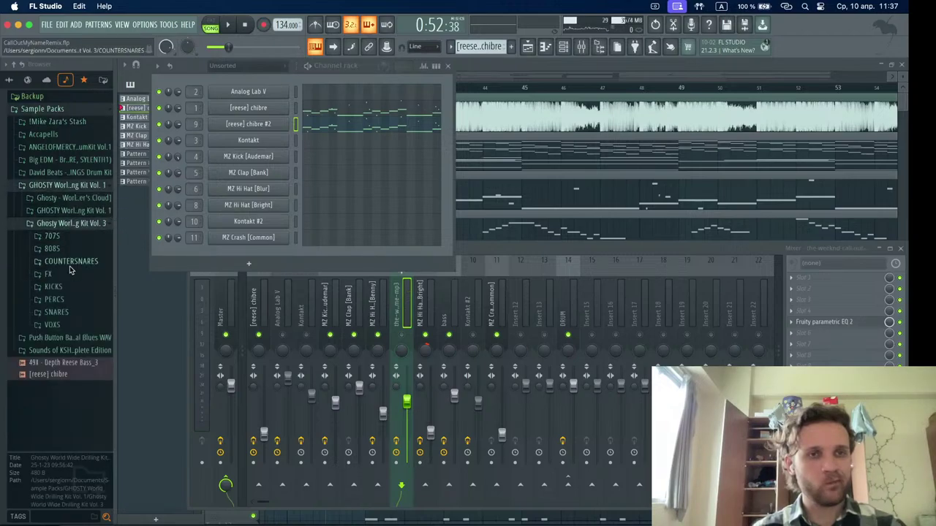
left_click(59, 279)
left_click(65, 313)
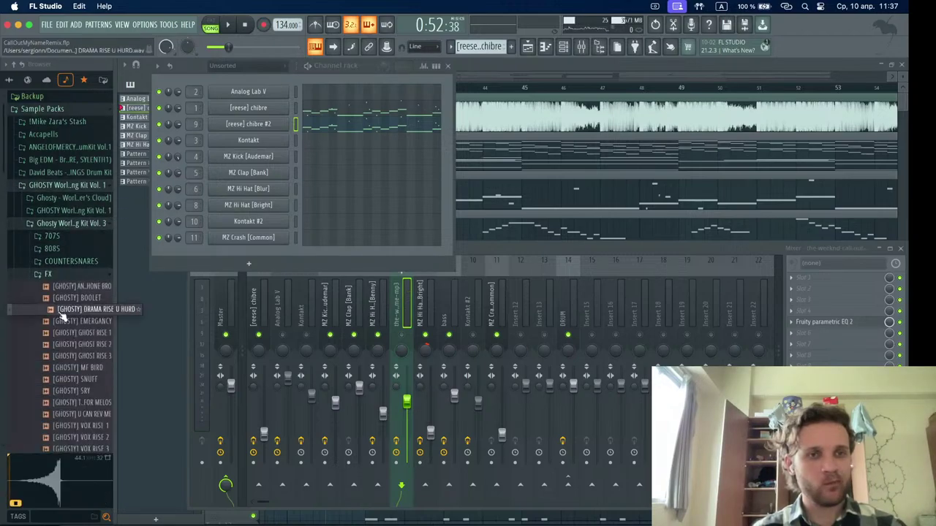
scroll(64, 308, "down", 3)
left_click(88, 251)
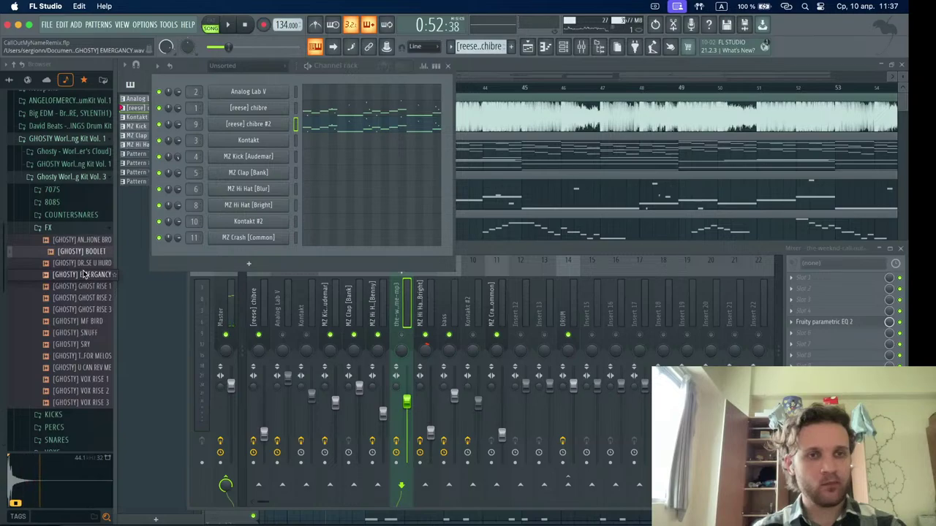
- Bring up the playlist and audition GRIME FX and KDD FX in the FX folder of GHOSTY World Wide Drilling Kit Vol. 1
left_click(491, 70)
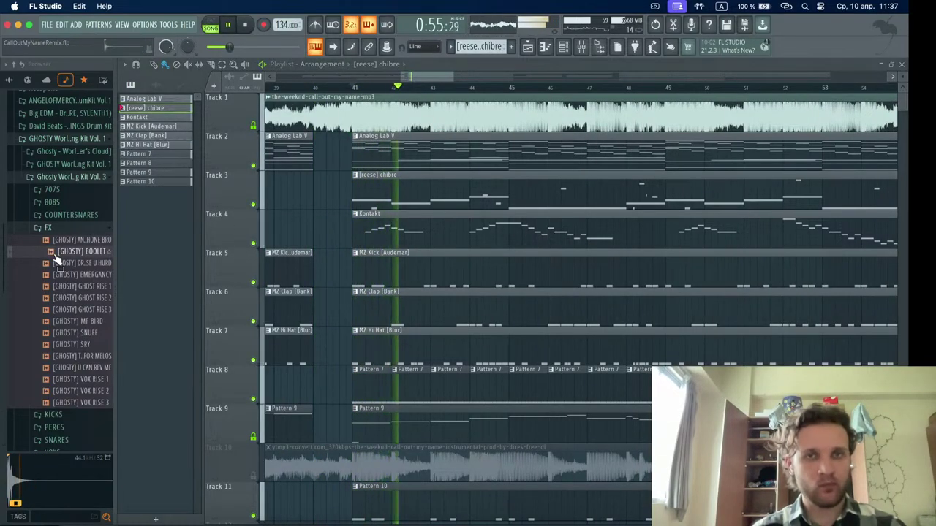
left_click(65, 228)
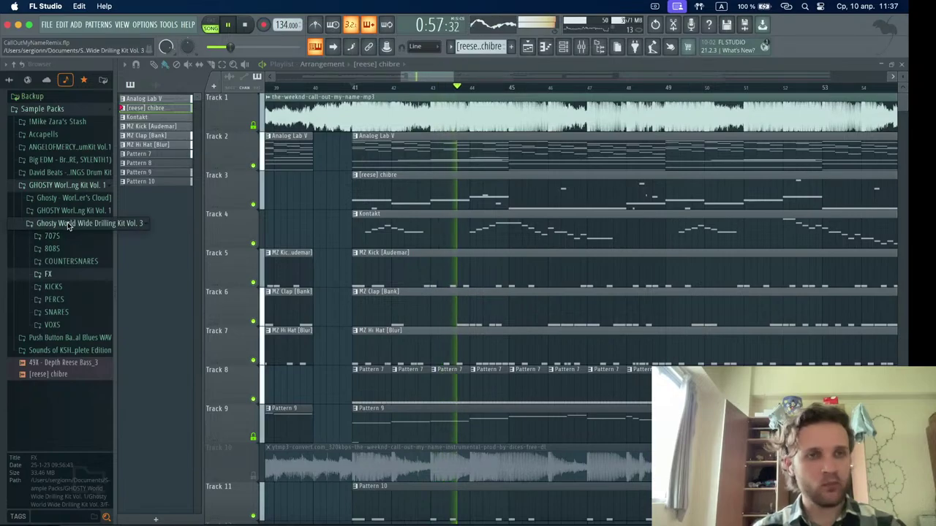
left_click(69, 223)
left_click(74, 210)
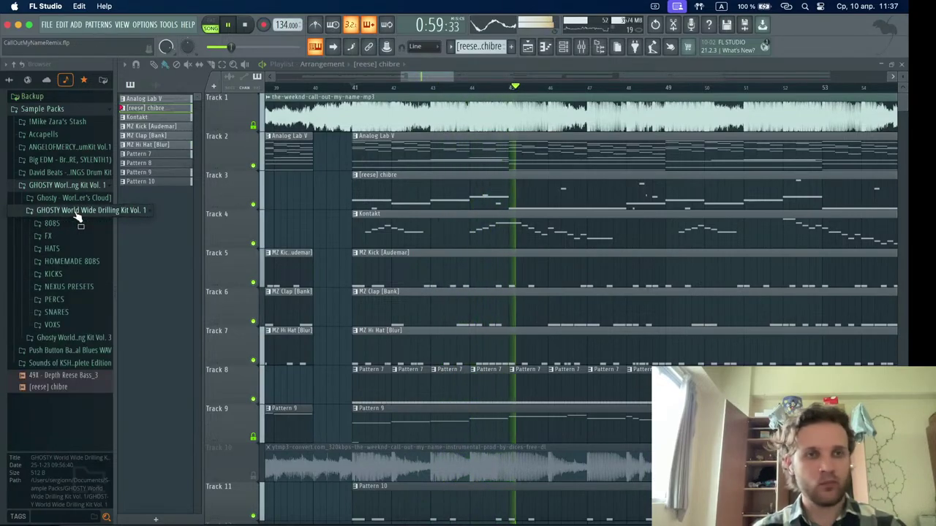
left_click(55, 236)
key("space")
left_click(85, 260)
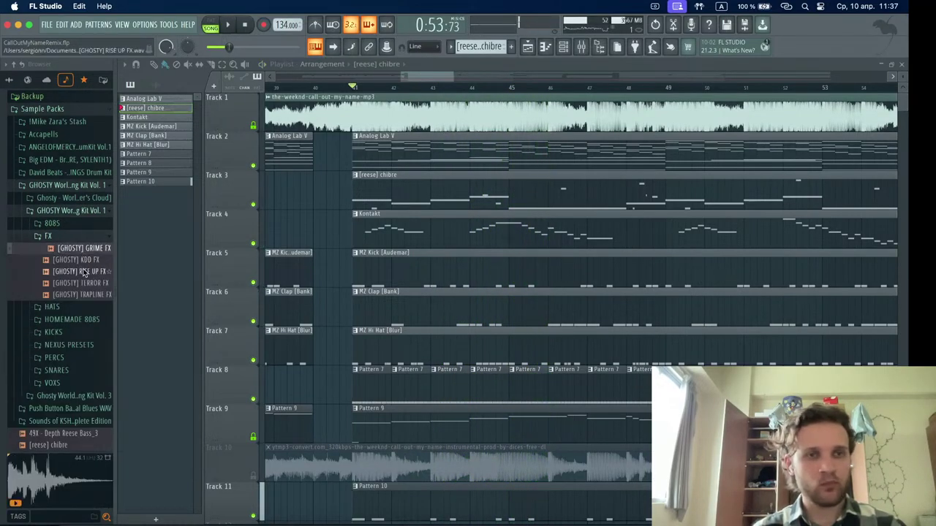
key("Down")
key("Down")
key("Down")
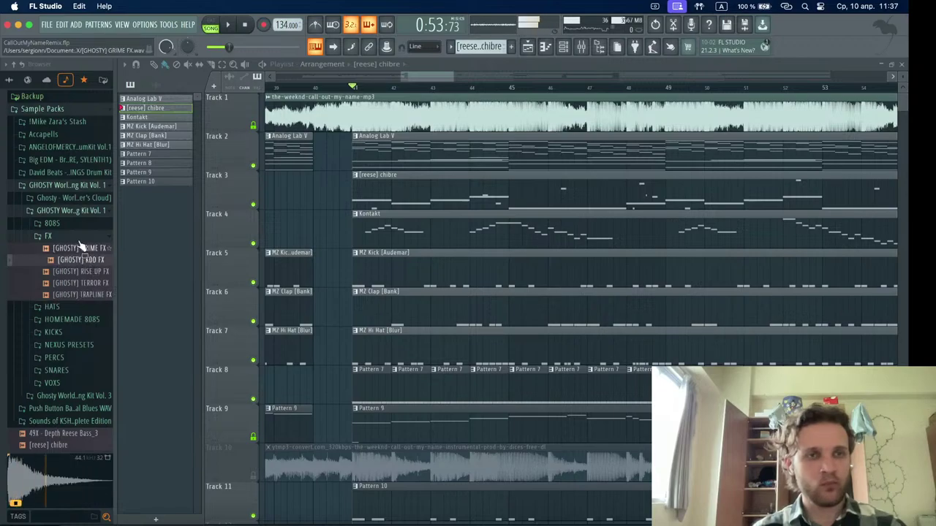
- Audition BANKAI and BEST GS IN THE LAND in the Ghosty Vol. 2 [Producer's Cloud] FX folder, comparing with playback from bar 41
left_click(75, 239)
key("space")
left_click(83, 199)
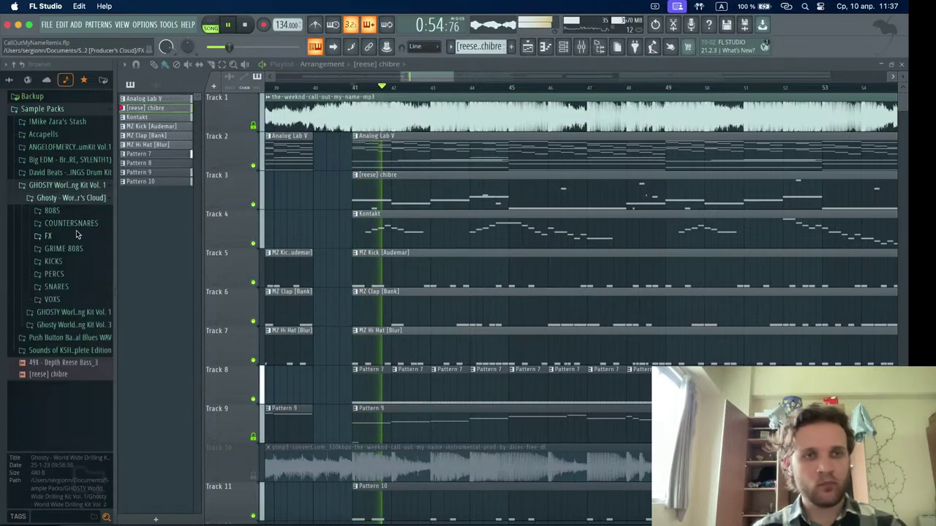
left_click(76, 236)
key("space")
left_click(80, 249)
left_click(79, 260)
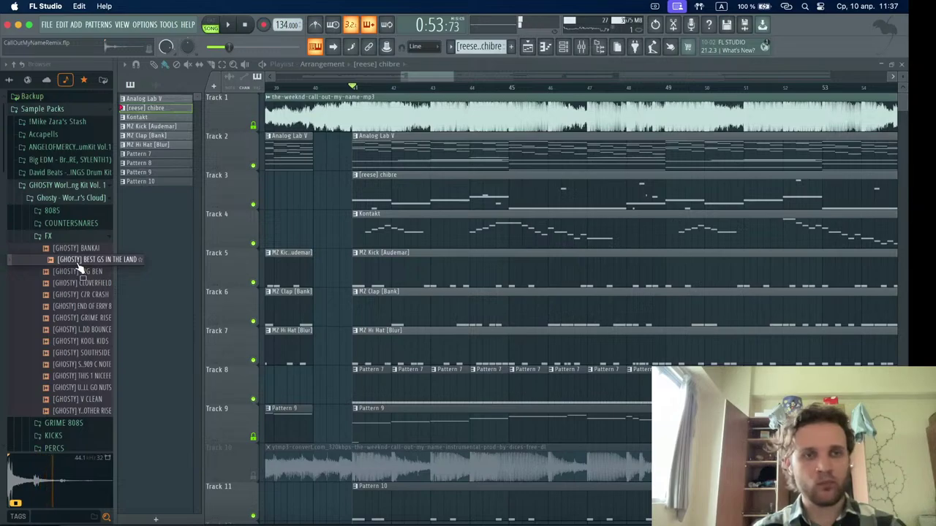
key("space")
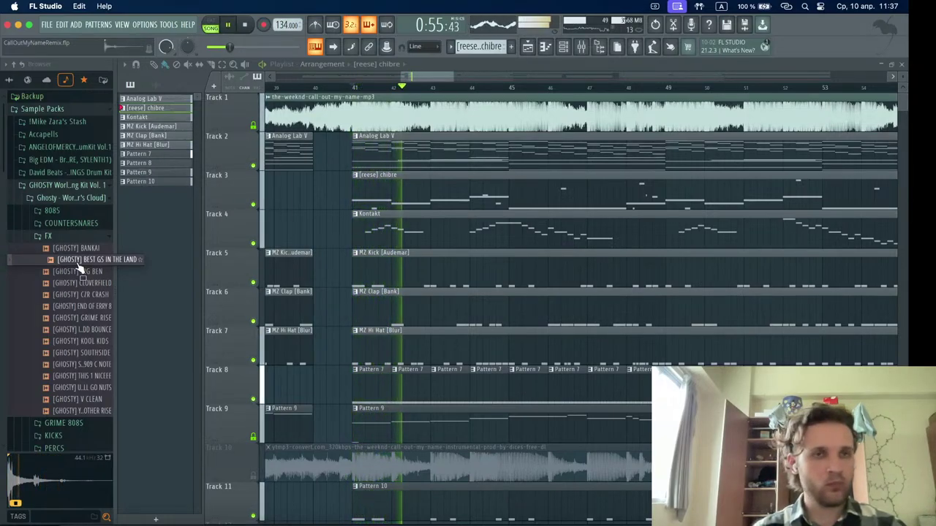
key("space")
key("space")
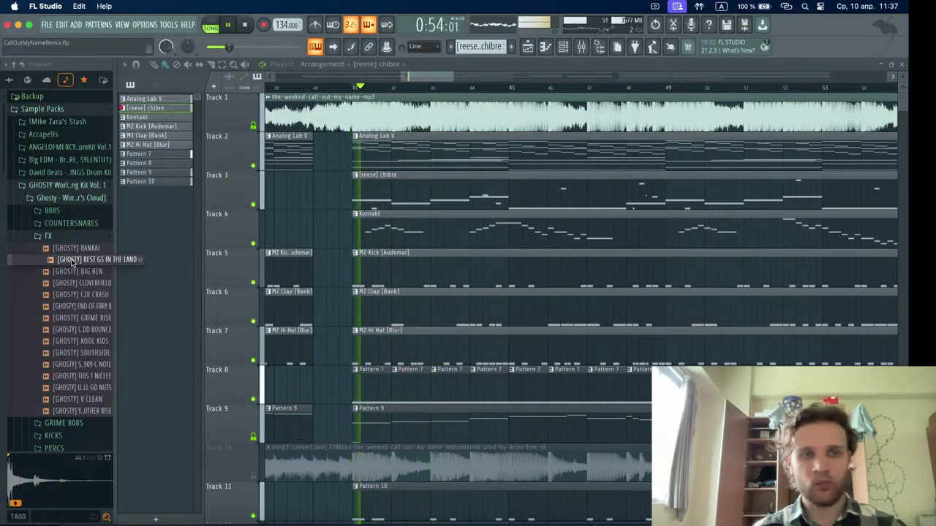
key("space")
- Place the BEST GS IN THE LAND sample on playlist Track 12 at 41:09 and play the song from bar 41
scroll(385, 285, "up", 2)
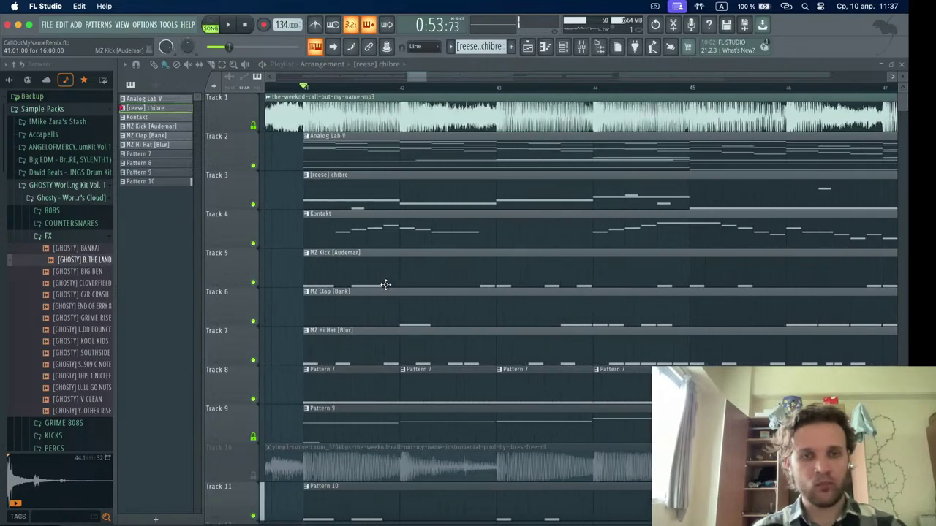
scroll(386, 284, "down", 5)
key("space")
key("space")
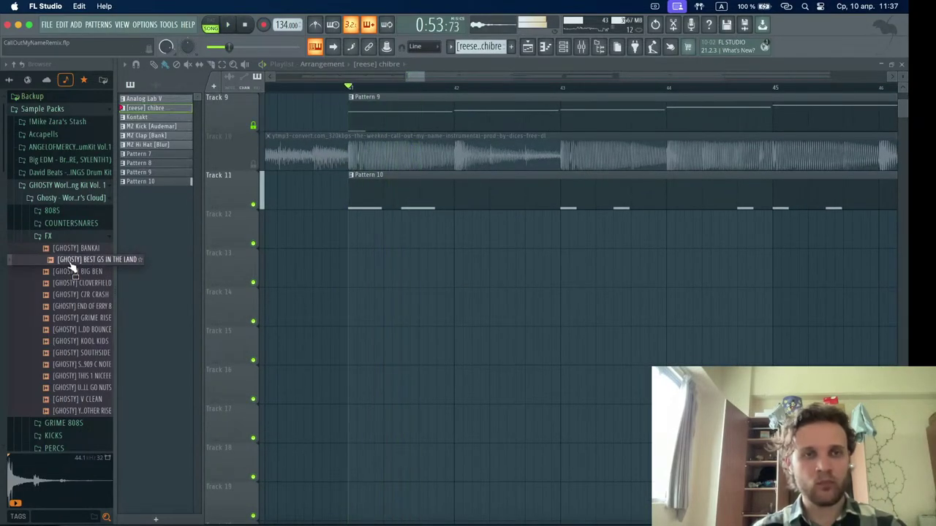
left_click_drag(72, 264, 423, 231)
key("space")
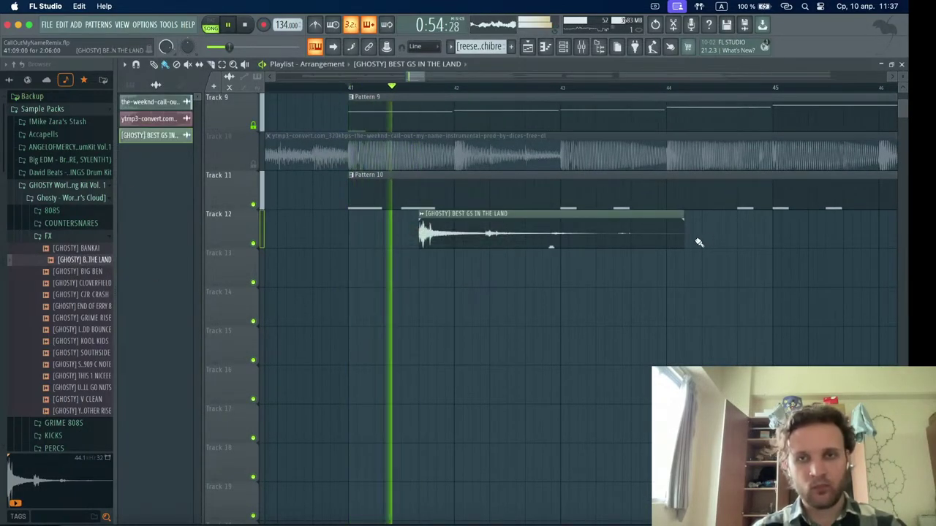
- Shorten the BEST GS IN THE LAND clip on Track 12 to about 1.2 bars
key("space")
left_click(685, 213)
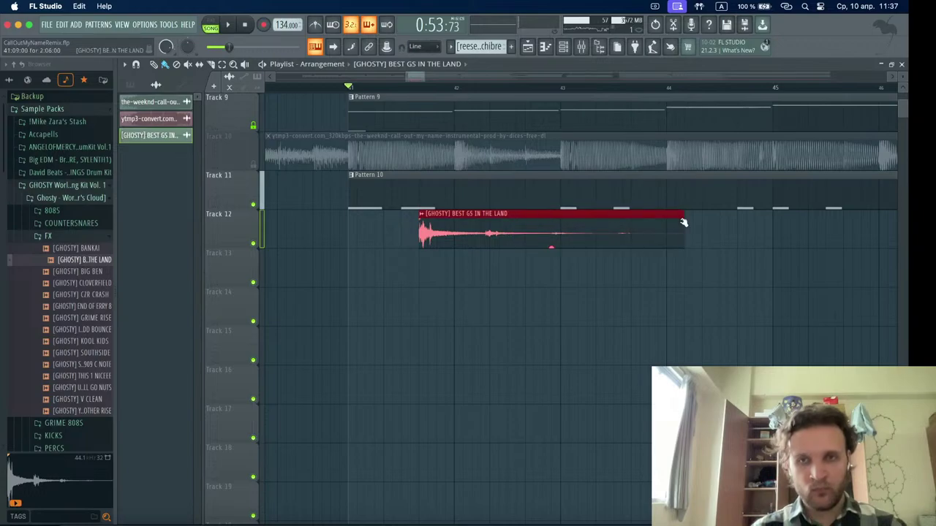
left_click_drag(683, 212, 546, 217)
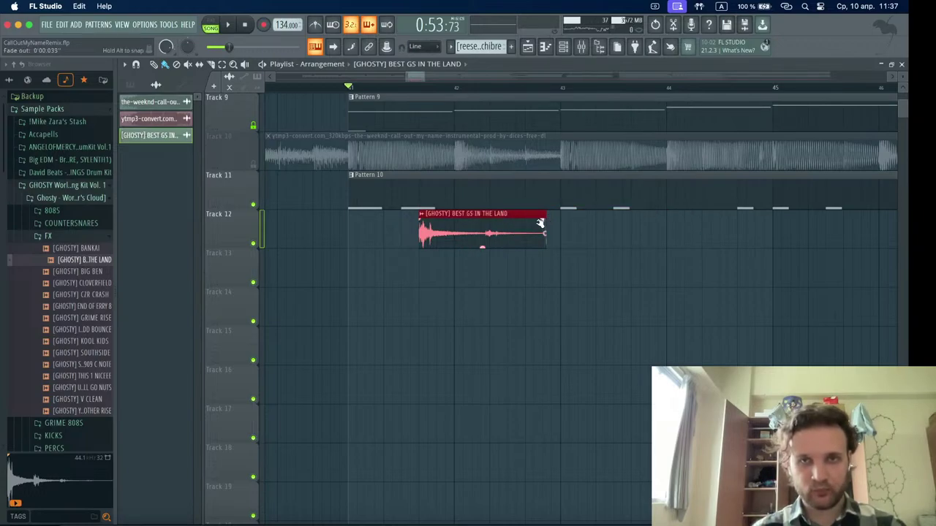
- Move the BEST GS IN THE LAND clip to Track 13 near the end of bar 41 and shape its fade-out with -94% tension
key("space")
left_click_drag(461, 213, 522, 283)
key("space")
key("space")
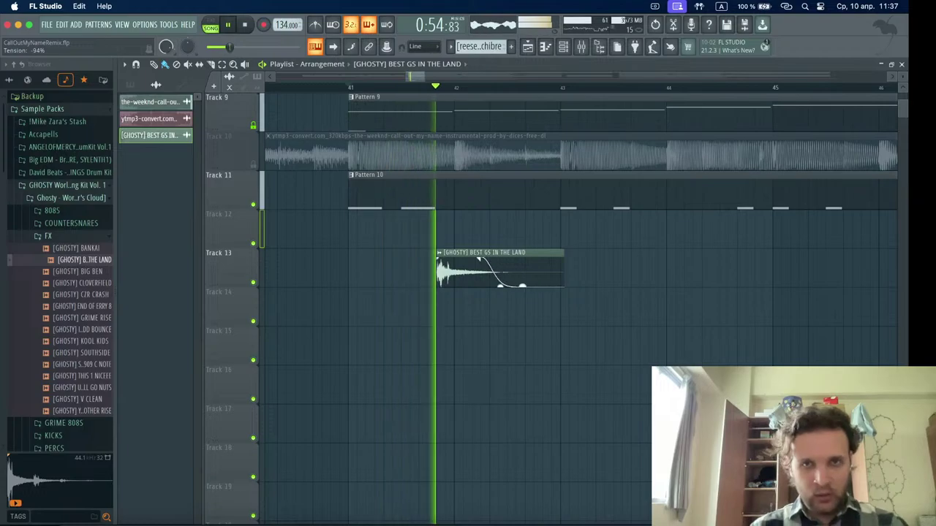
key("space")
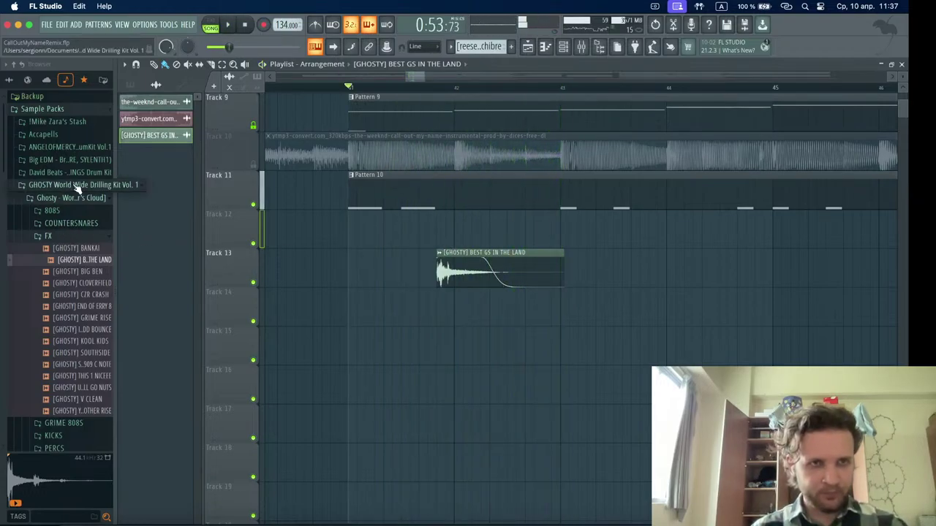
- Open the FX folder of Ghosty World Wide Drilling Kit Vol. 3 and audition the BOOLET sample
left_click(67, 198)
left_click(63, 223)
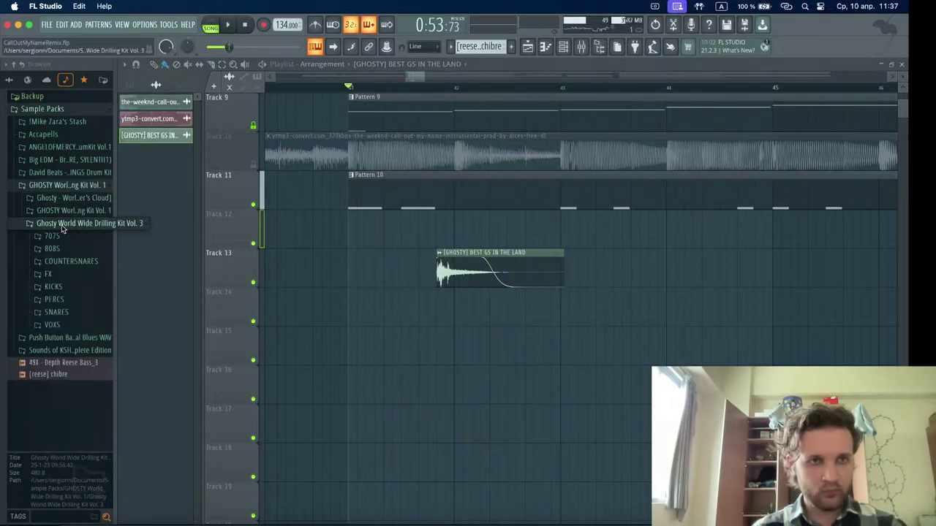
left_click(65, 275)
left_click(71, 299)
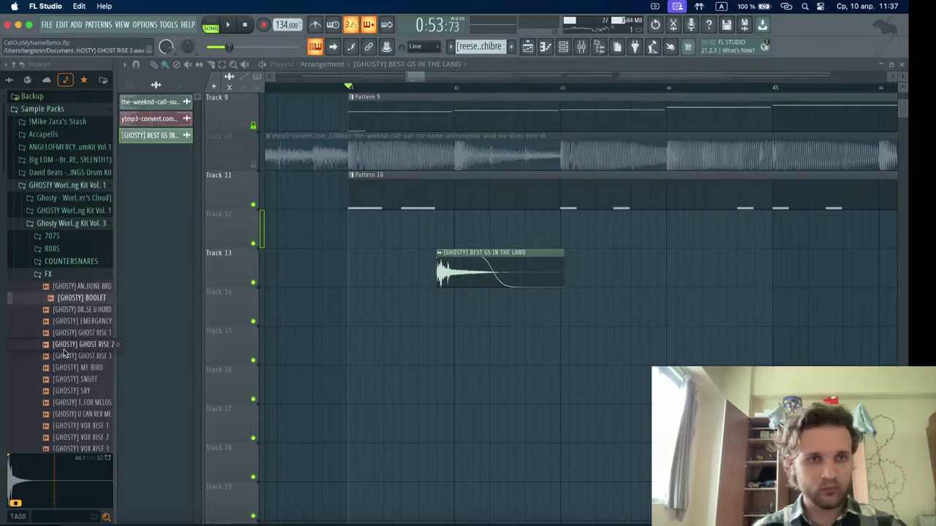
- Audition the remaining samples in the Vol. 3 FX folder, including MF BIRD, SNUFF and the VOX RISE sounds
key("Down")
key("Down")
key("Down")
key("Down")
key("Down")
key("Down")
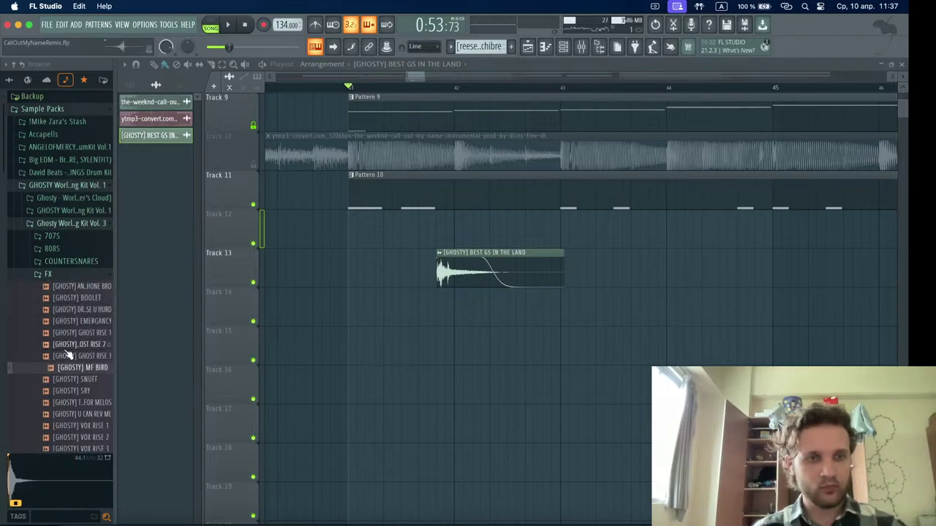
key("Down")
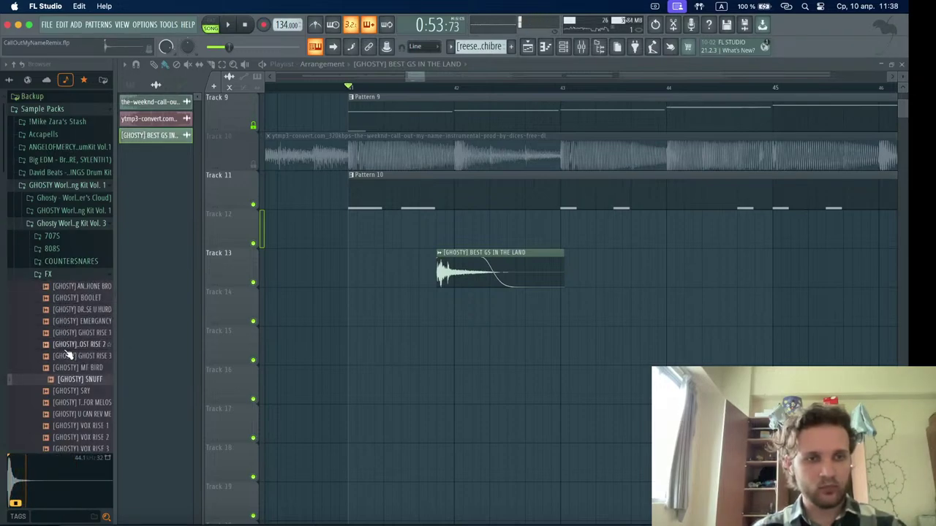
key("Down")
key("Down")
key("Down")
key("Down")
key("Down")
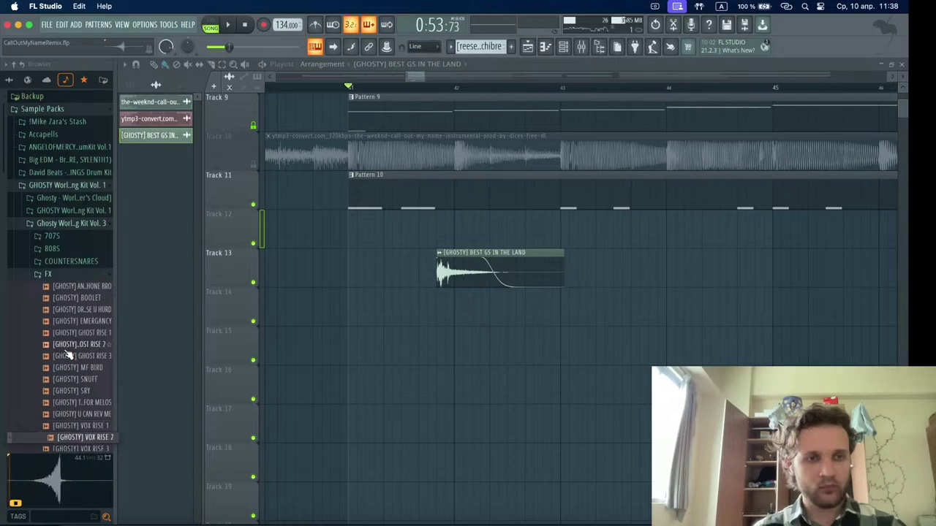
key("Down")
key("Down")
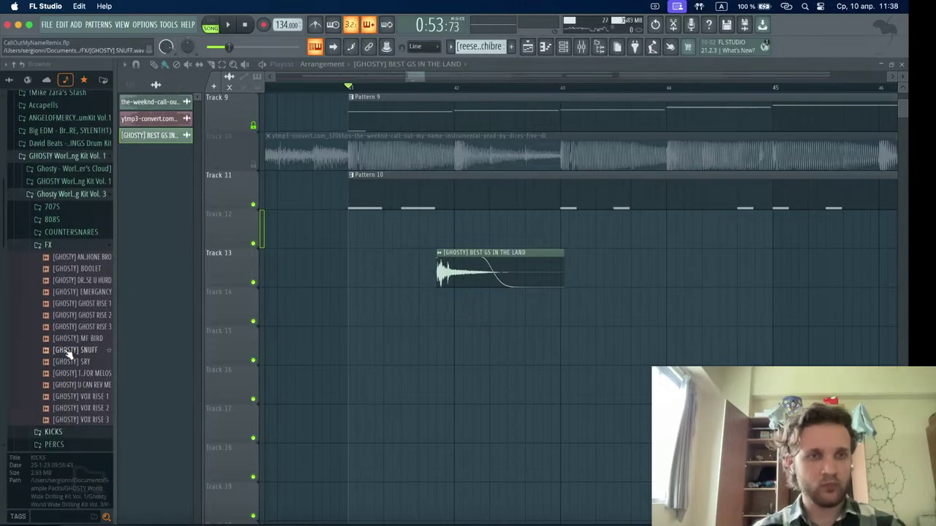
- Replace the sample in the Track 13 clip with BOOLET and play the song from bar 41
left_click(68, 270)
left_click_drag(68, 273, 472, 271)
key("space")
double_click(519, 272)
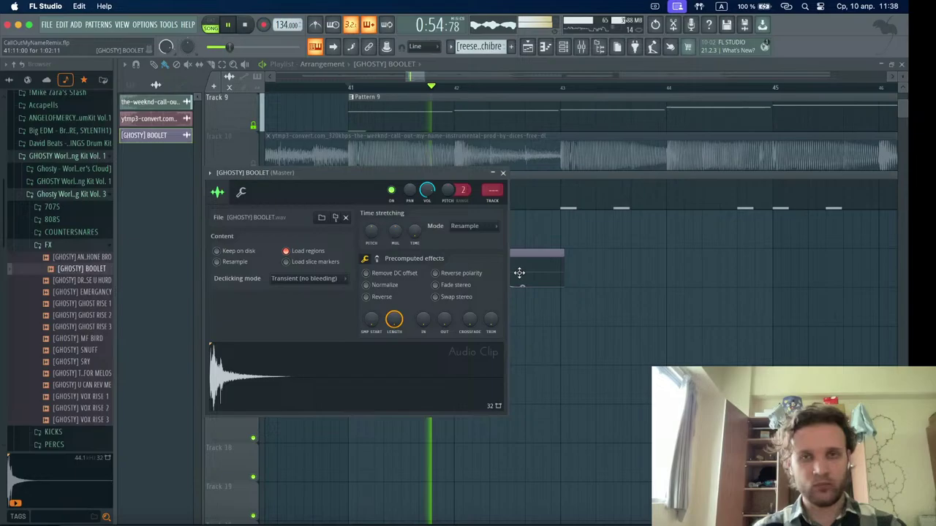
left_click(502, 173)
key("space")
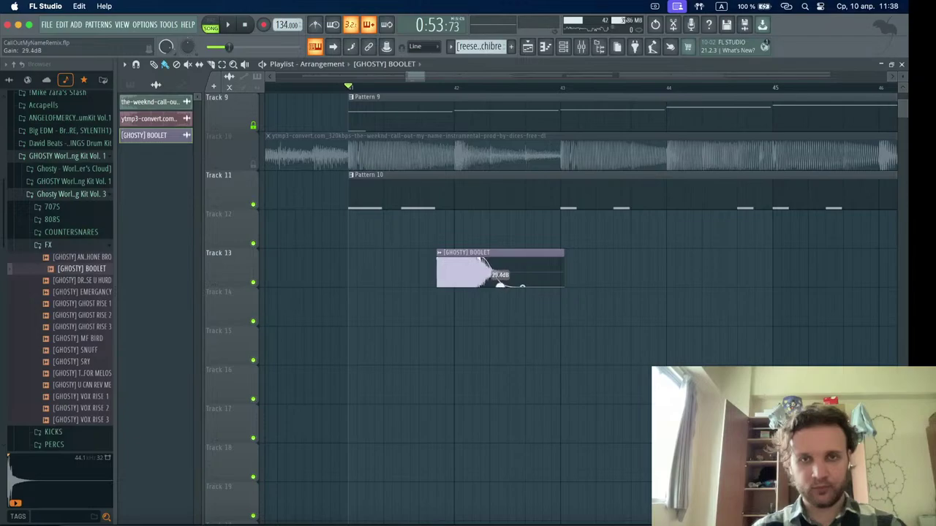
- Reset the BOOLET clip's gain, set its fade-out tension to 54% and play the result
right_click(502, 286)
left_click(512, 292)
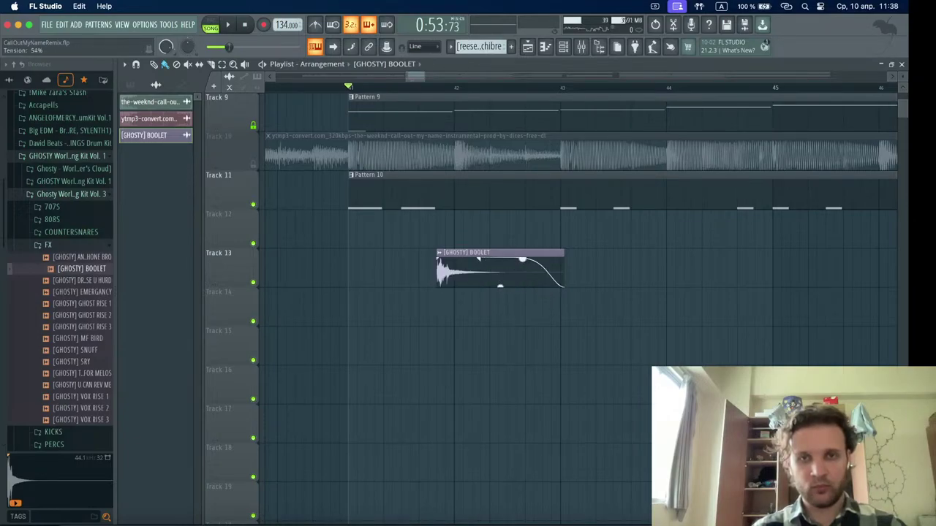
key("space")
- Route the BOOLET sample to mixer track 12, add Fruity delay 2 in effect slot 5 and play from bar 41
double_click(532, 261)
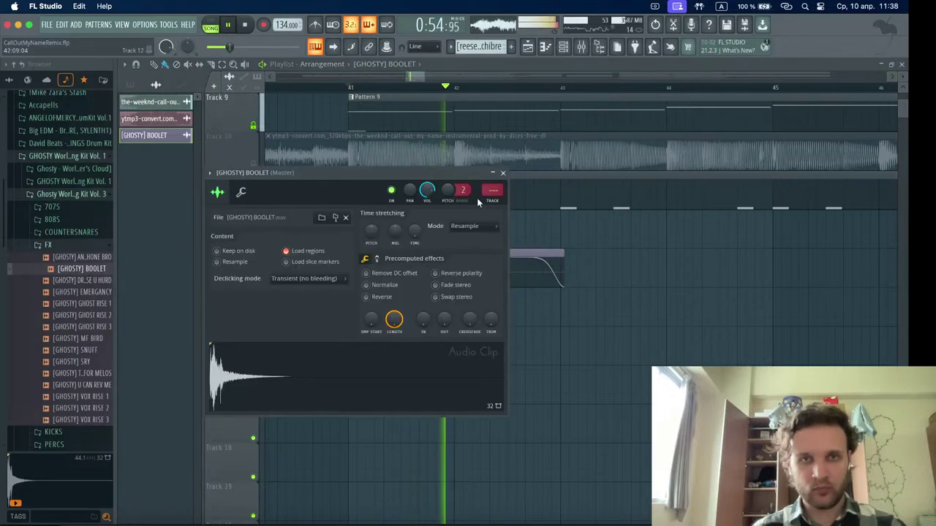
left_click(492, 200)
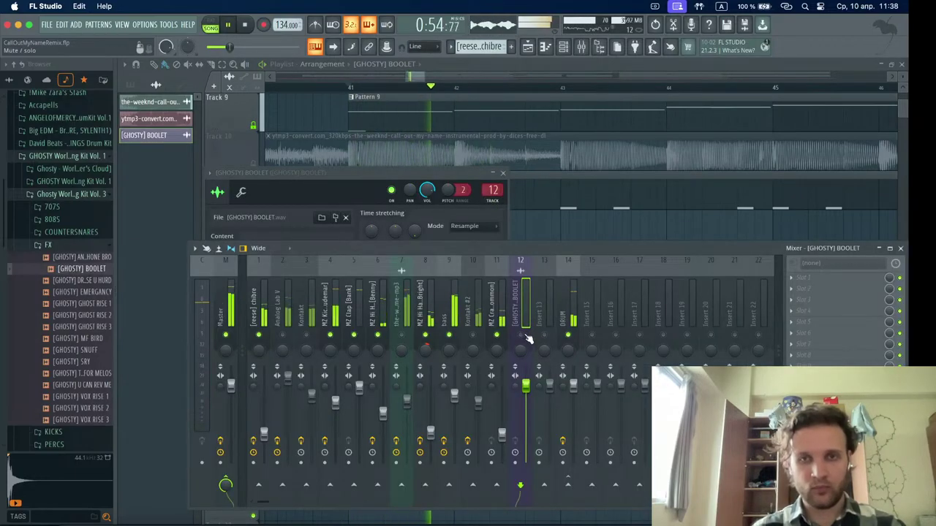
left_click(812, 279)
mouse_move(804, 283)
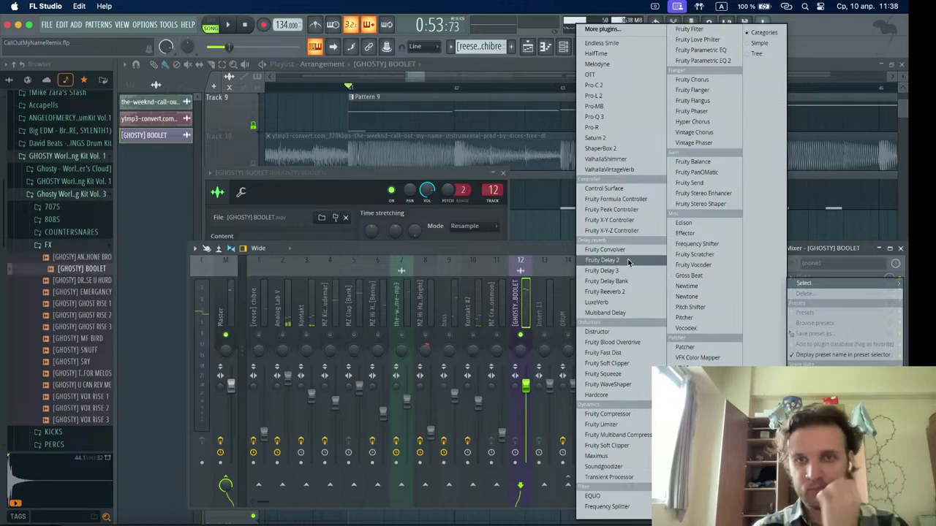
left_click(601, 260)
key("space")
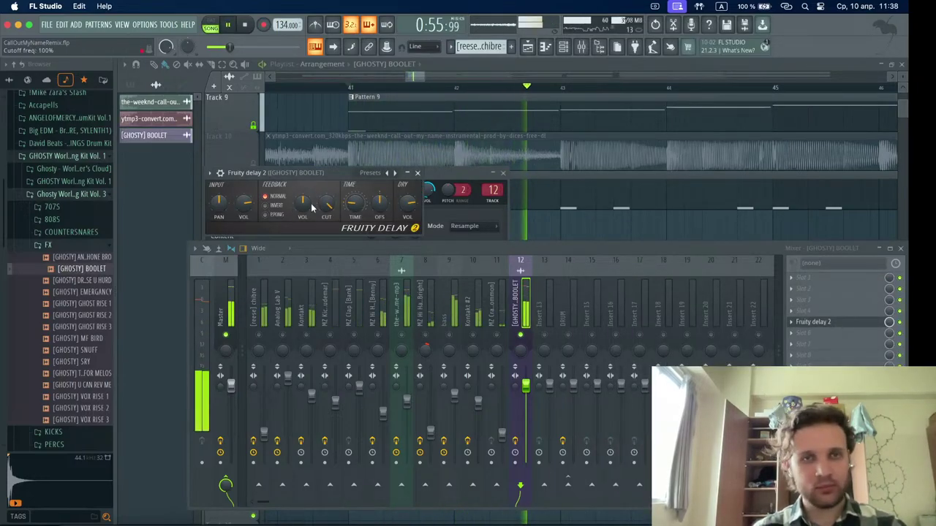
key("space")
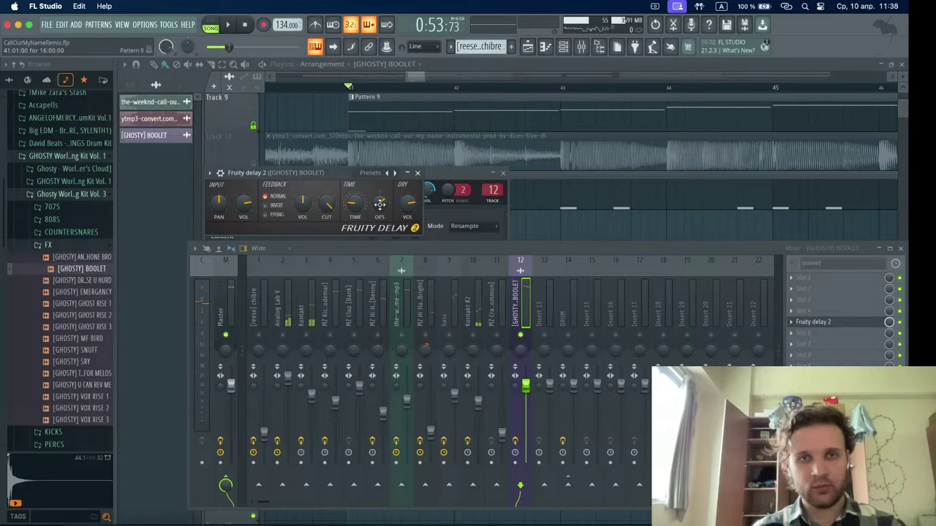
- Reset Fruity delay 2's time offset, set its delay time to 5:41 and play the result
right_click(381, 206)
left_click(391, 216)
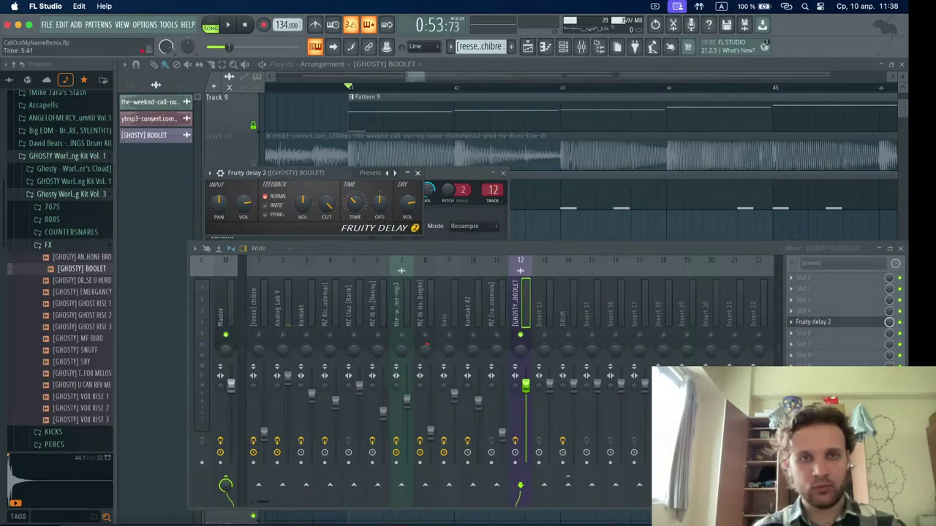
left_click(510, 187)
left_click(503, 174)
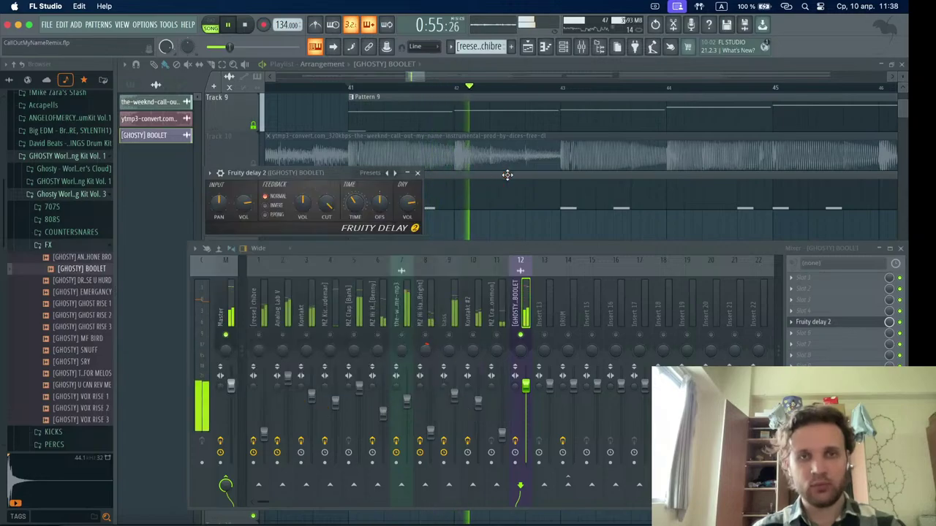
key("space")
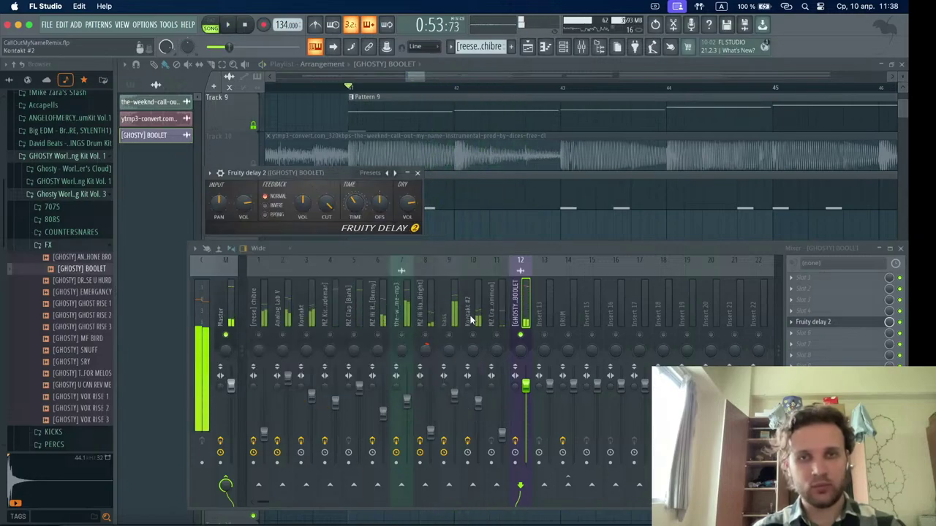
- Set Fruity delay 2's time to 4:00 and unsolo mixer track 12 to hear the delay in the full mix
left_click(877, 323)
left_click(854, 324)
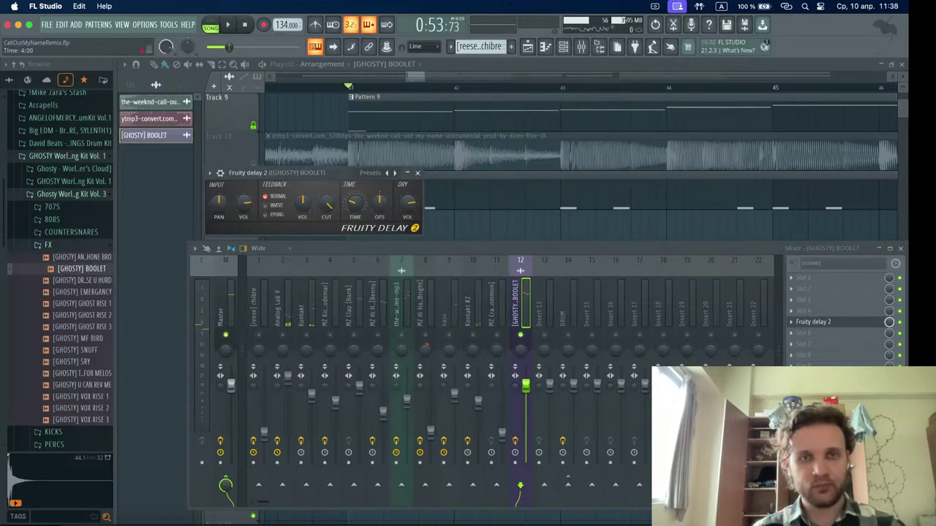
left_click(525, 331)
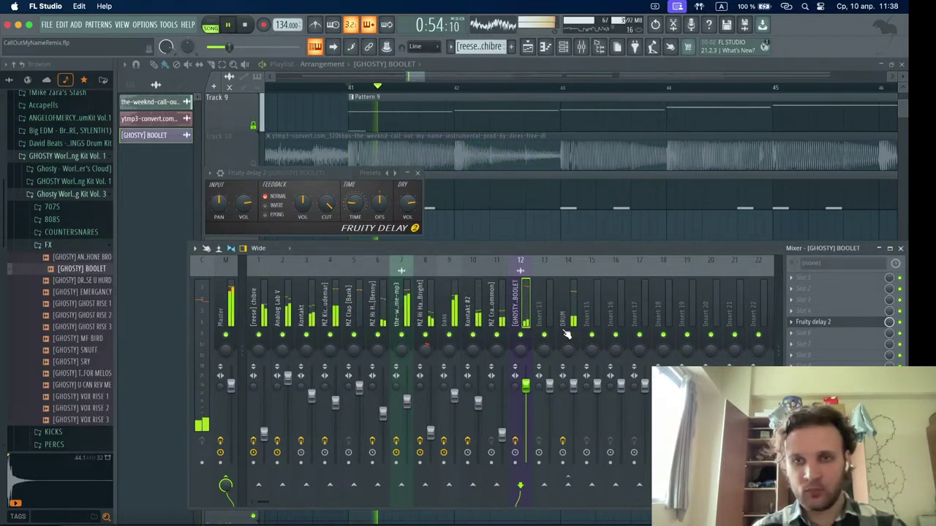
key("space")
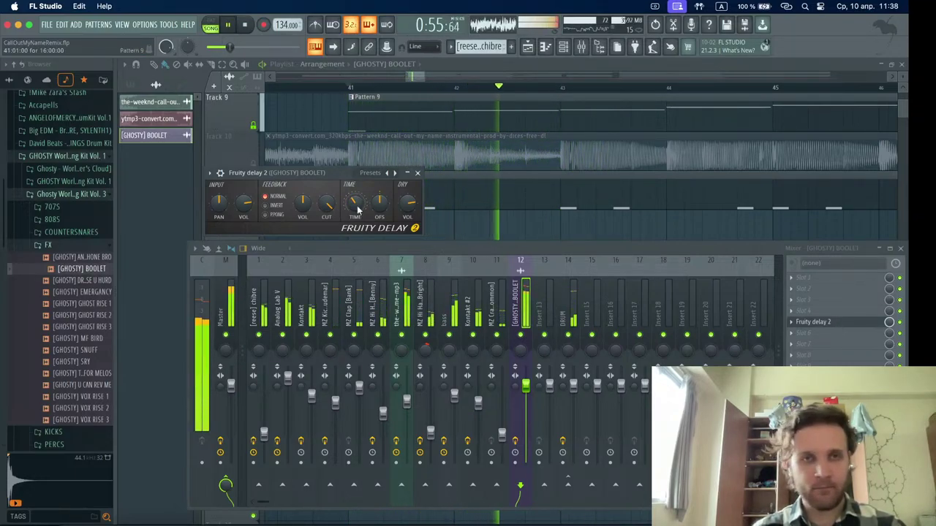
- Set Fruity delay 2's time to 4:04 and play the mix with the BOOLET mixer track muted for comparison
key("space")
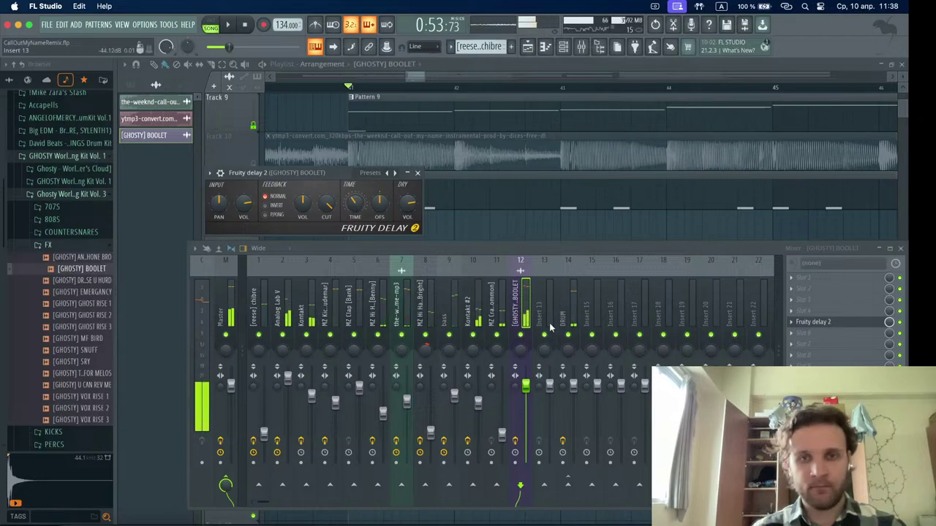
left_click(523, 343)
key("space")
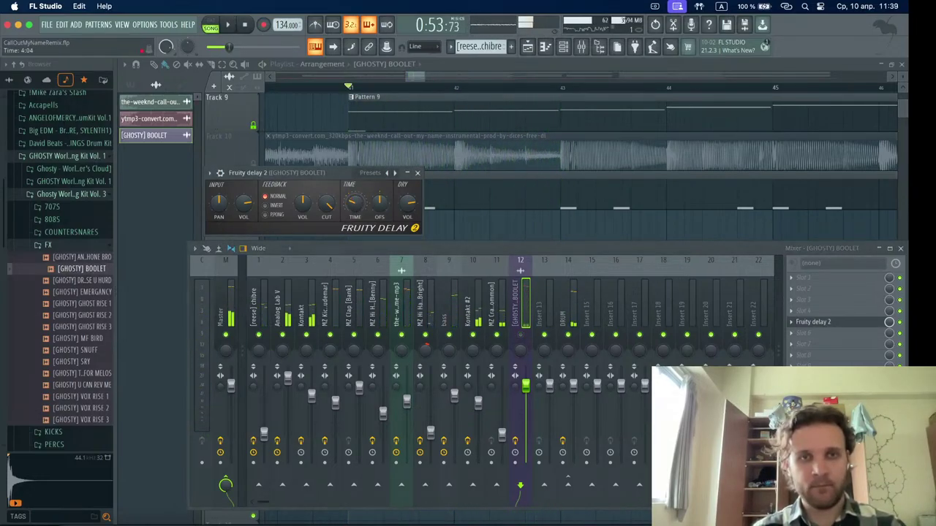
- Move the BOOLET clip on Track 13 so it starts at bar 42, with the song playing
left_click(519, 232)
key("space")
left_click_drag(475, 257, 496, 260)
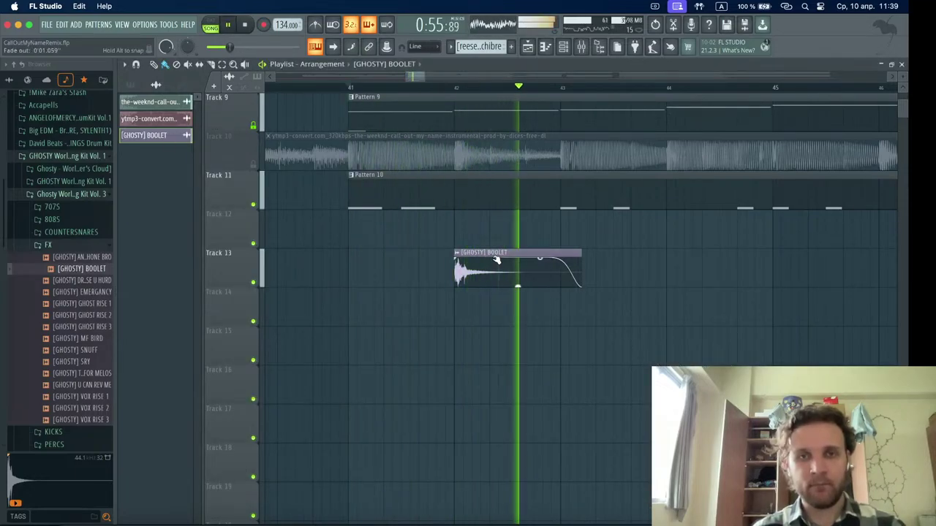
- Add ValhallaVintageVerb to effect slot 8 of the BOOLET sample's mixer track 12
double_click(497, 259)
left_click(581, 47)
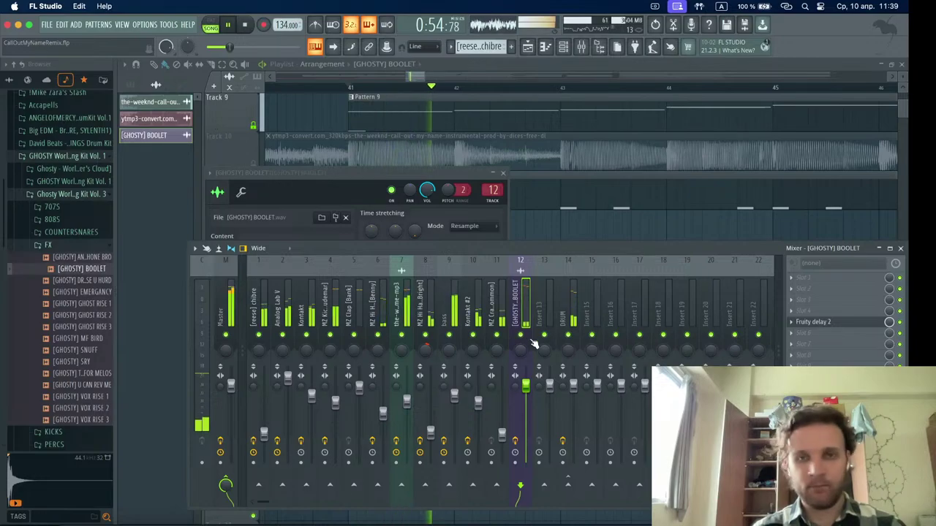
left_click(804, 278)
mouse_move(811, 283)
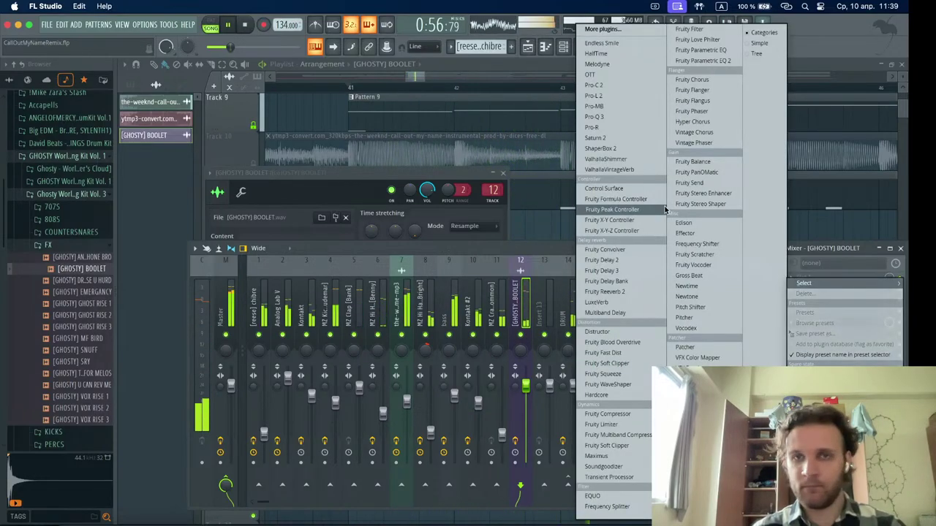
left_click(633, 170)
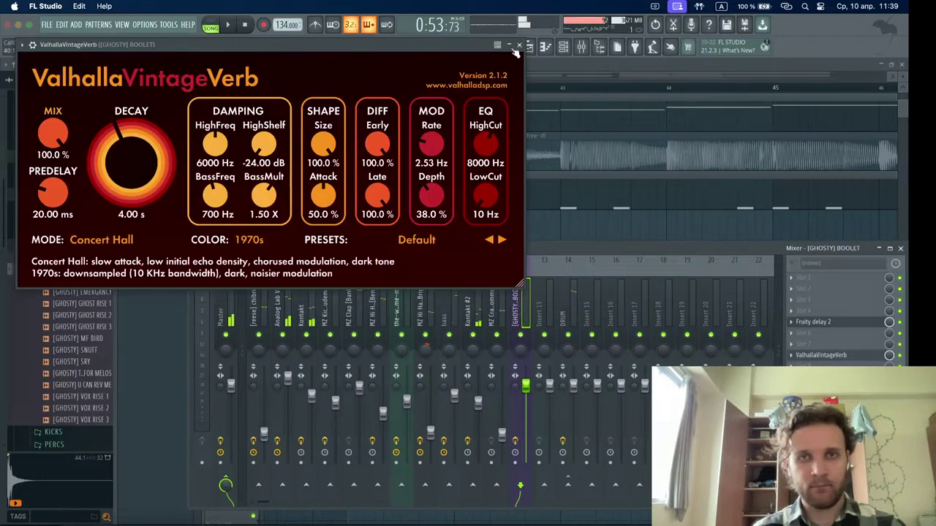
- Set the VintageVerb mix to 38.6% and its decay to 1.03 s, listening from bar 41
left_click_drag(53, 133, 95, 199)
key("space")
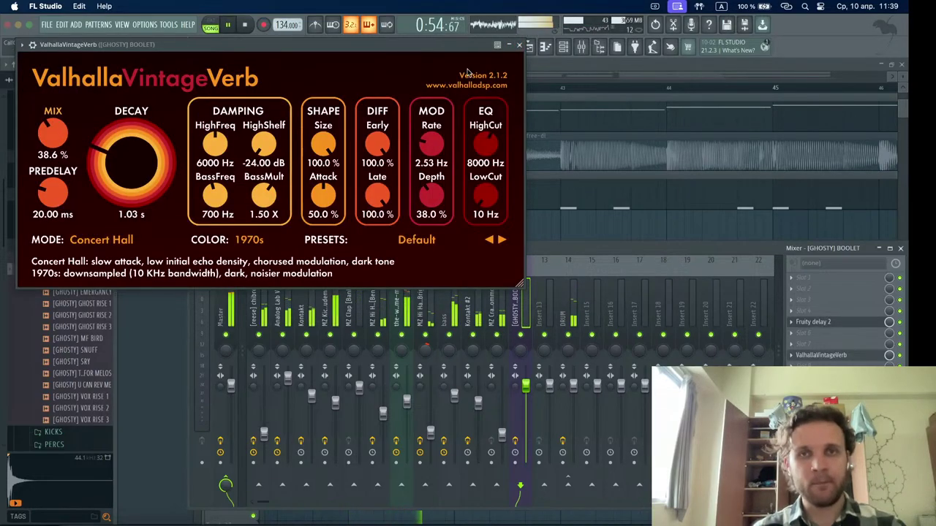
left_click(519, 44)
key("space")
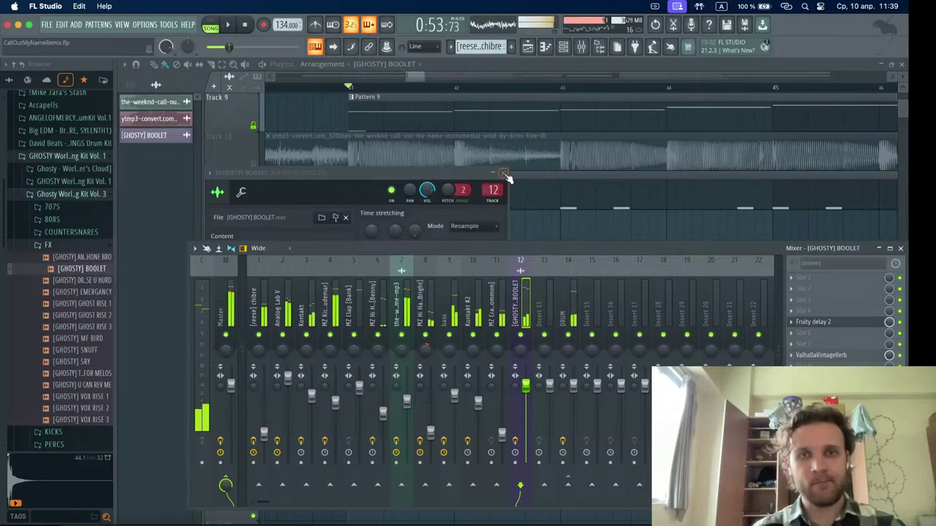
- Listen to the BOOLET clip in the arrangement and lower the volume of mixer track 12
left_click(504, 174)
key("space")
key("F9")
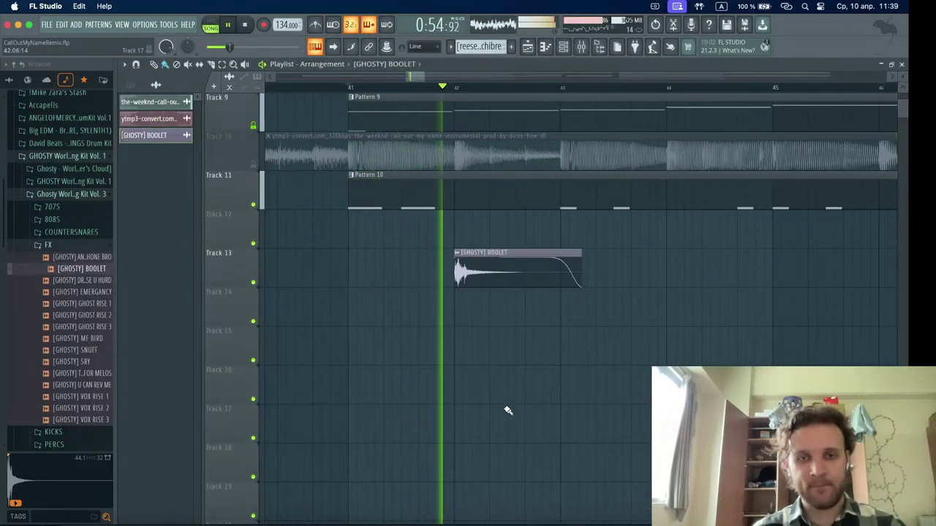
left_click(592, 47)
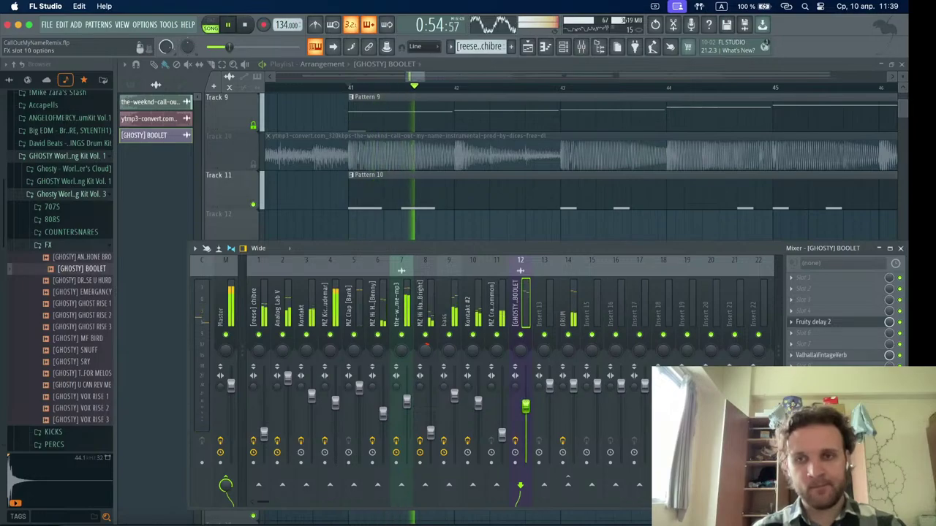
key("space")
- Raise the VintageVerb mix on the BOOLET track to about 80.7% and play the song from bar 41
left_click(820, 356)
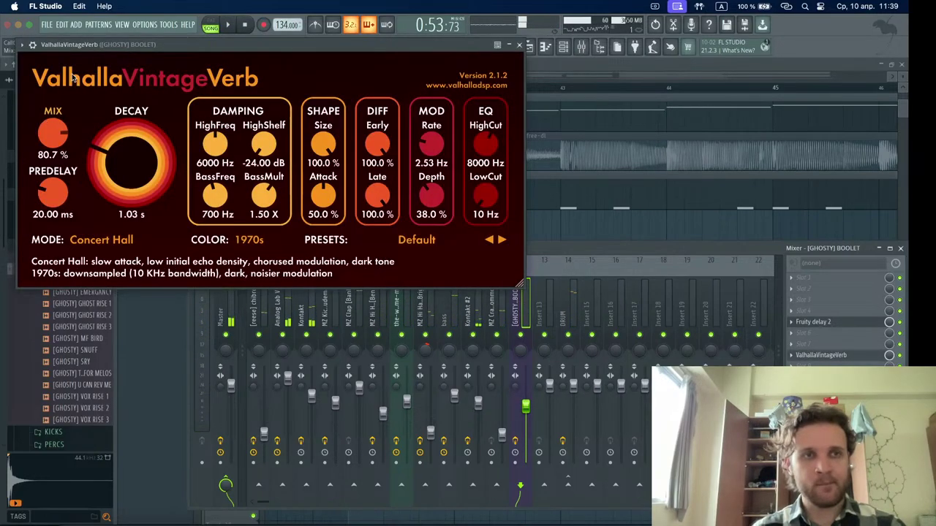
left_click_drag(52, 134, 53, 132)
key("space")
left_click(520, 45)
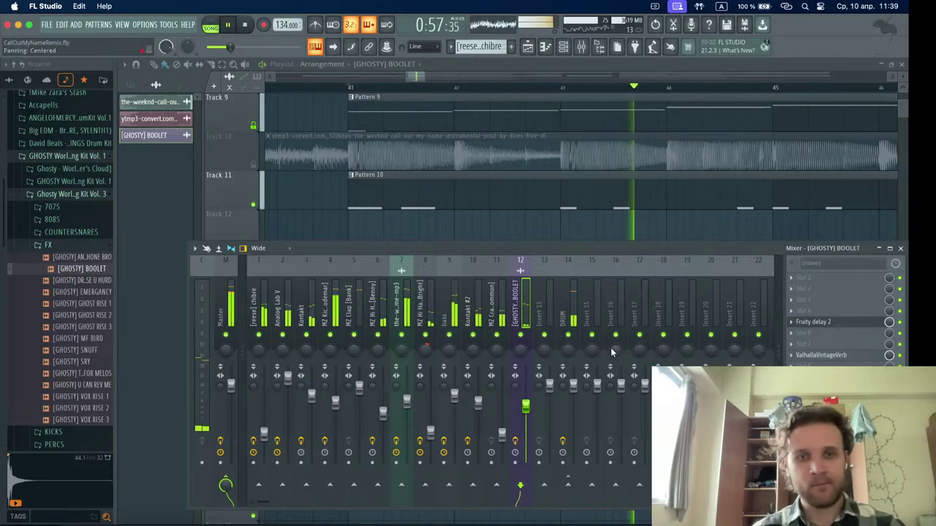
key("space")
- Raise the volume of BOOLET mixer track 12 slightly during playback
key("space")
left_click_drag(526, 406, 526, 391)
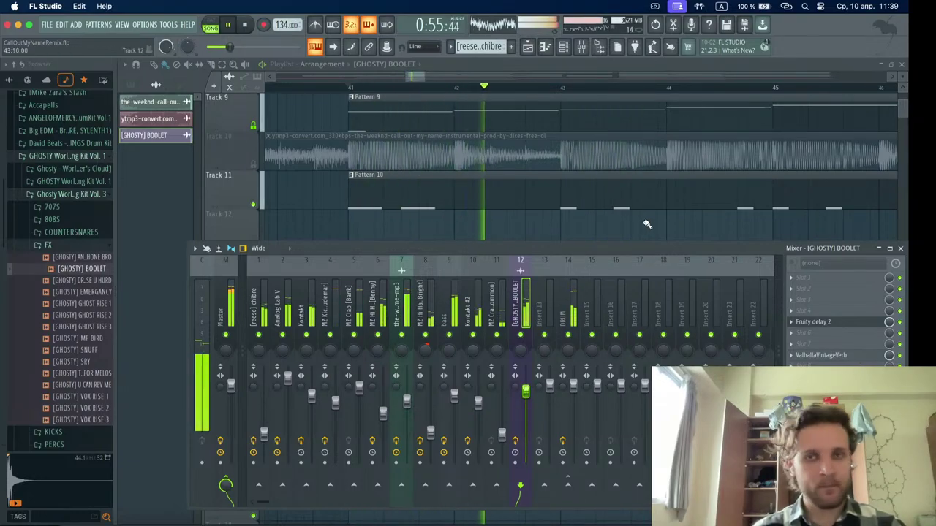
key("F9")
- Open the BOOLET audio clip's channel settings and play the song from bar 41
key("space")
double_click(526, 264)
key("space")
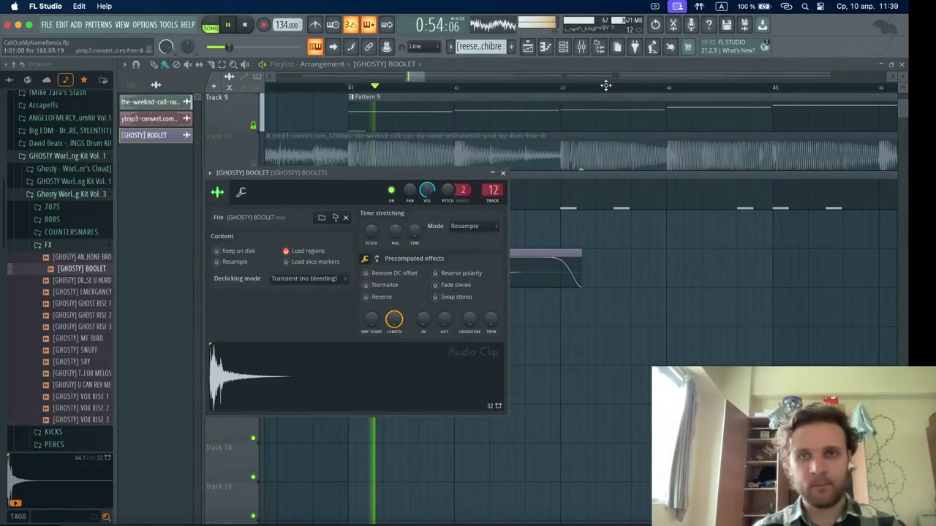
- Set the VintageVerb predelay on the BOOLET mixer track to 0.00 ms and play the song from bar 41
key("space")
key("F9")
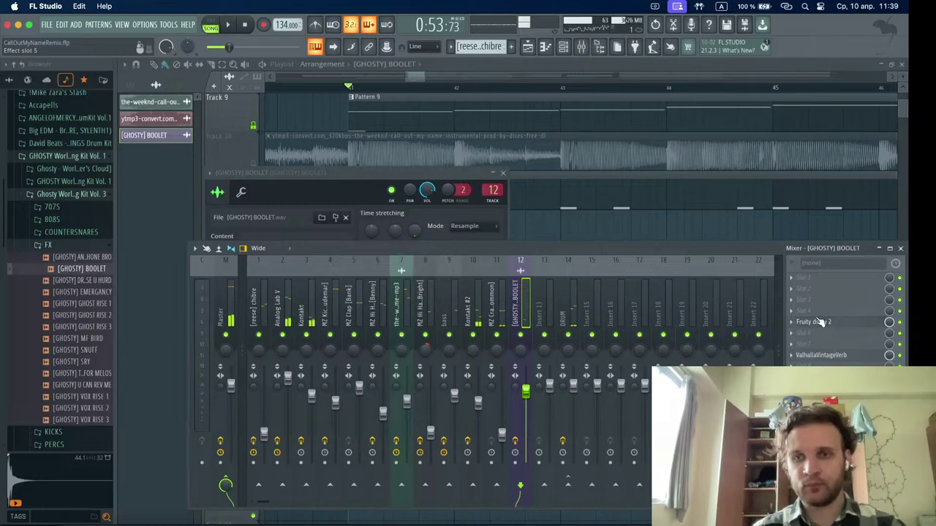
left_click(833, 359)
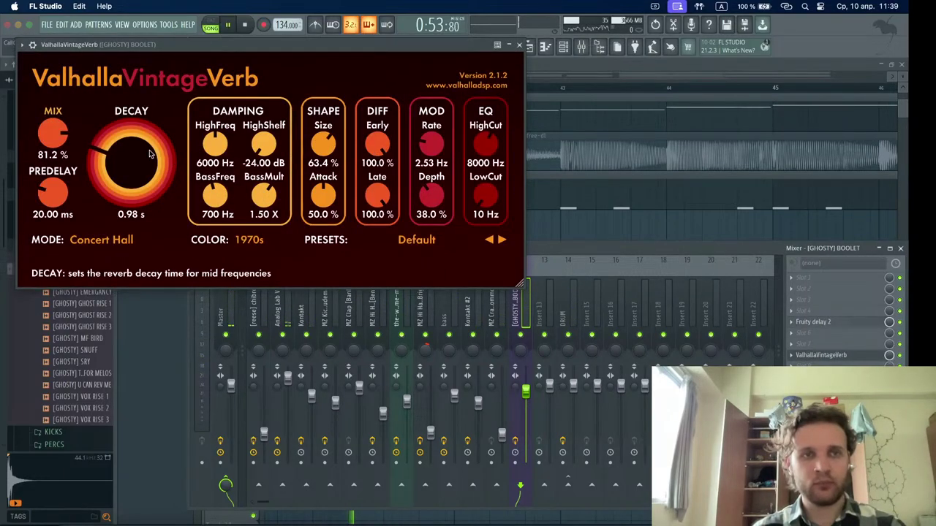
left_click_drag(53, 192, 54, 219)
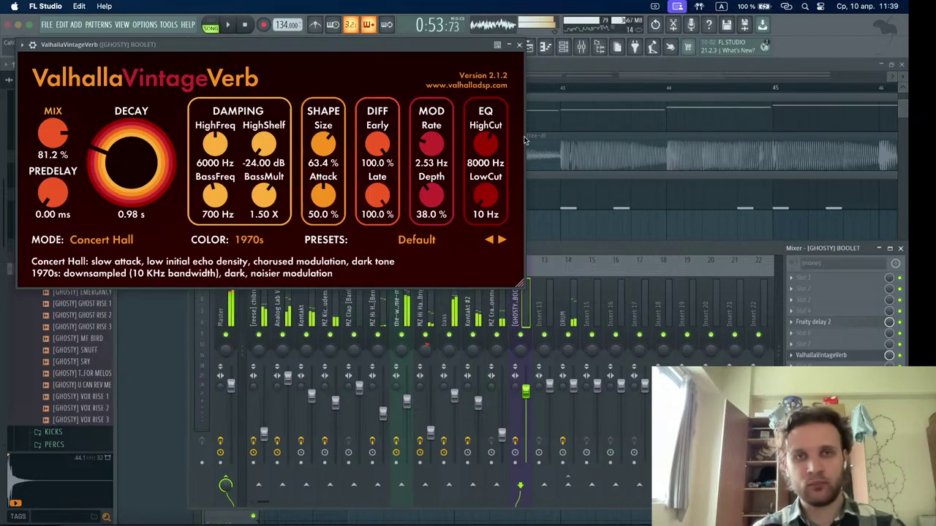
left_click(519, 45)
key("F9")
key("space")
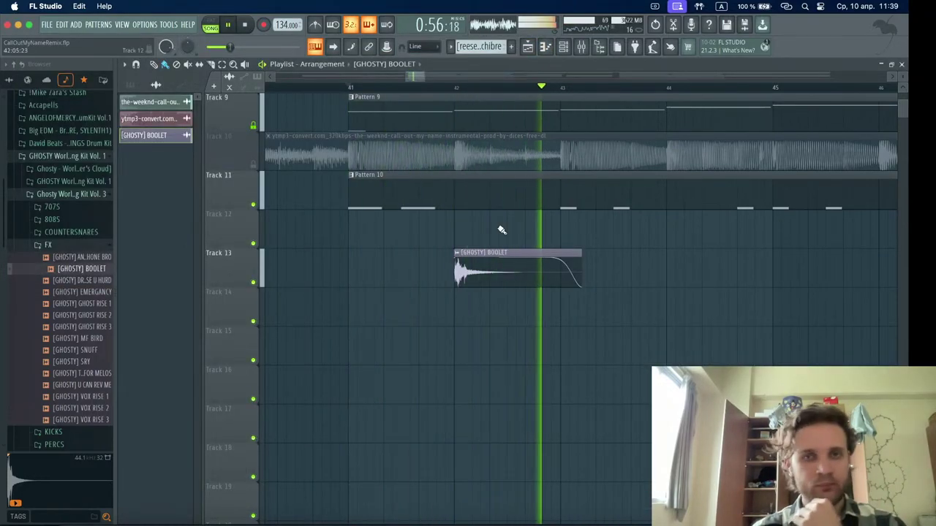
- Set the BOOLET track's VintageVerb modulation depth to 33.9% and its high cut to 18360 Hz
left_click(580, 46)
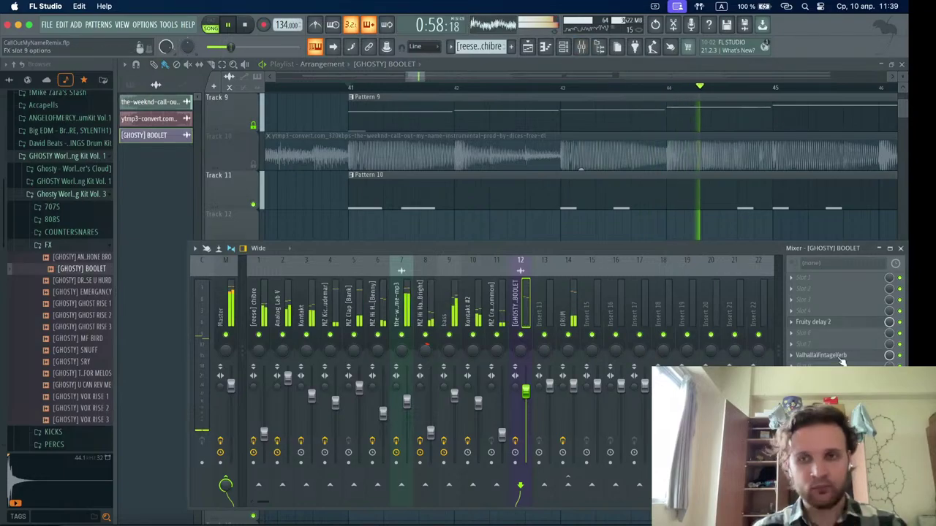
left_click(819, 356)
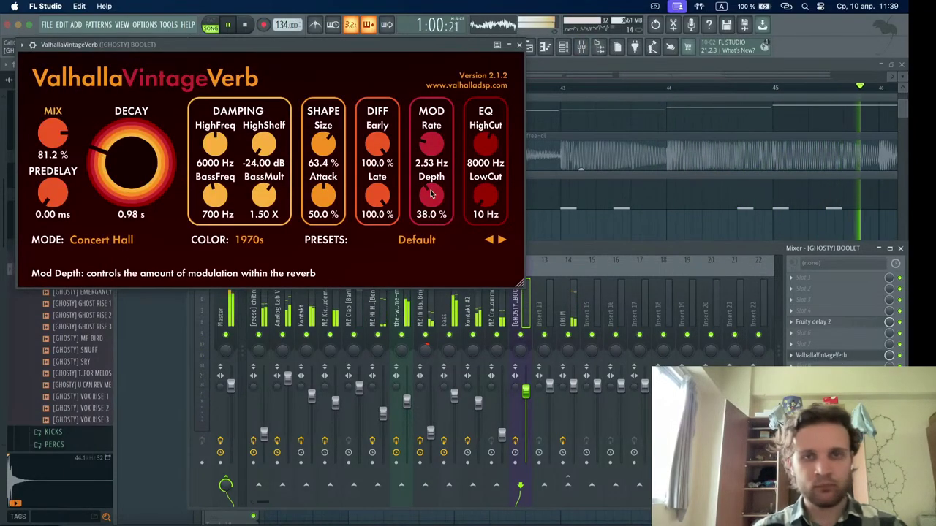
left_click_drag(432, 195, 432, 183)
left_click_drag(432, 143, 430, 152)
left_click_drag(432, 194, 431, 220)
left_click_drag(485, 145, 486, 111)
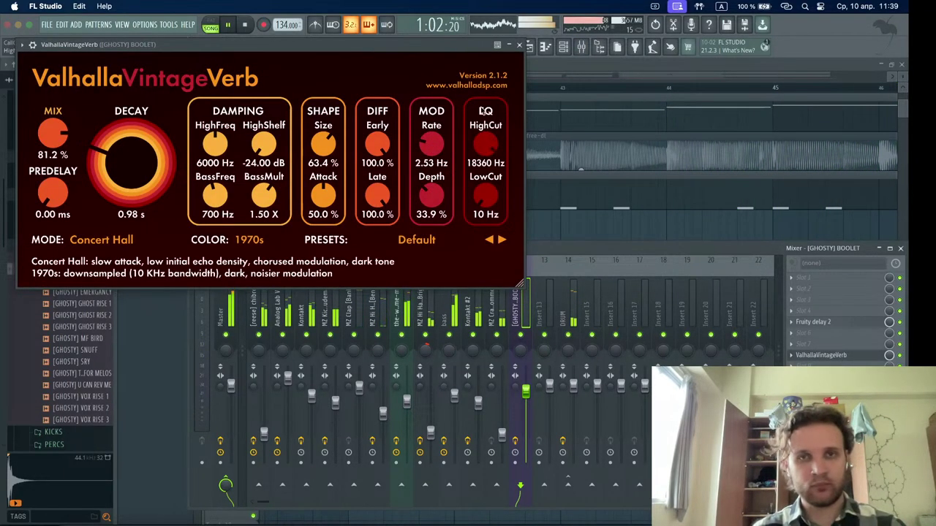
left_click(519, 46)
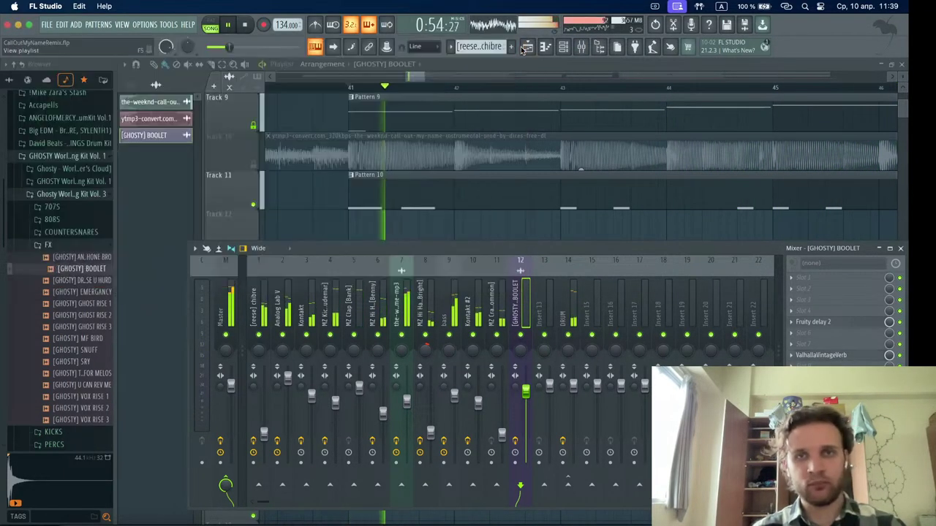
- Move the BOOLET clip at bar 42 up to Track 12 and place a copy of it at bar 44
left_click(417, 78)
scroll(465, 187, "up", 4)
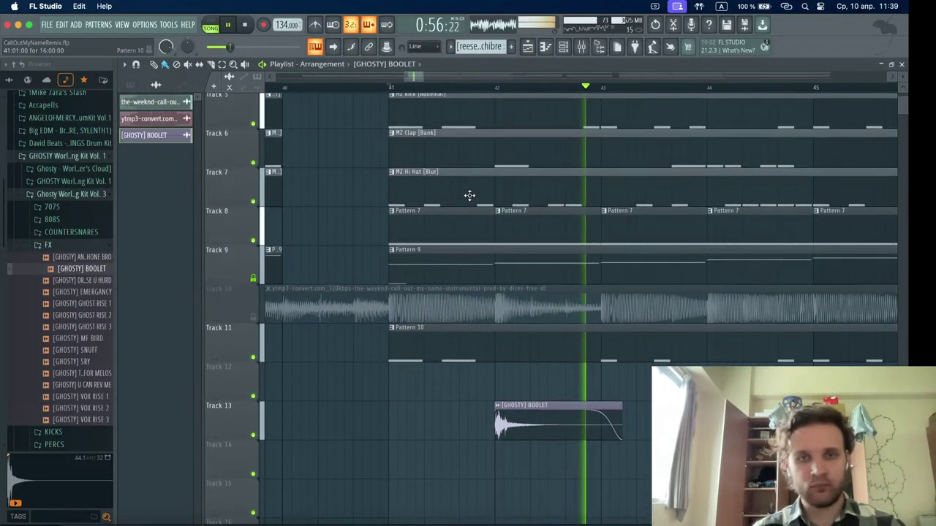
left_click_drag(527, 417, 527, 376)
scroll(528, 376, "down", 5)
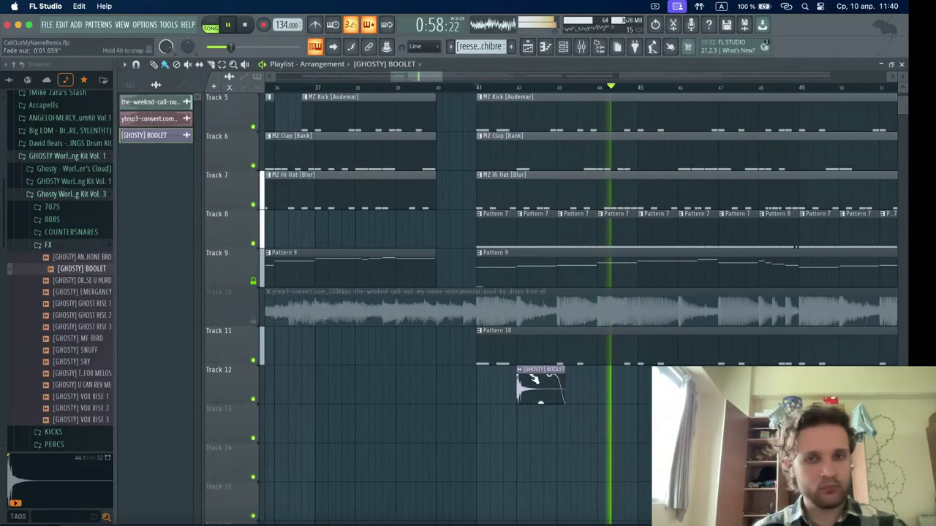
left_click_drag(545, 371, 620, 370)
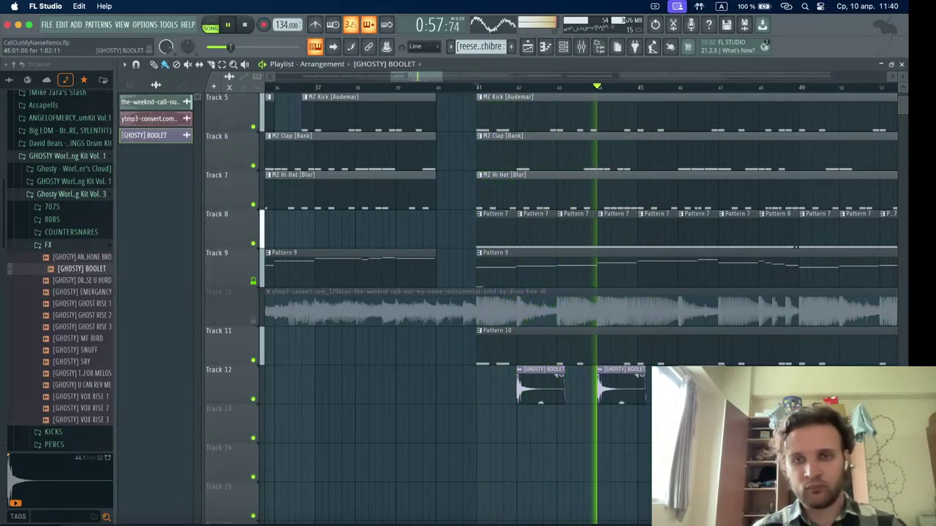
- Continue copying the BOOLET clips along Track 12 so one sits every two bars up to bar 72
scroll(577, 374, "down", 1)
scroll(577, 374, "down", 3)
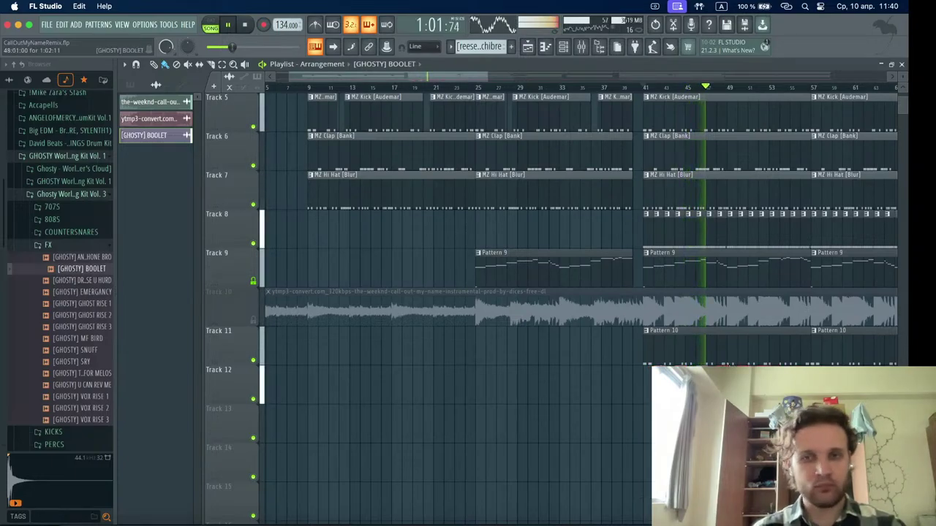
scroll(516, 338, "right", 5)
scroll(515, 338, "down", 1)
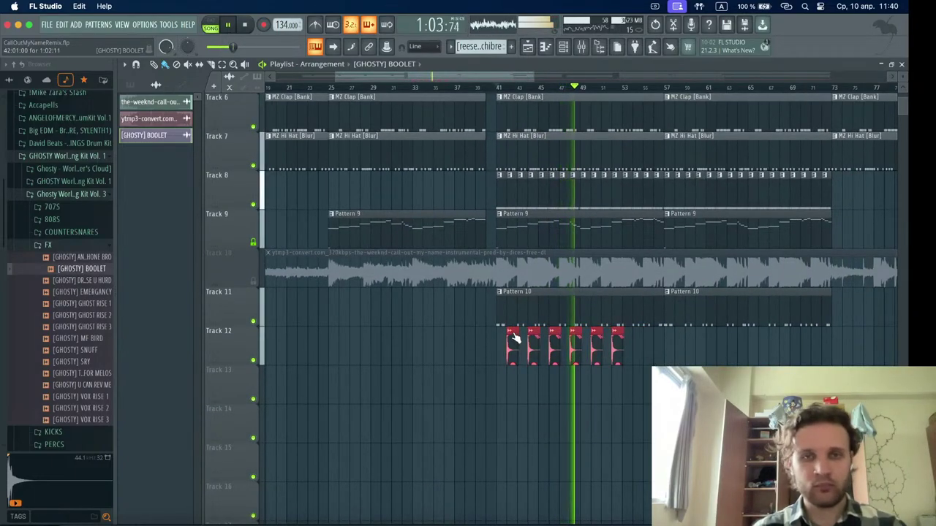
left_click_drag(516, 338, 653, 349)
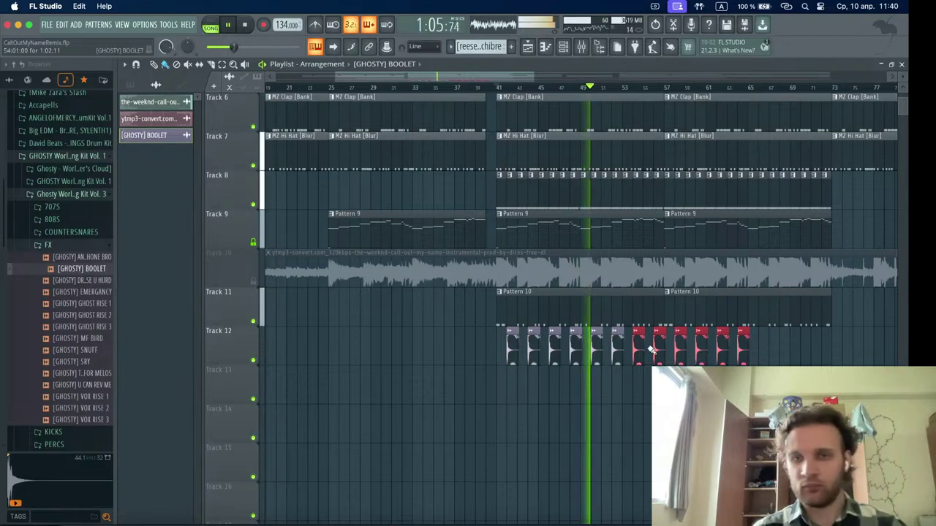
left_click_drag(796, 334, 691, 338)
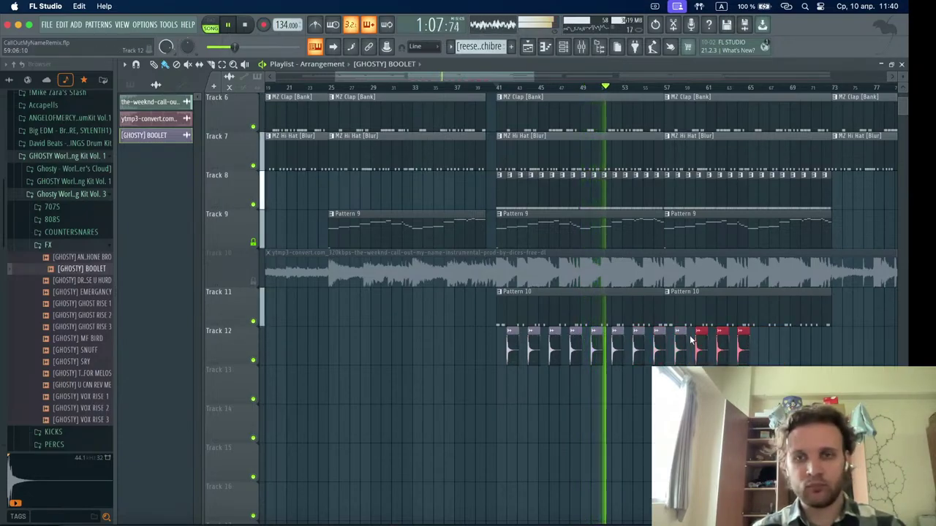
mouse_move(779, 350)
left_mouse_down()
mouse_move(682, 330)
mouse_move(791, 332)
mouse_move(767, 336)
left_mouse_up()
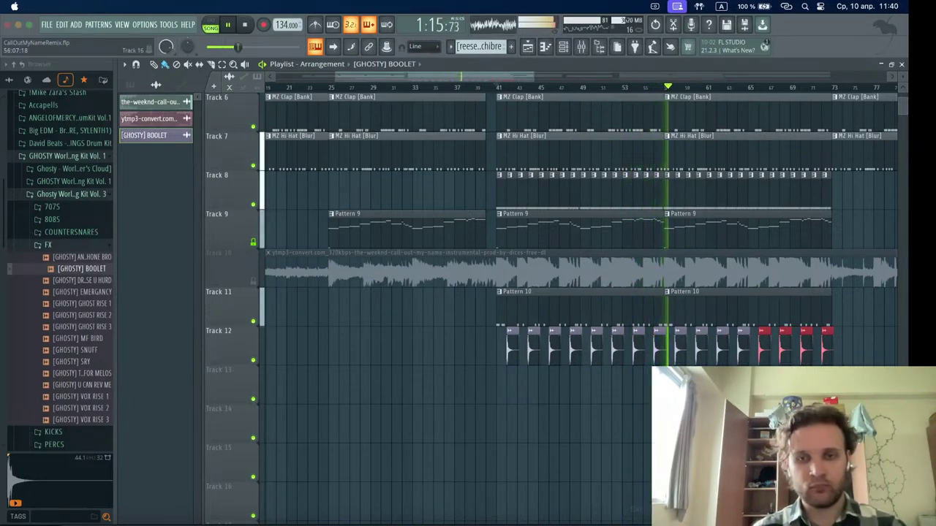
- Check the live stream's analytics in YouTube Studio, then return to the FL Studio playlist and stop playback
left_click(640, 520)
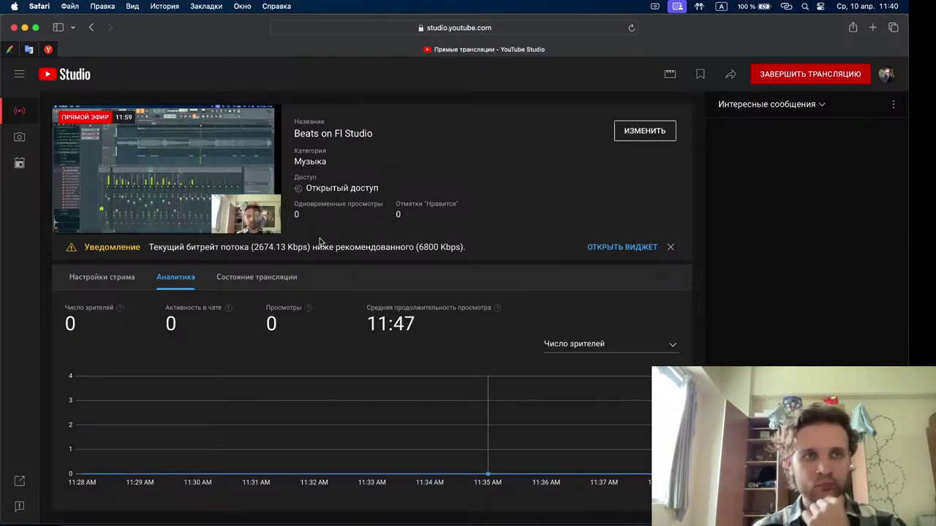
left_click(24, 28)
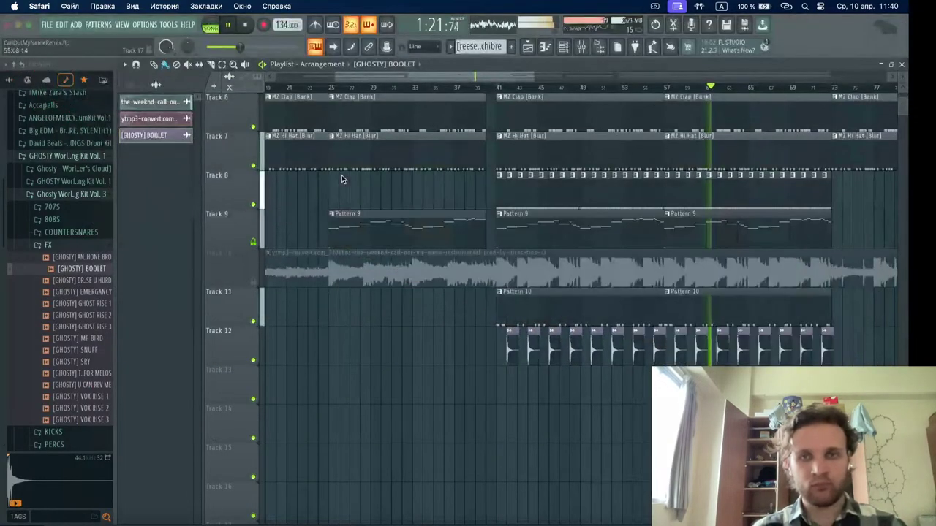
scroll(464, 292, "up", 1)
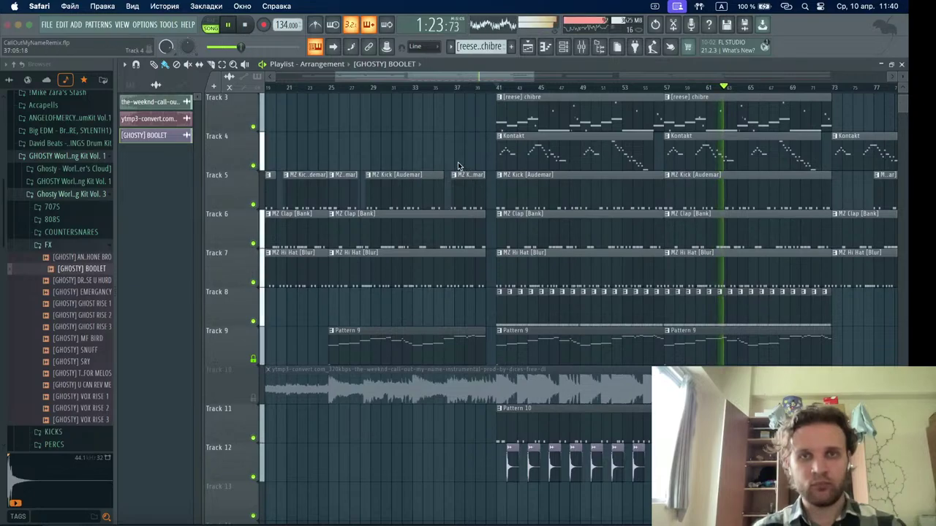
left_click(239, 28)
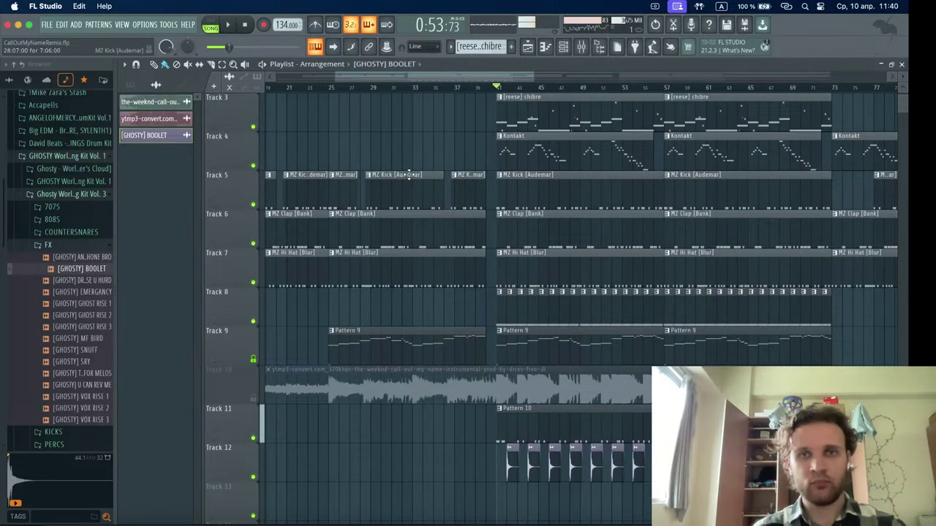
scroll(410, 174, "up", 2)
scroll(561, 153, "right", 2)
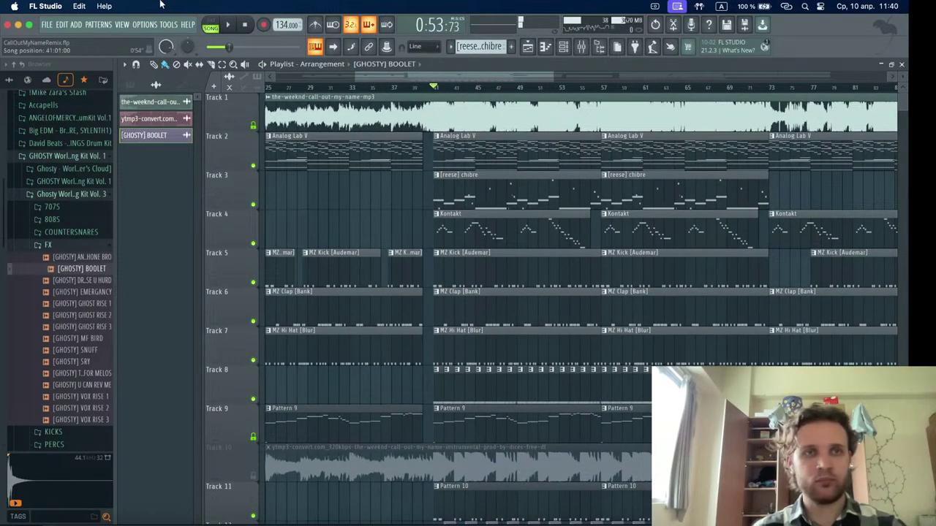
- Try audio buffer lengths of 832 and 932 samples in the audio settings
left_click(144, 25)
left_click(157, 42)
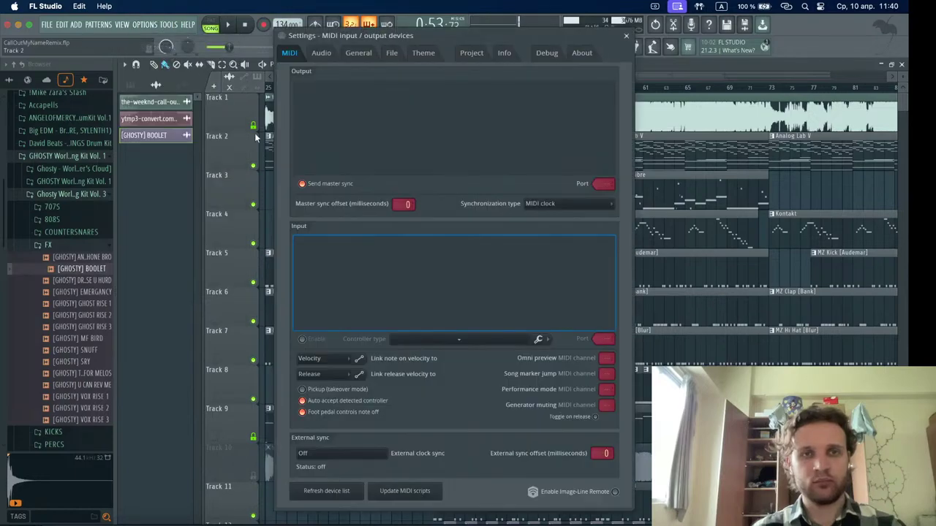
left_click(321, 53)
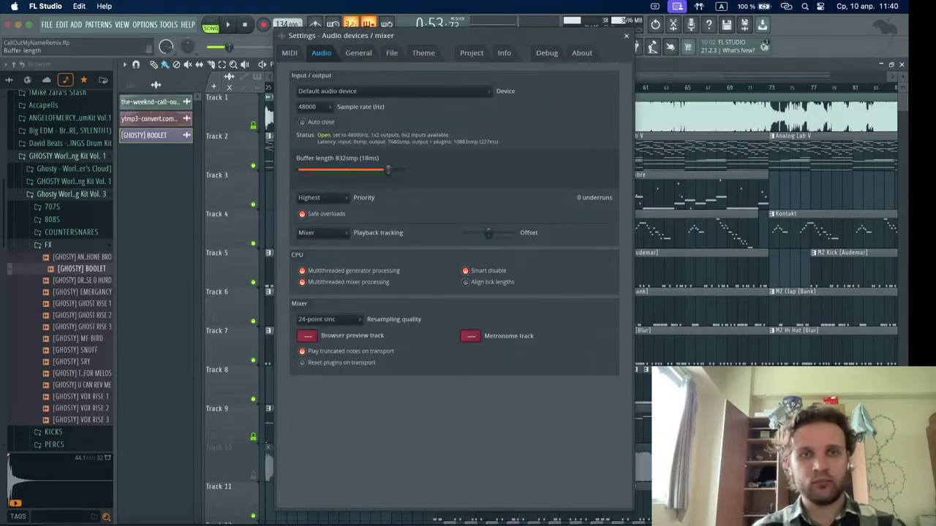
left_click(626, 35)
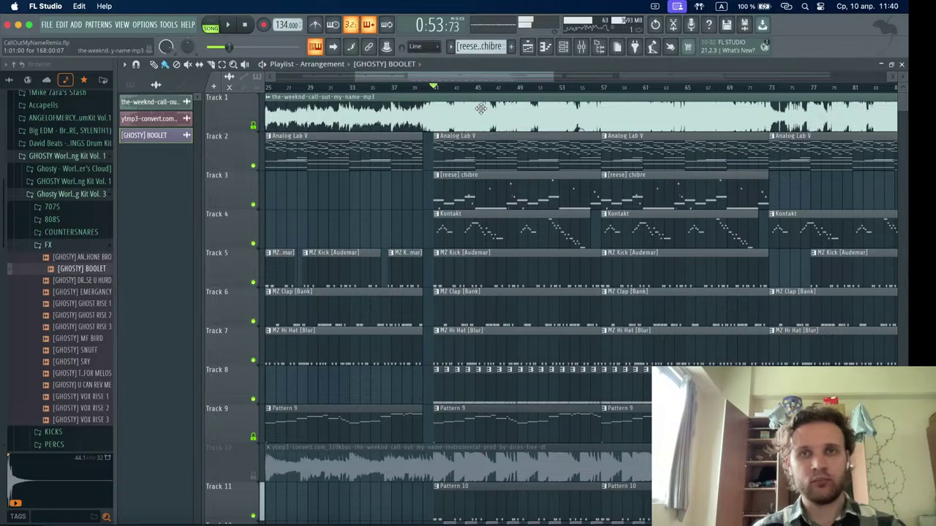
left_click(144, 24)
left_click(159, 58)
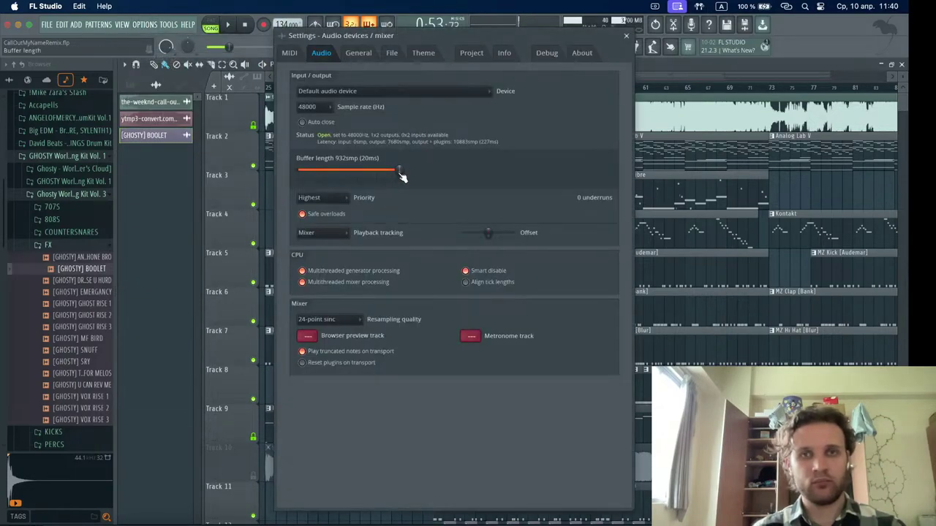
left_click(626, 35)
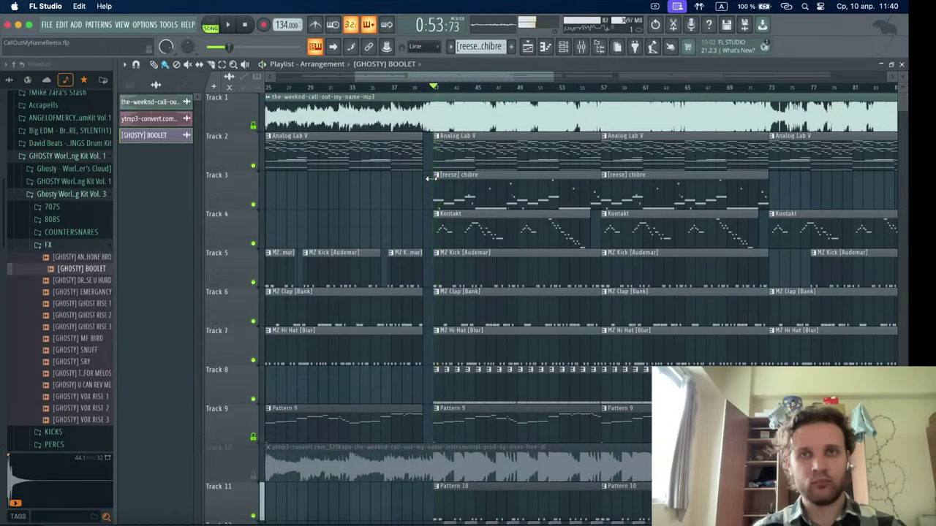
- Set the audio buffer length to 708 samples and test playback from bar 41
left_click(146, 25)
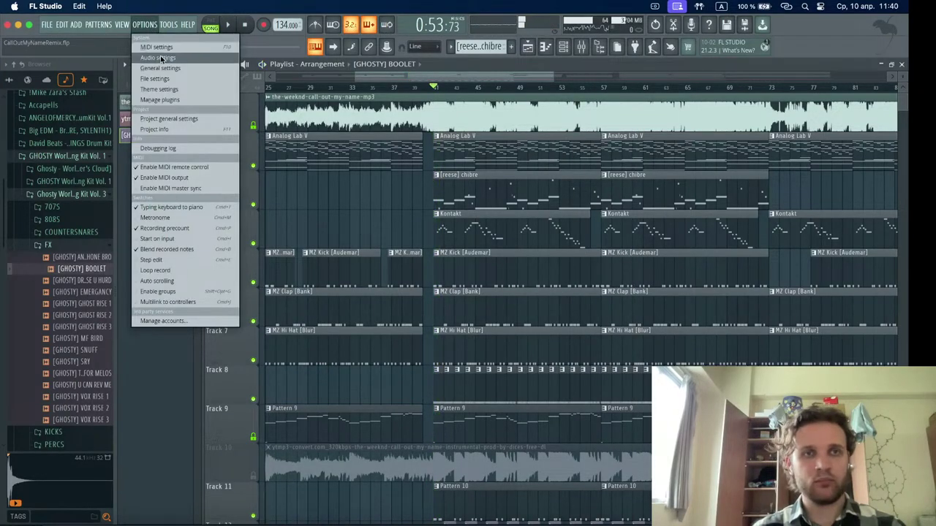
left_click(159, 58)
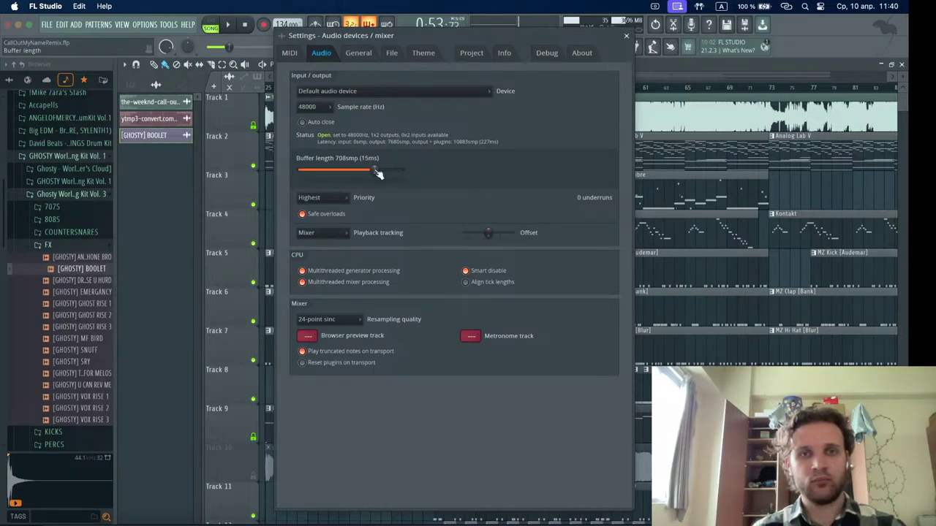
left_click(626, 36)
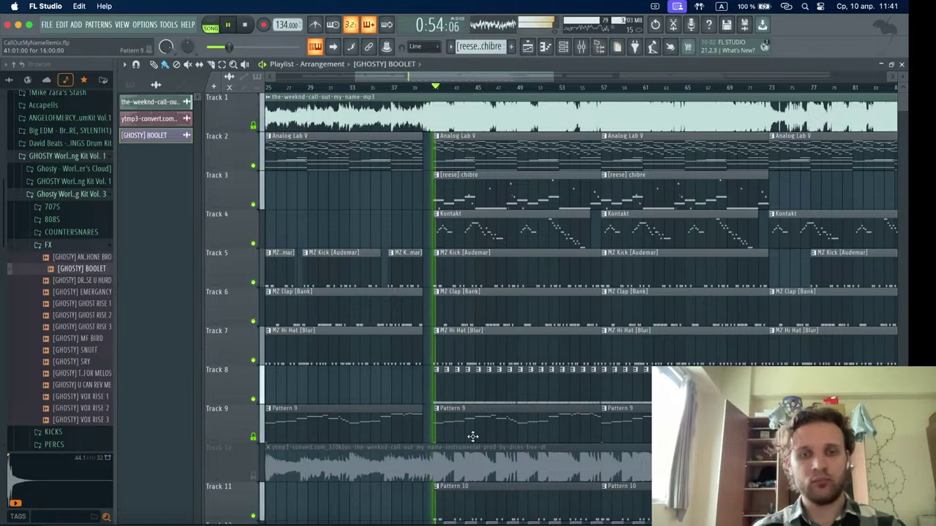
key("space")
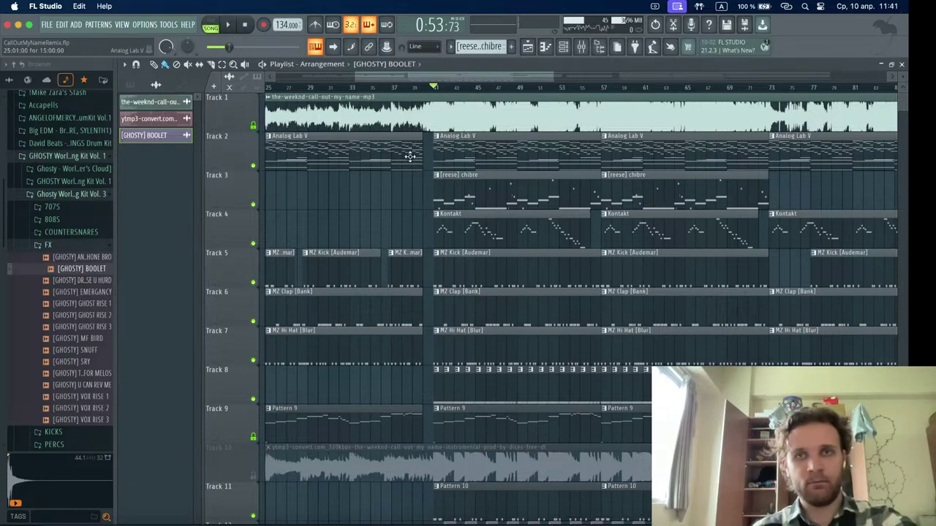
key("space")
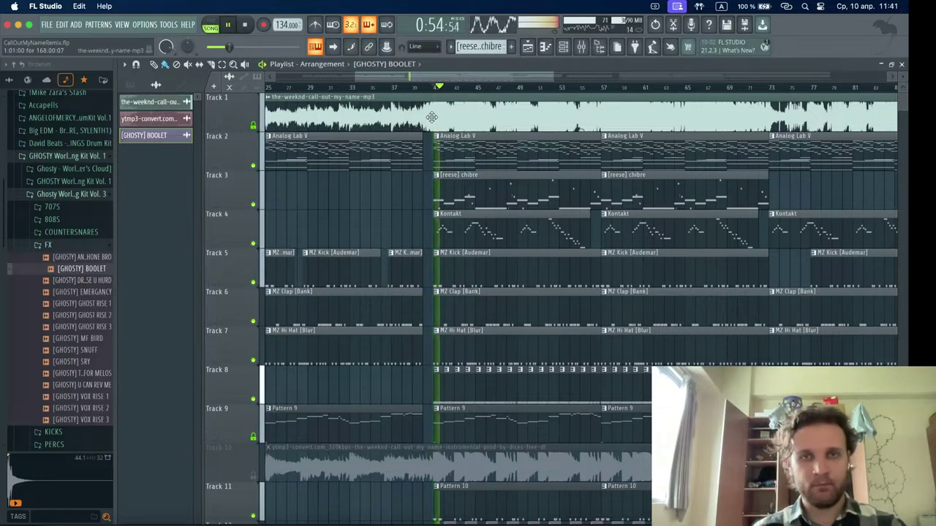
key("space")
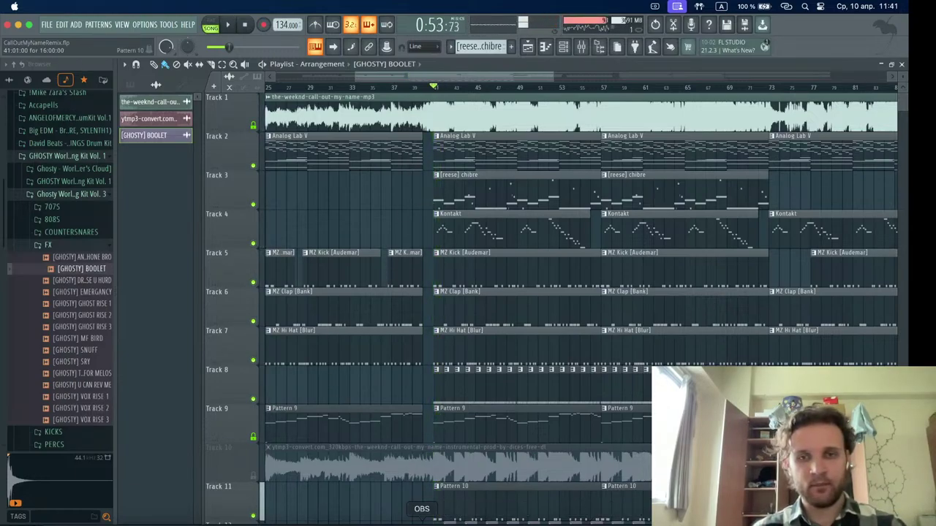